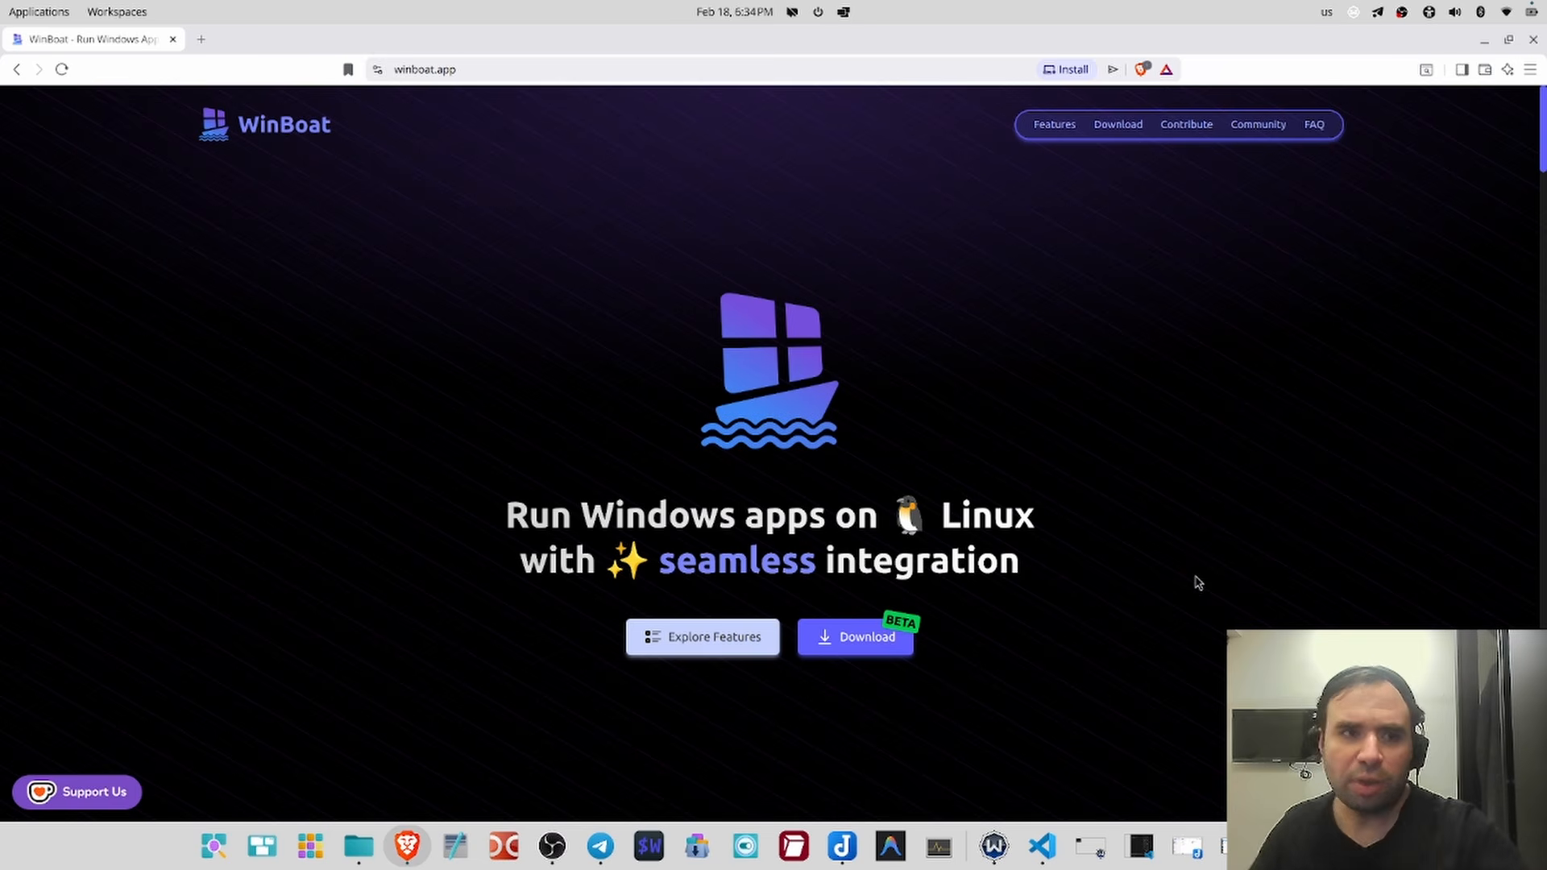
- Browse the WinBoat site to its download section and download the AppImage release for most Linux distros
scroll(1200, 584, "down", 15)
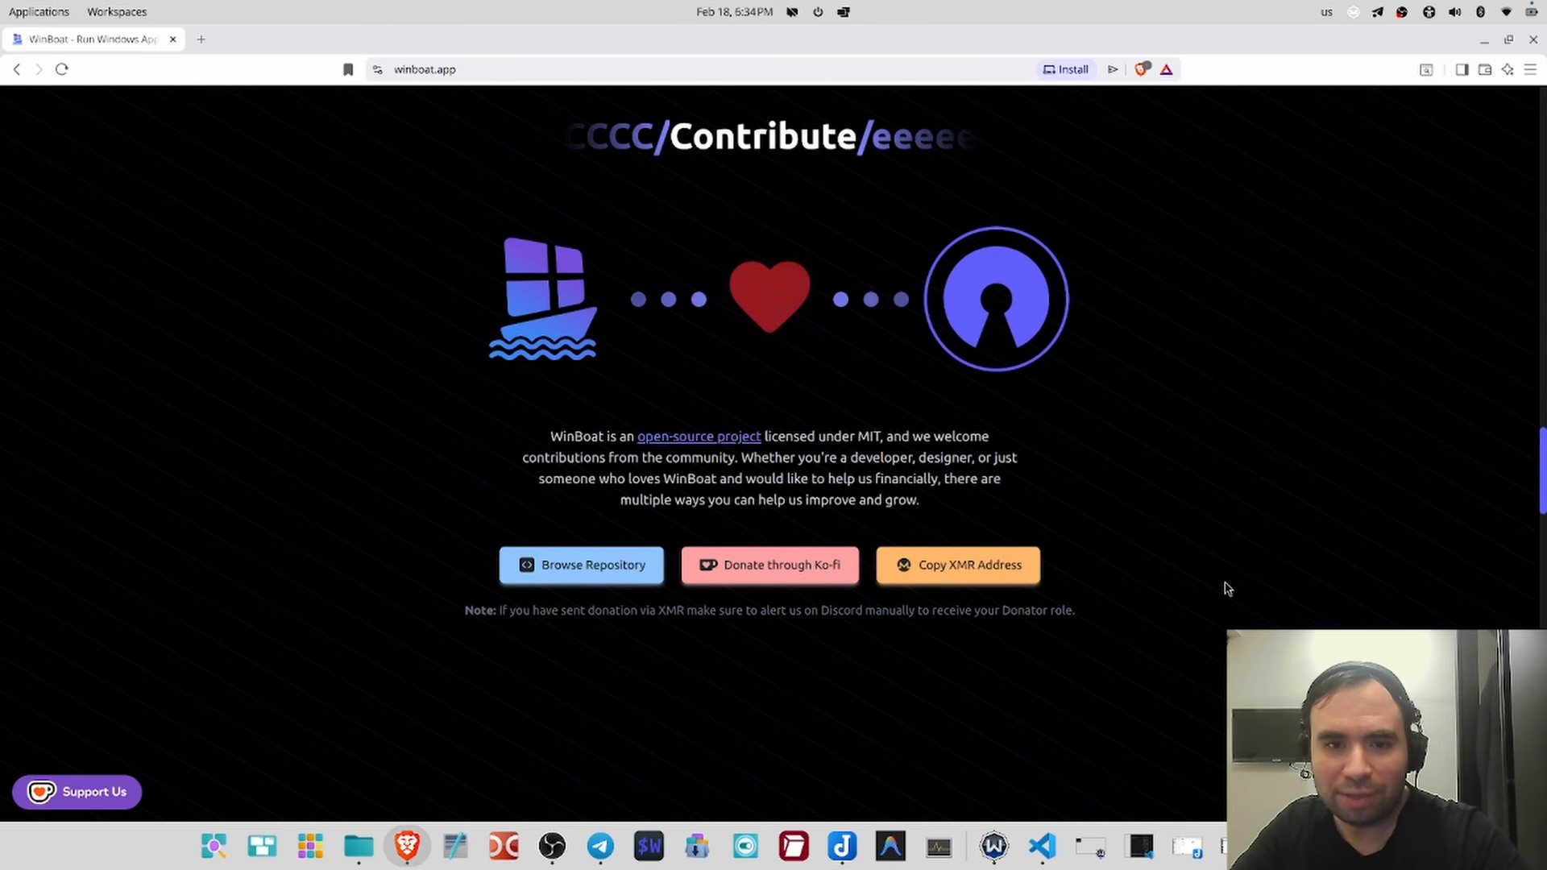
scroll(1232, 592, "up", 5)
scroll(1241, 598, "up", 15)
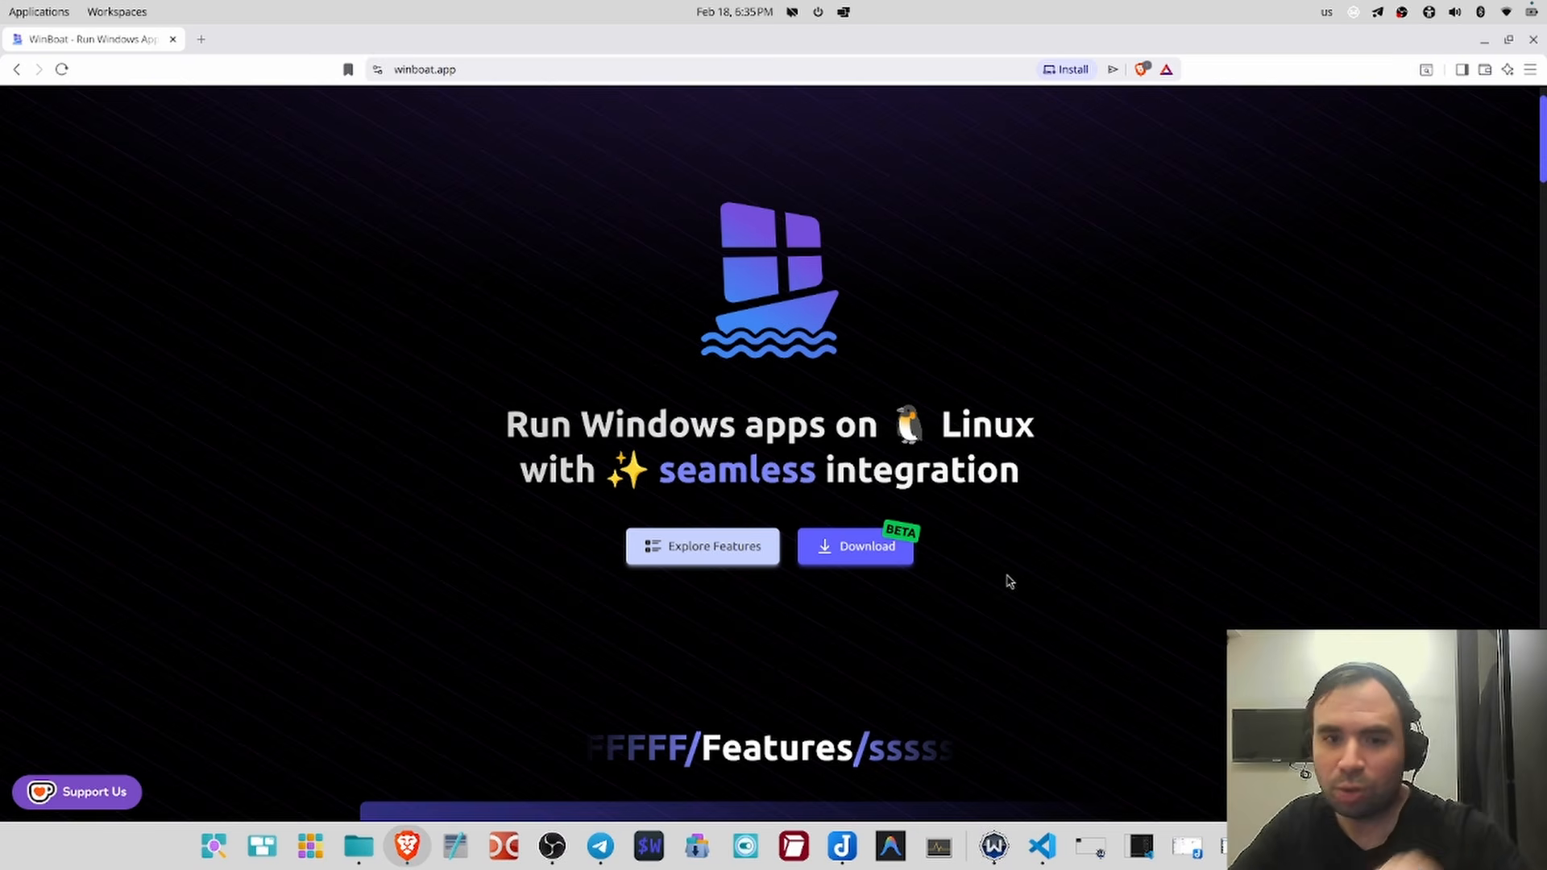
left_click(855, 546)
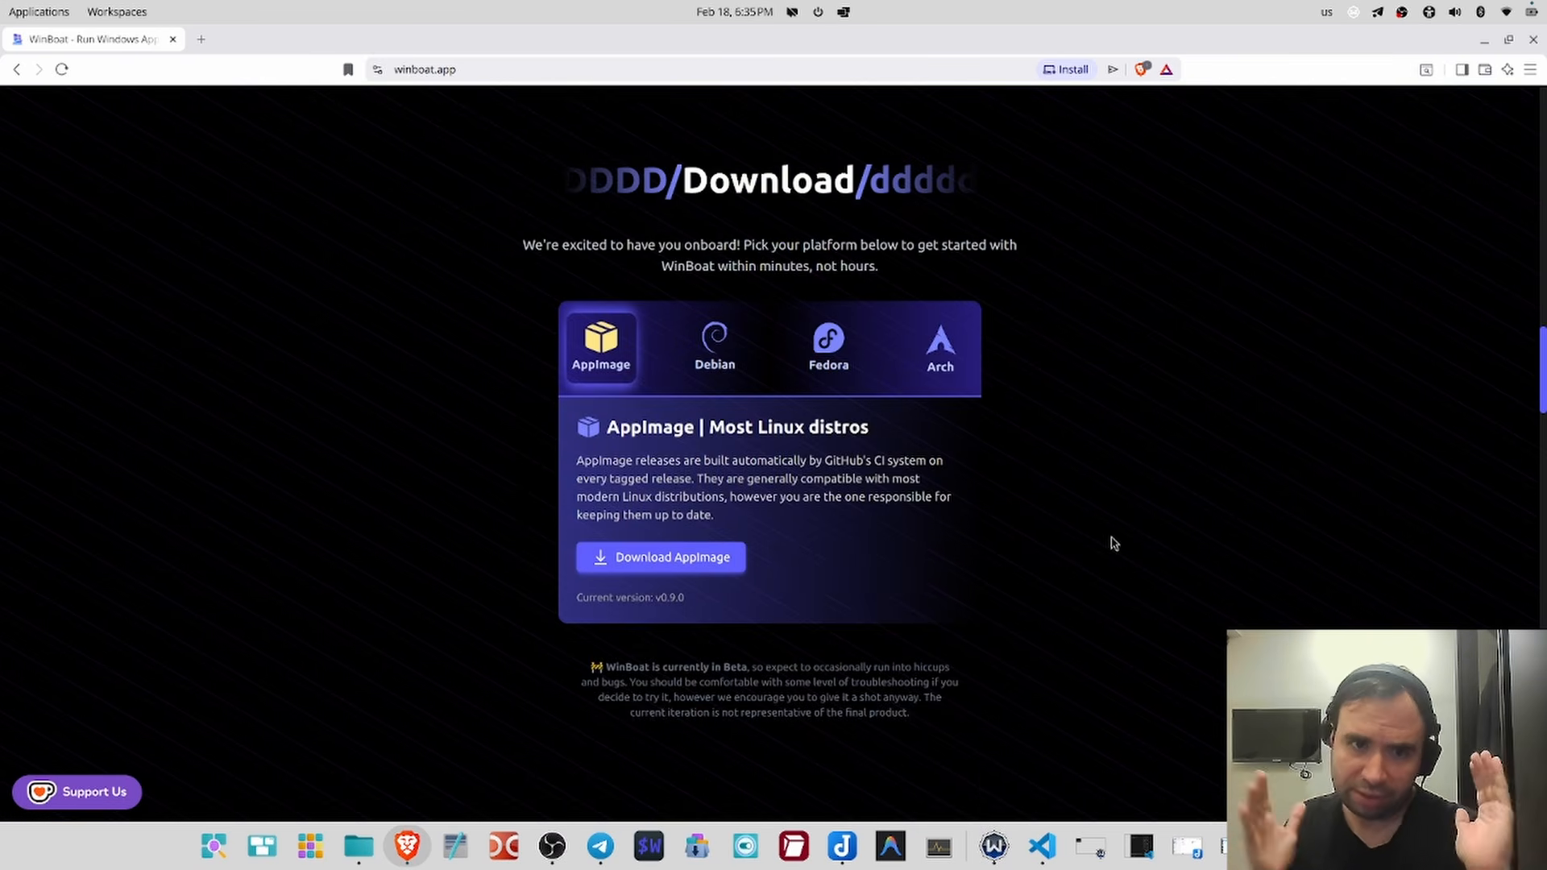
left_click(741, 340)
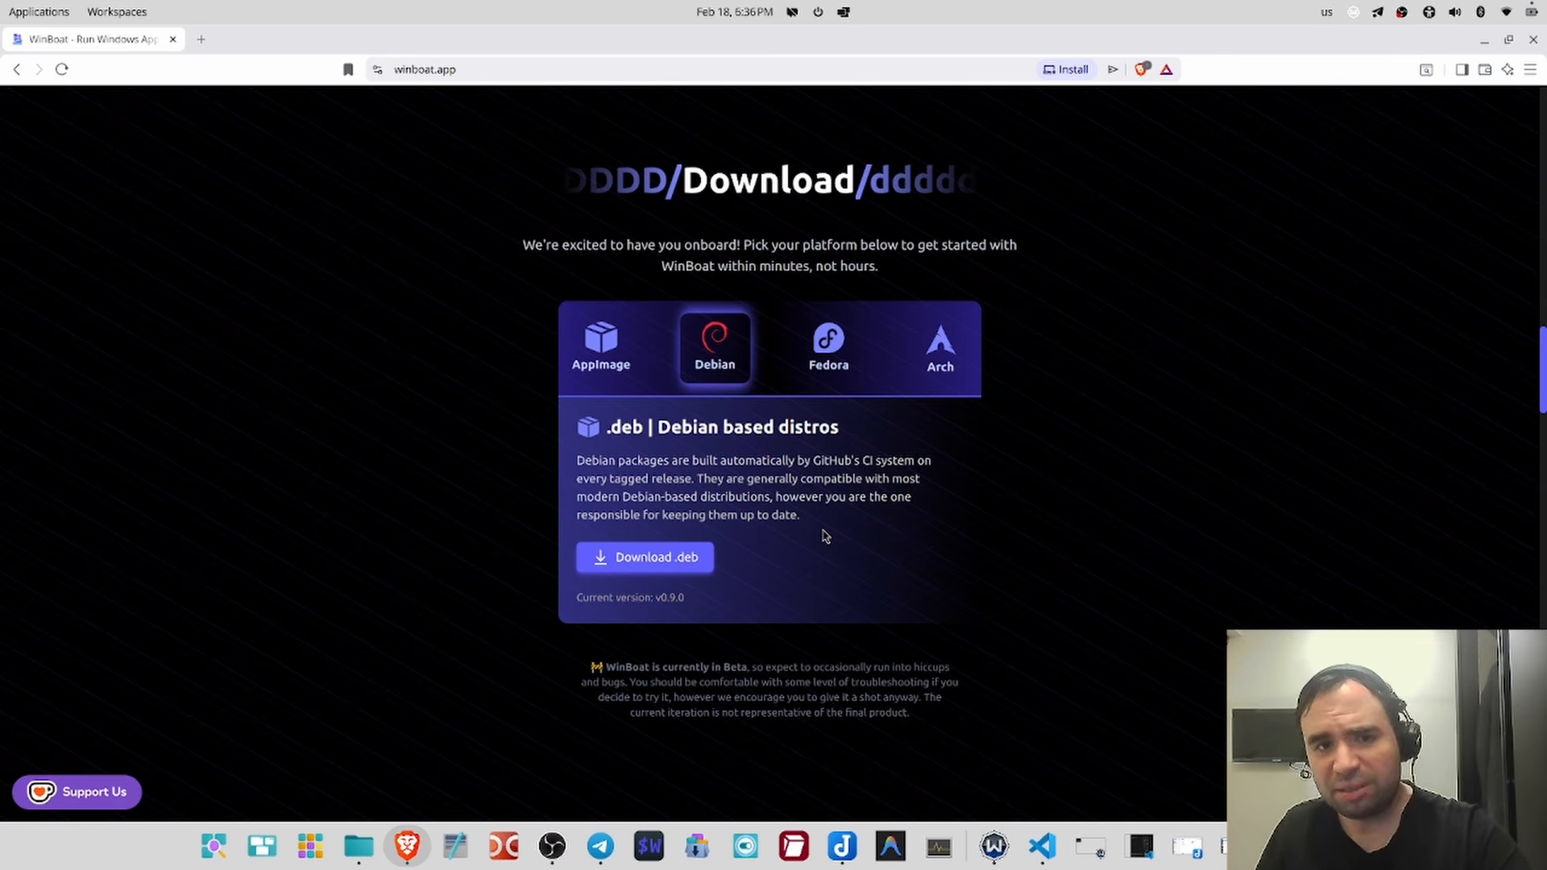
left_click(601, 345)
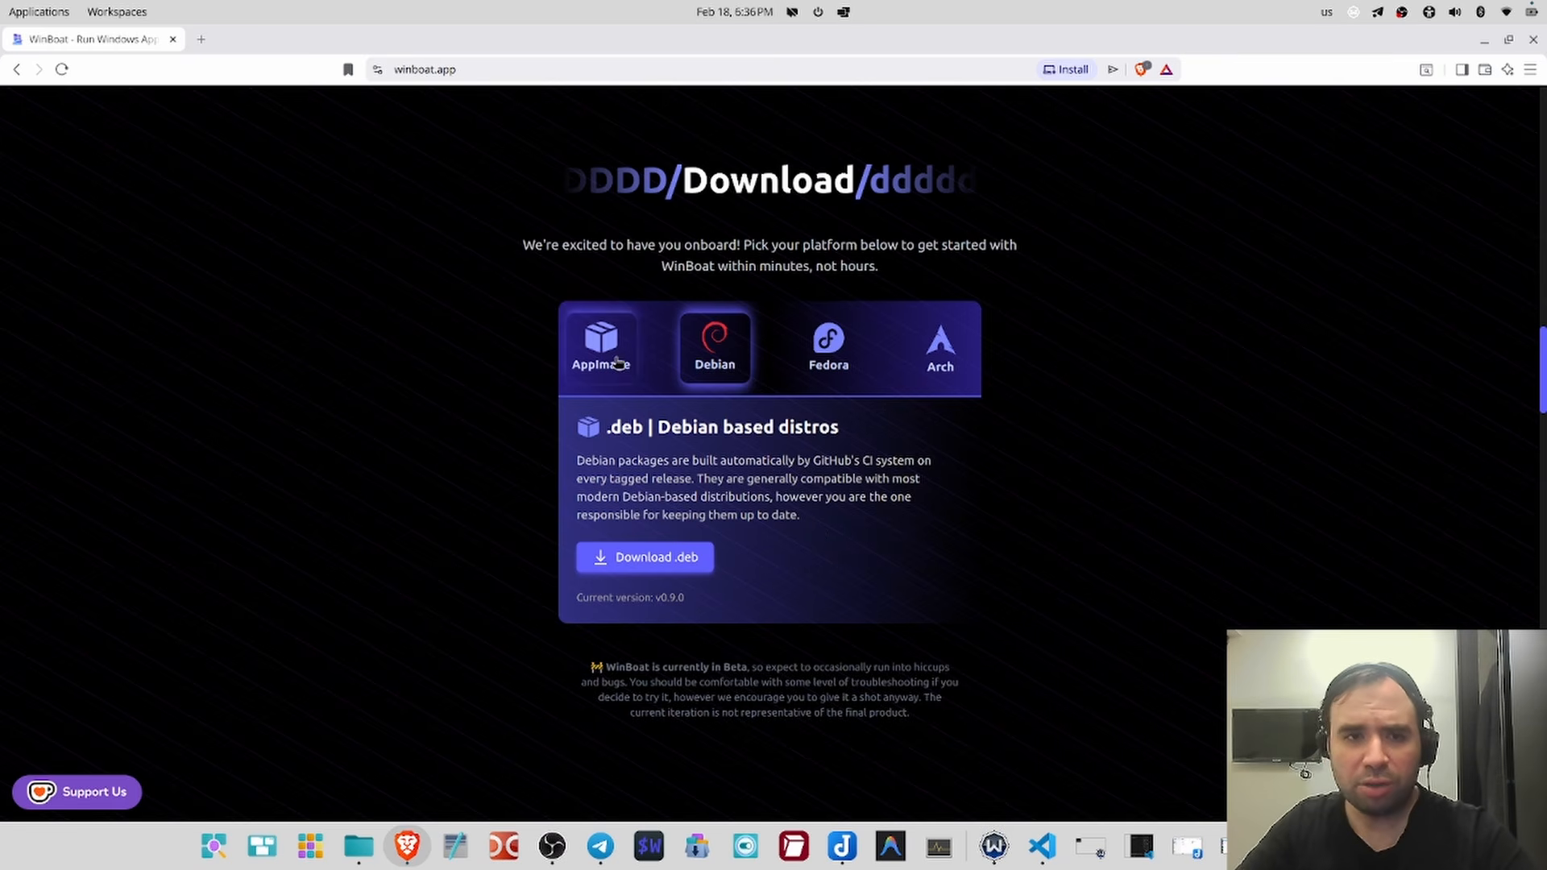
left_click_drag(833, 465, 855, 501)
left_click(856, 503)
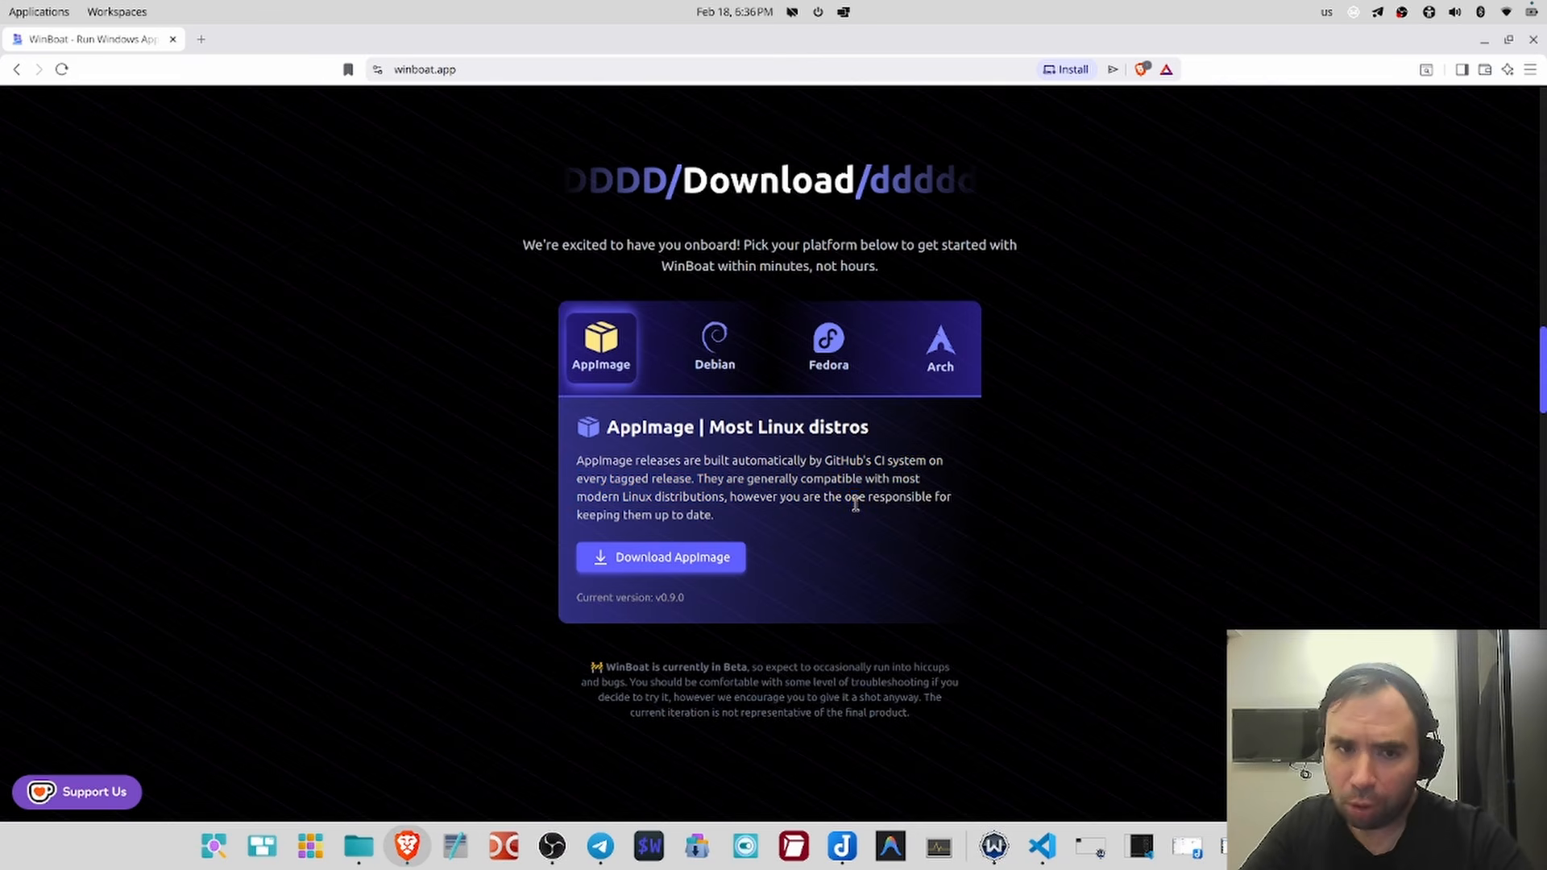
left_click(717, 559)
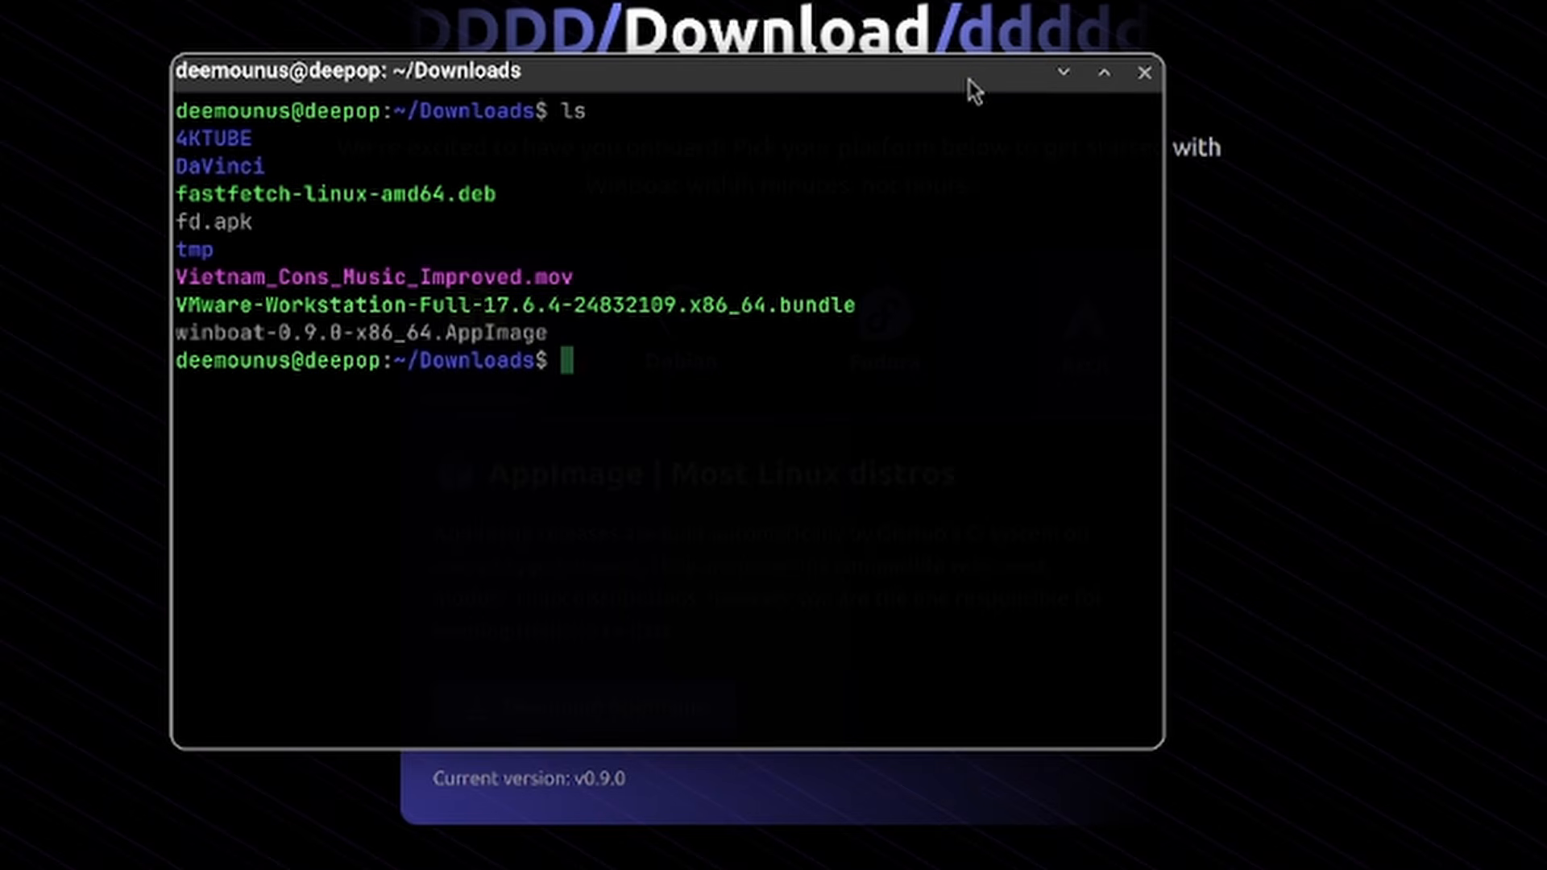
- Make winboat-0.9.0-x86_64.AppImage in the Downloads folder executable with chmod +x
type("chmod +")
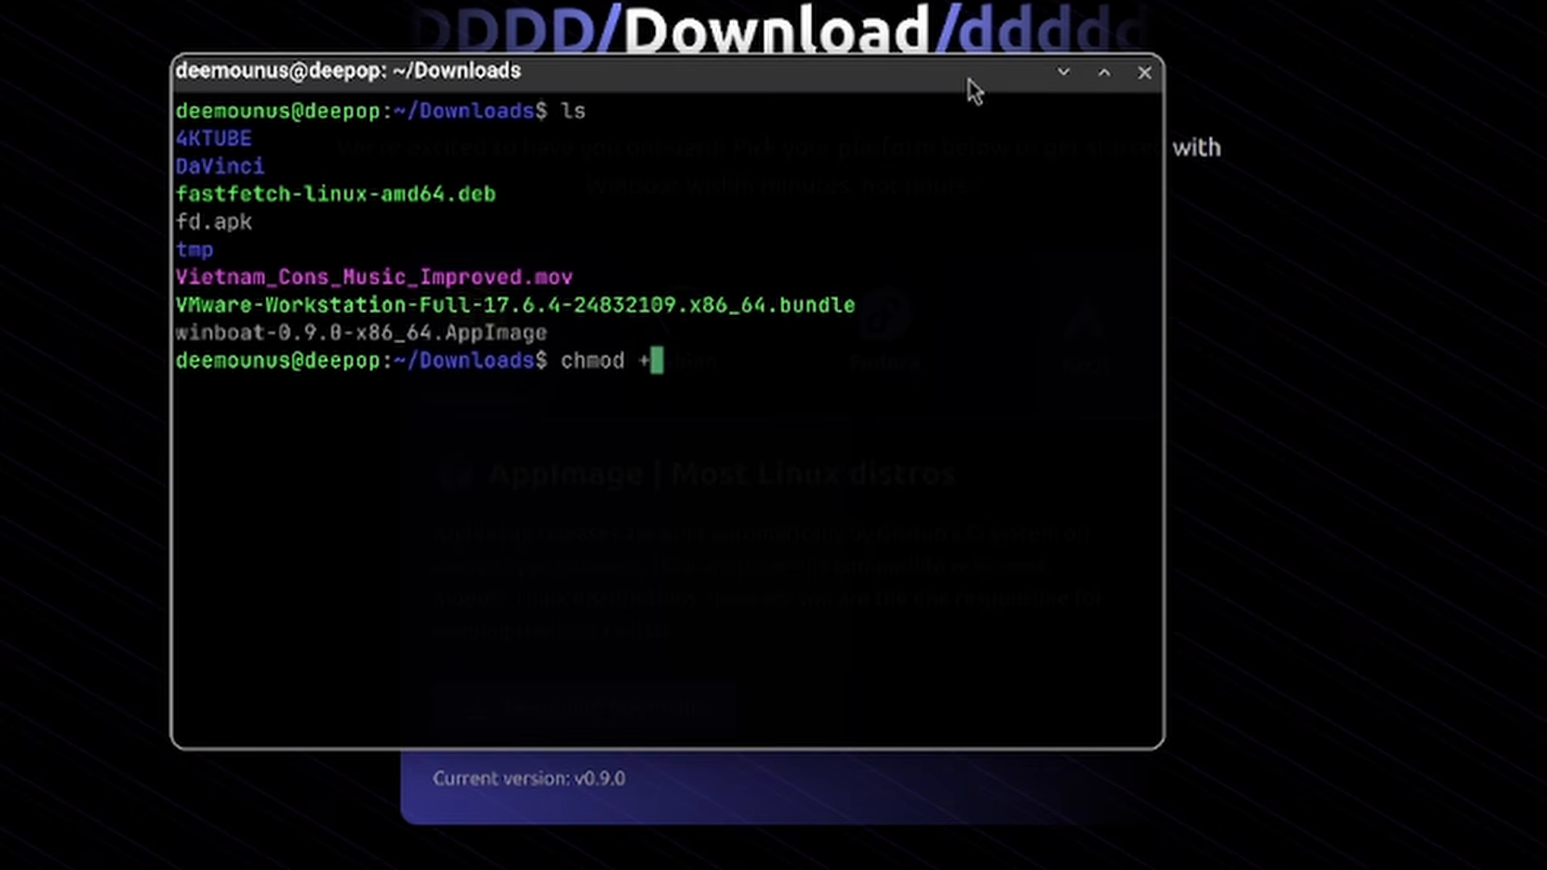
type("x win")
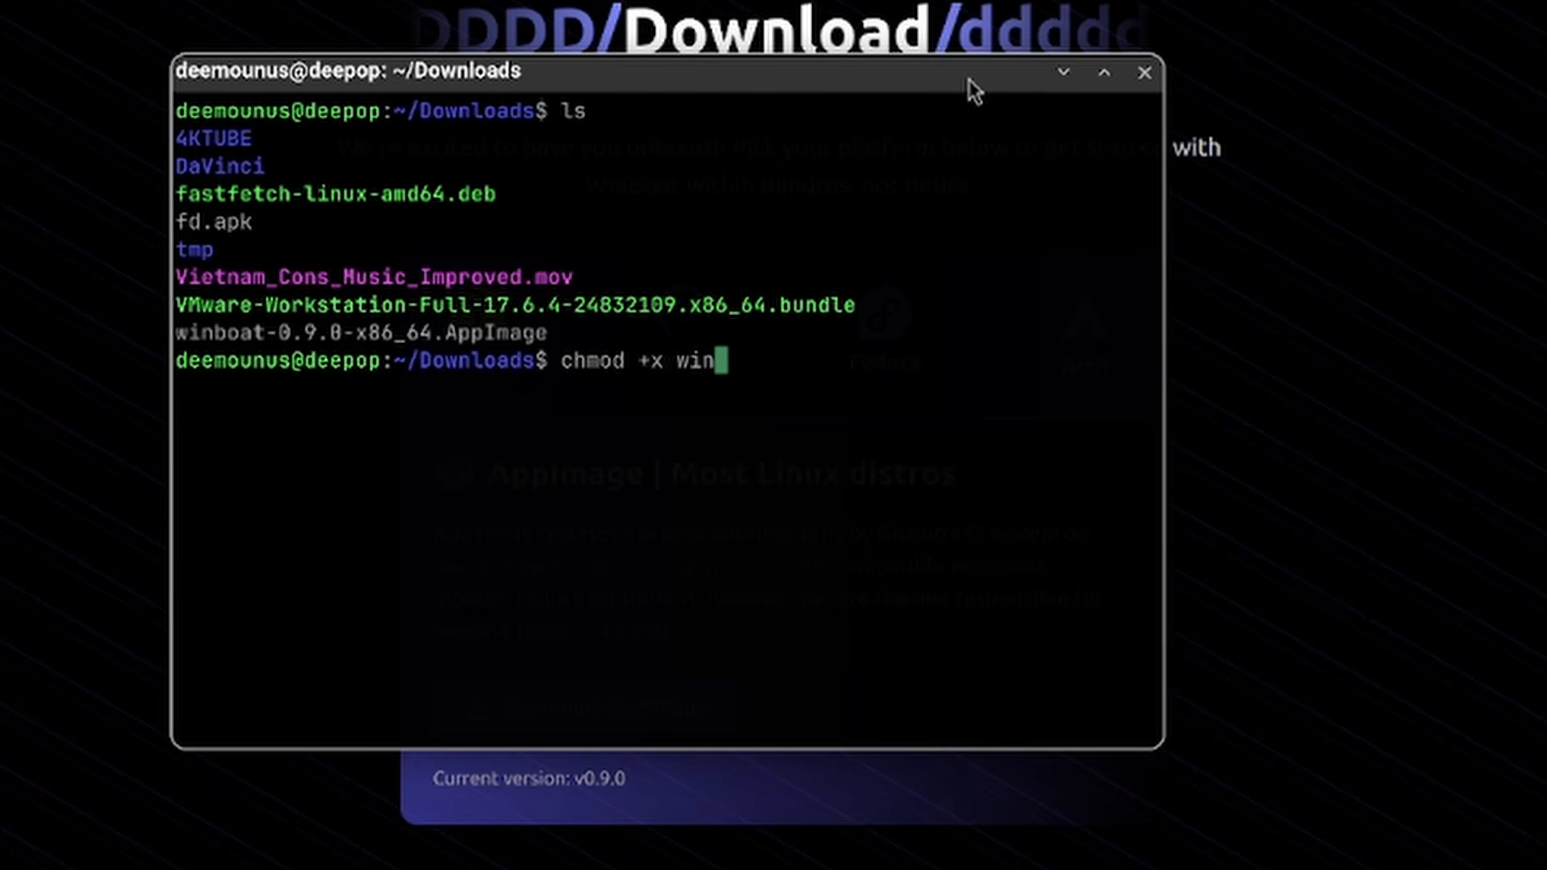
key("Tab")
key("Return")
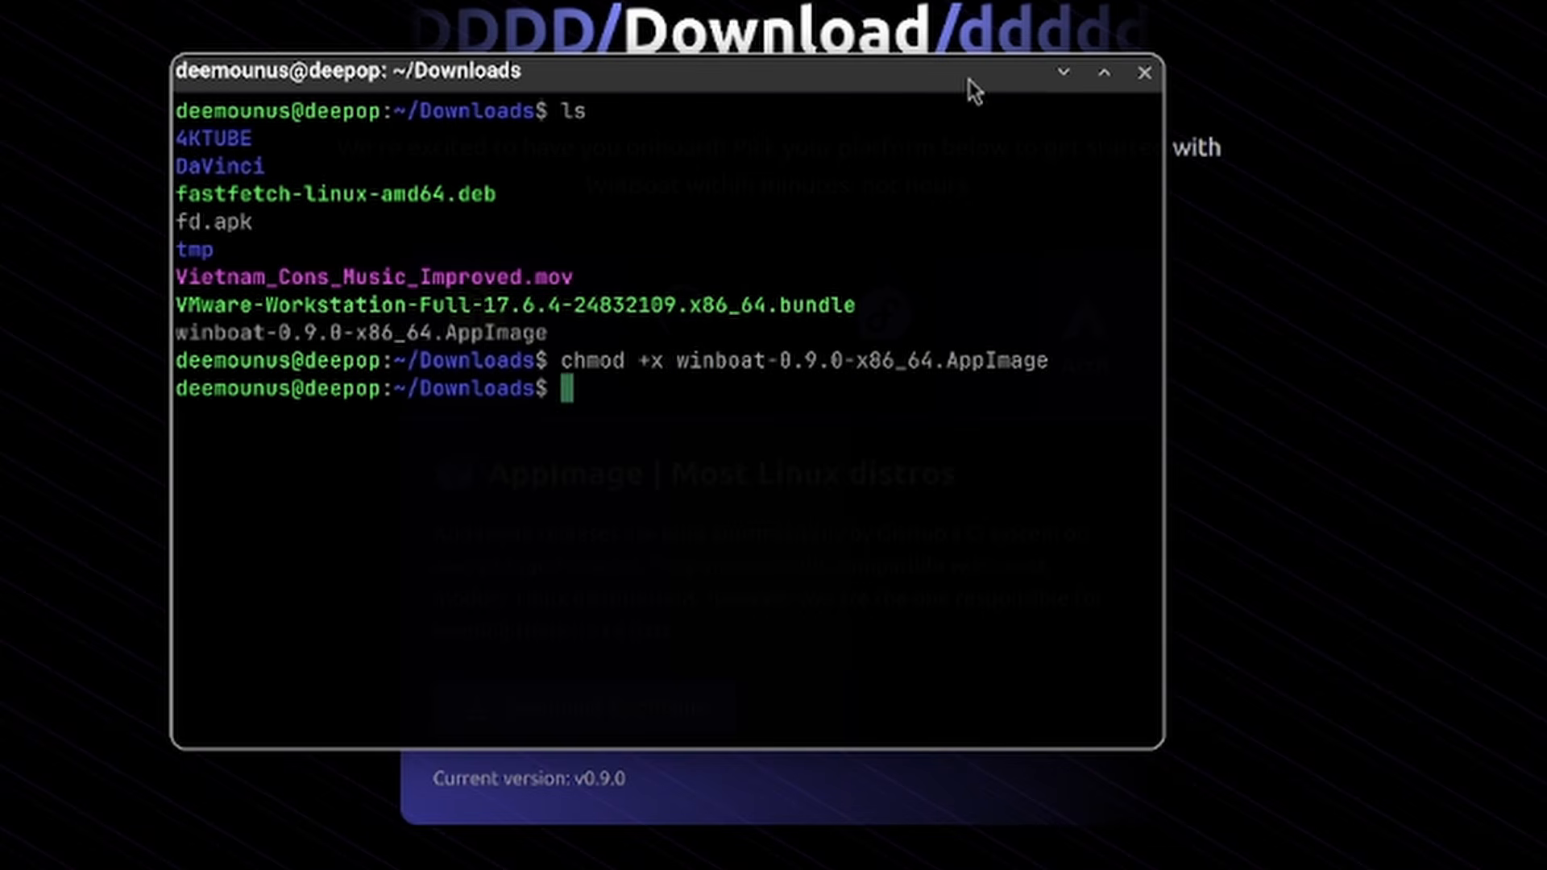
- Launch winboat-0.9.0-x86_64.AppImage from the terminal
type("./win")
key("Tab")
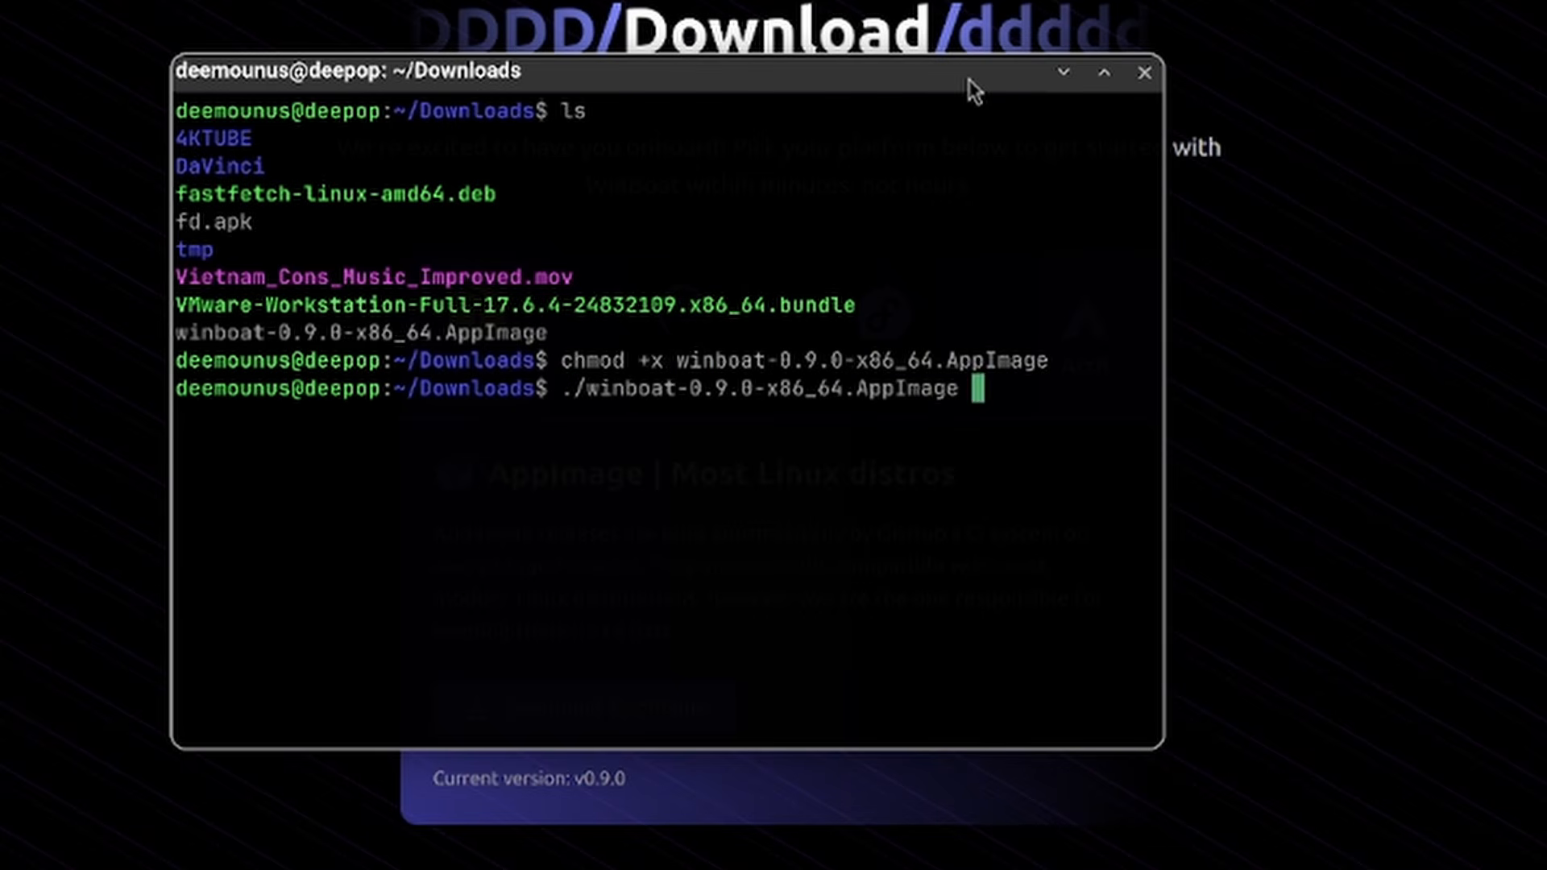
key("Return")
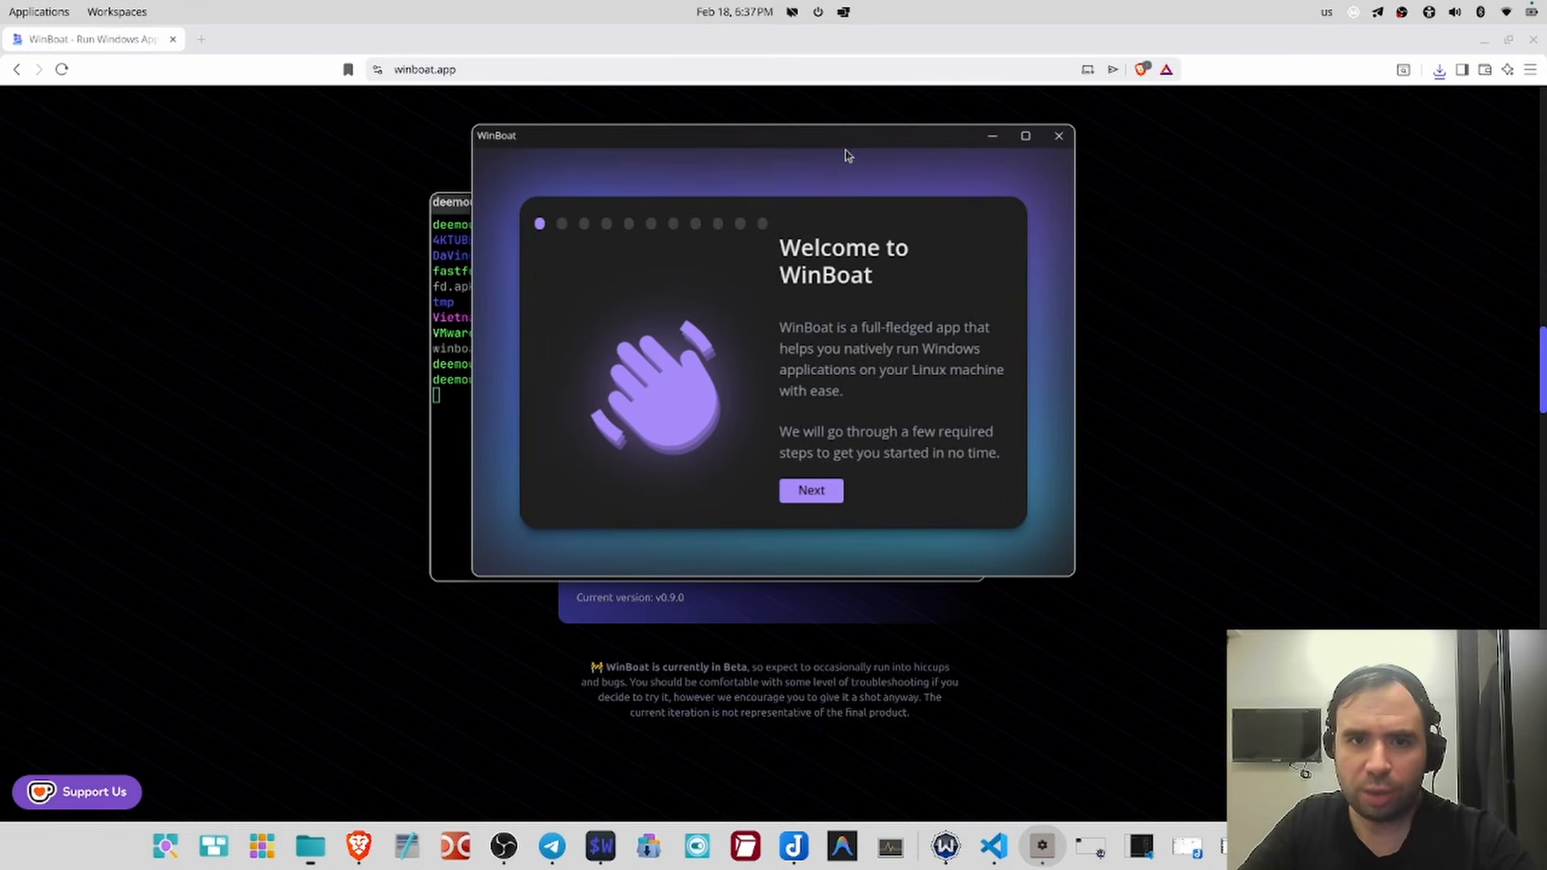
- Proceed past the WinBoat welcome page, enlarge the setup window and accept the MIT license agreement
left_click_drag(846, 155, 818, 169)
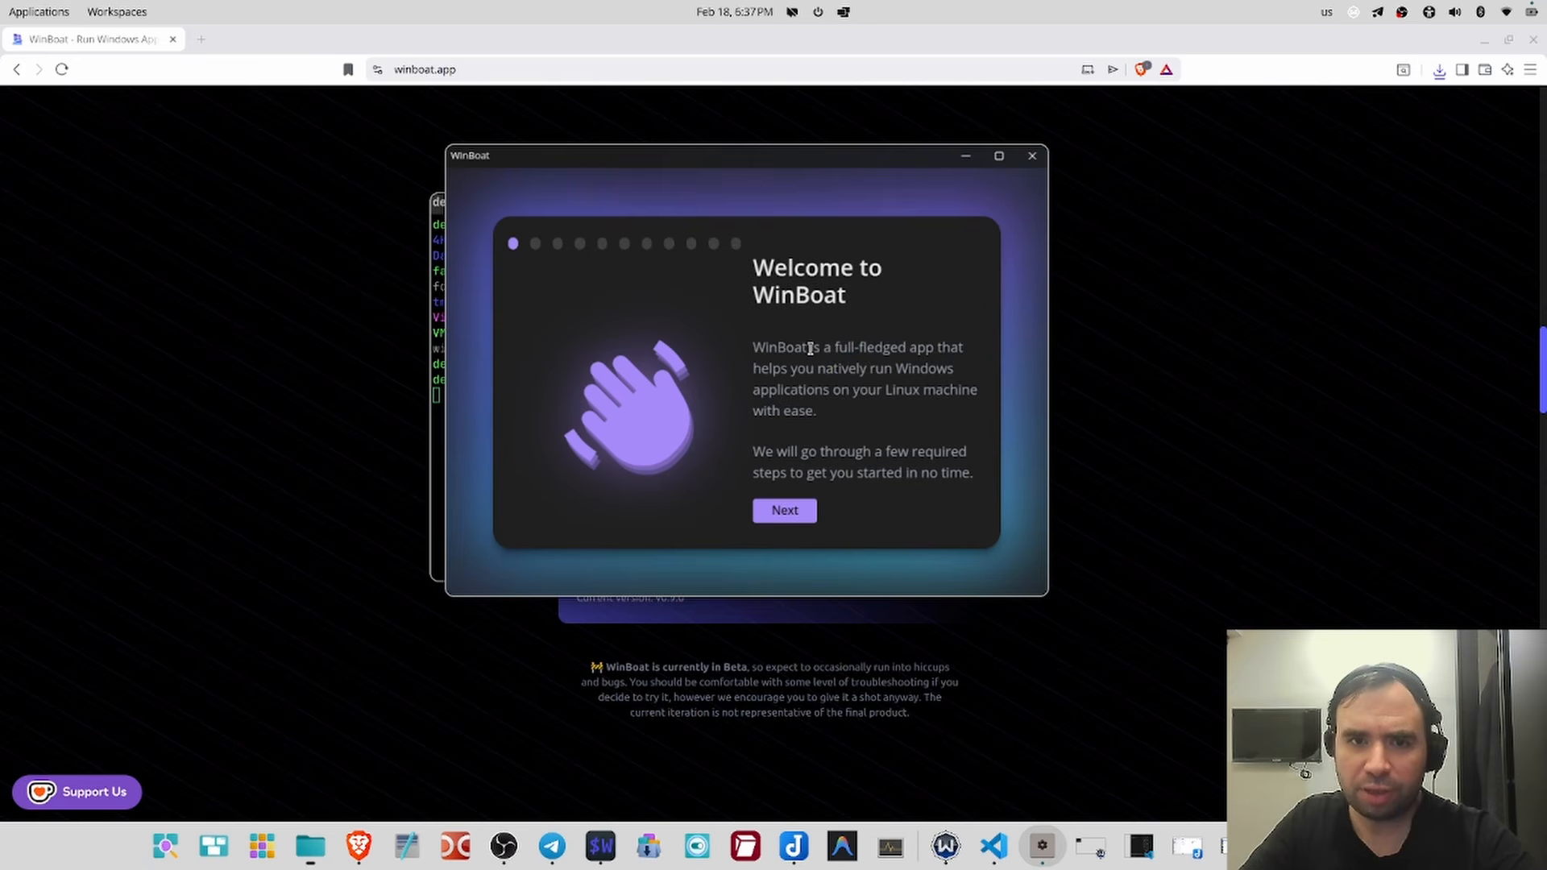
left_click_drag(810, 348, 866, 424)
left_click(925, 417)
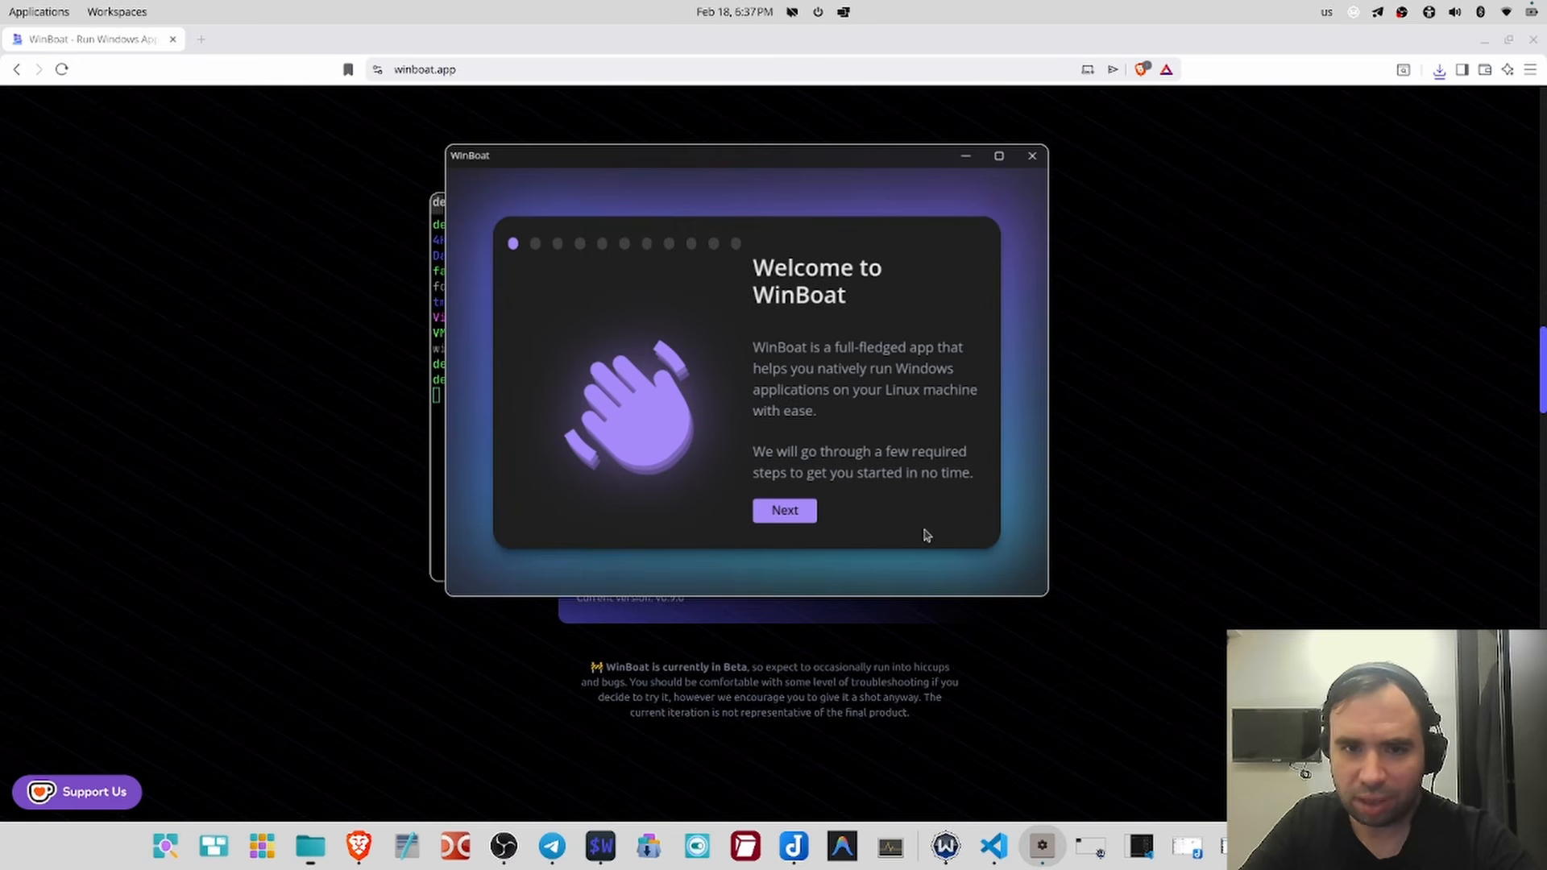
left_click(778, 523)
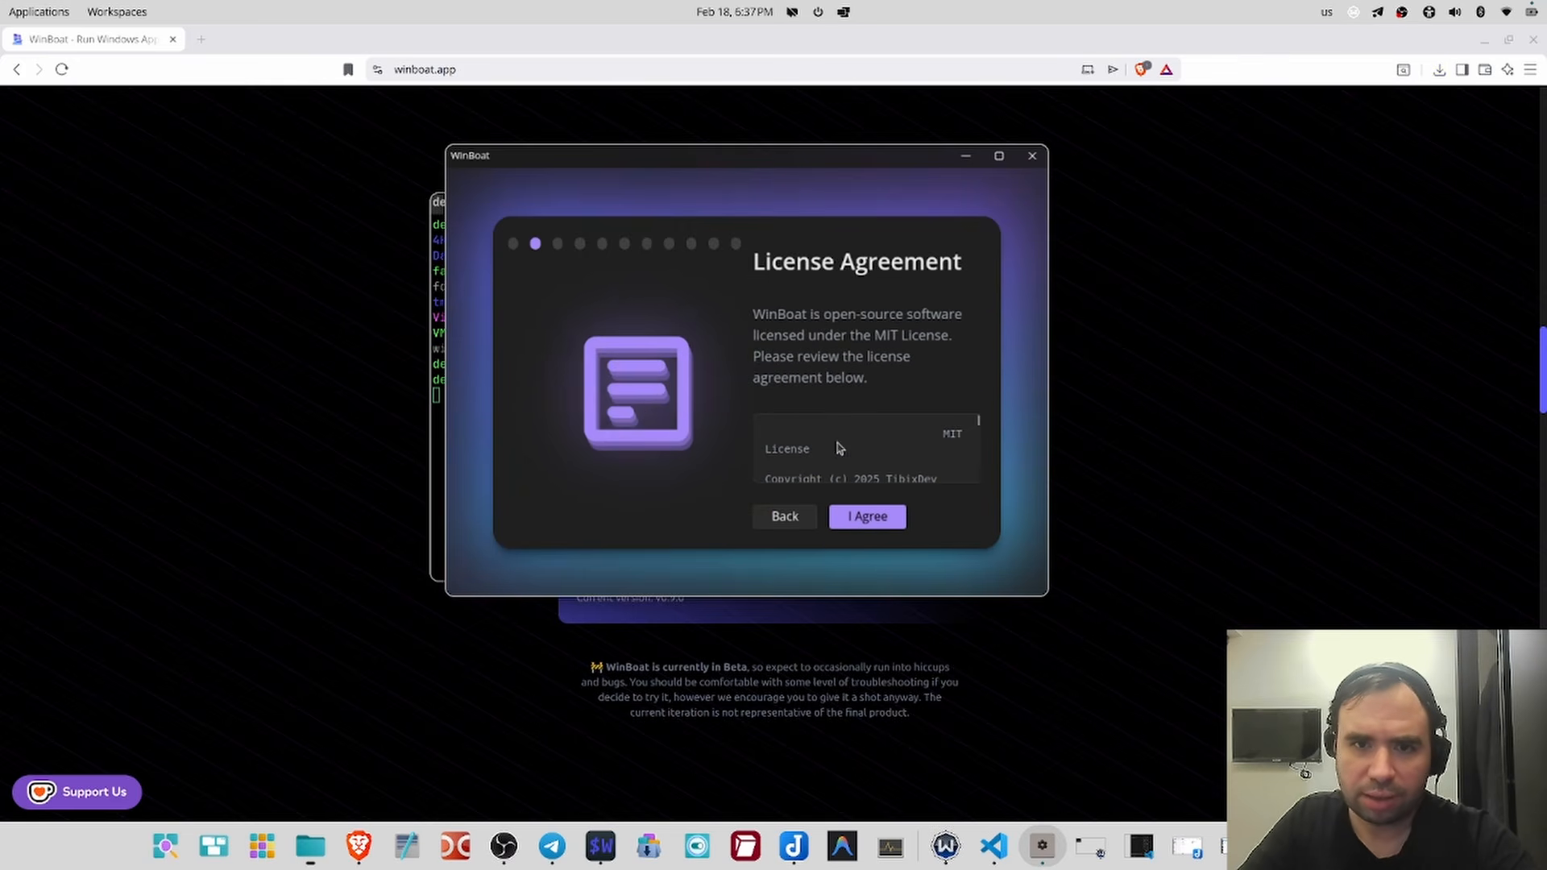
left_click_drag(1048, 595, 1050, 596)
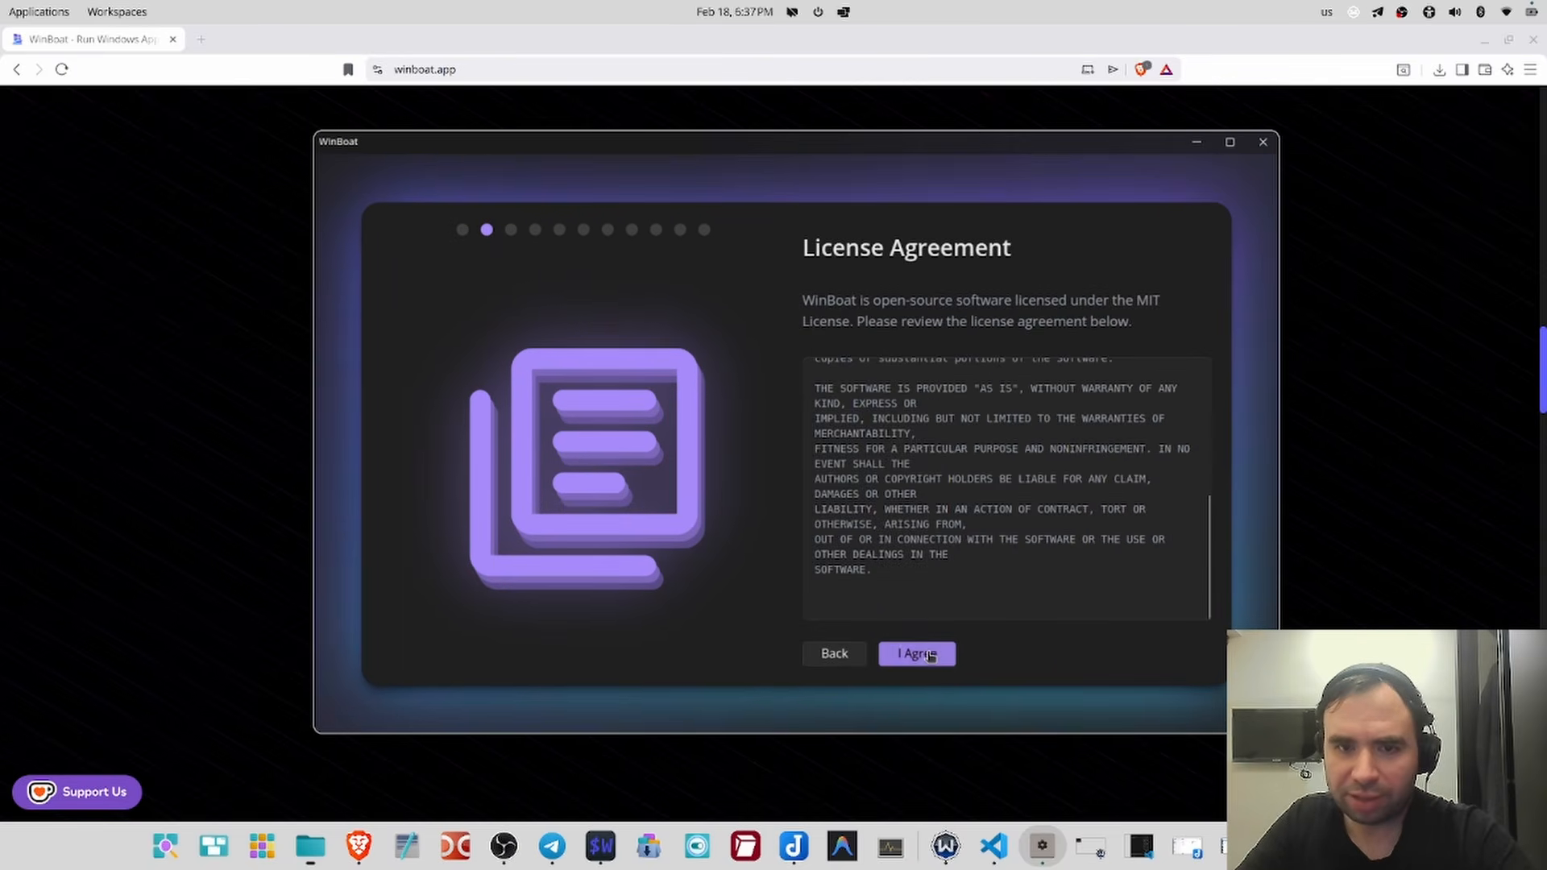
left_click(930, 655)
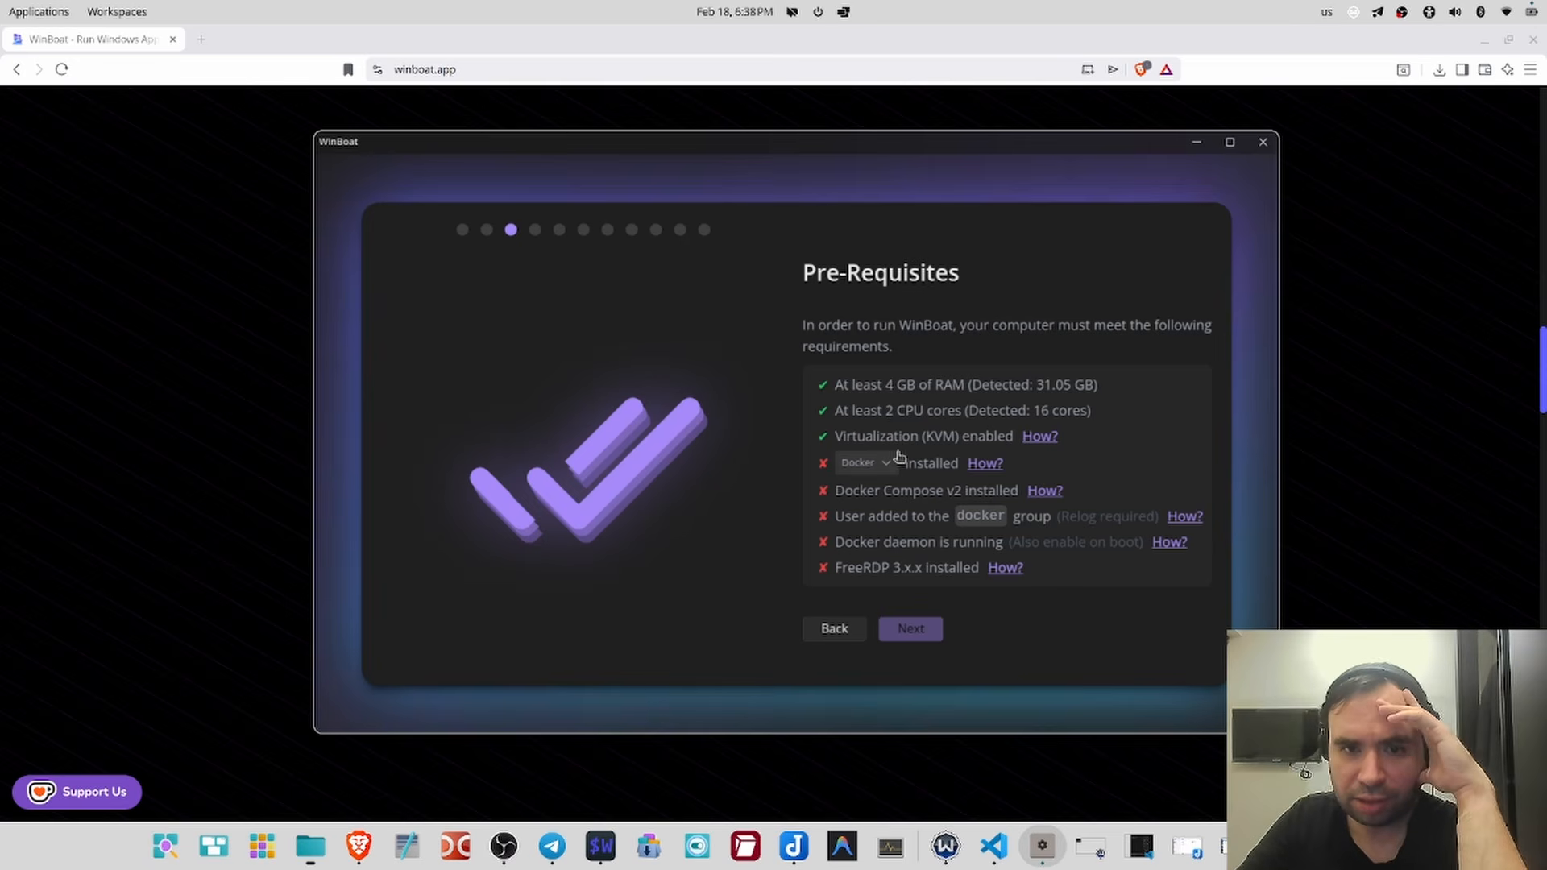
- Choose Podman instead of Docker in the prerequisites and copy the Ubuntu command "sudo apt-get -y install podman" from the Podman installation docs
left_click(869, 465)
left_click(885, 490)
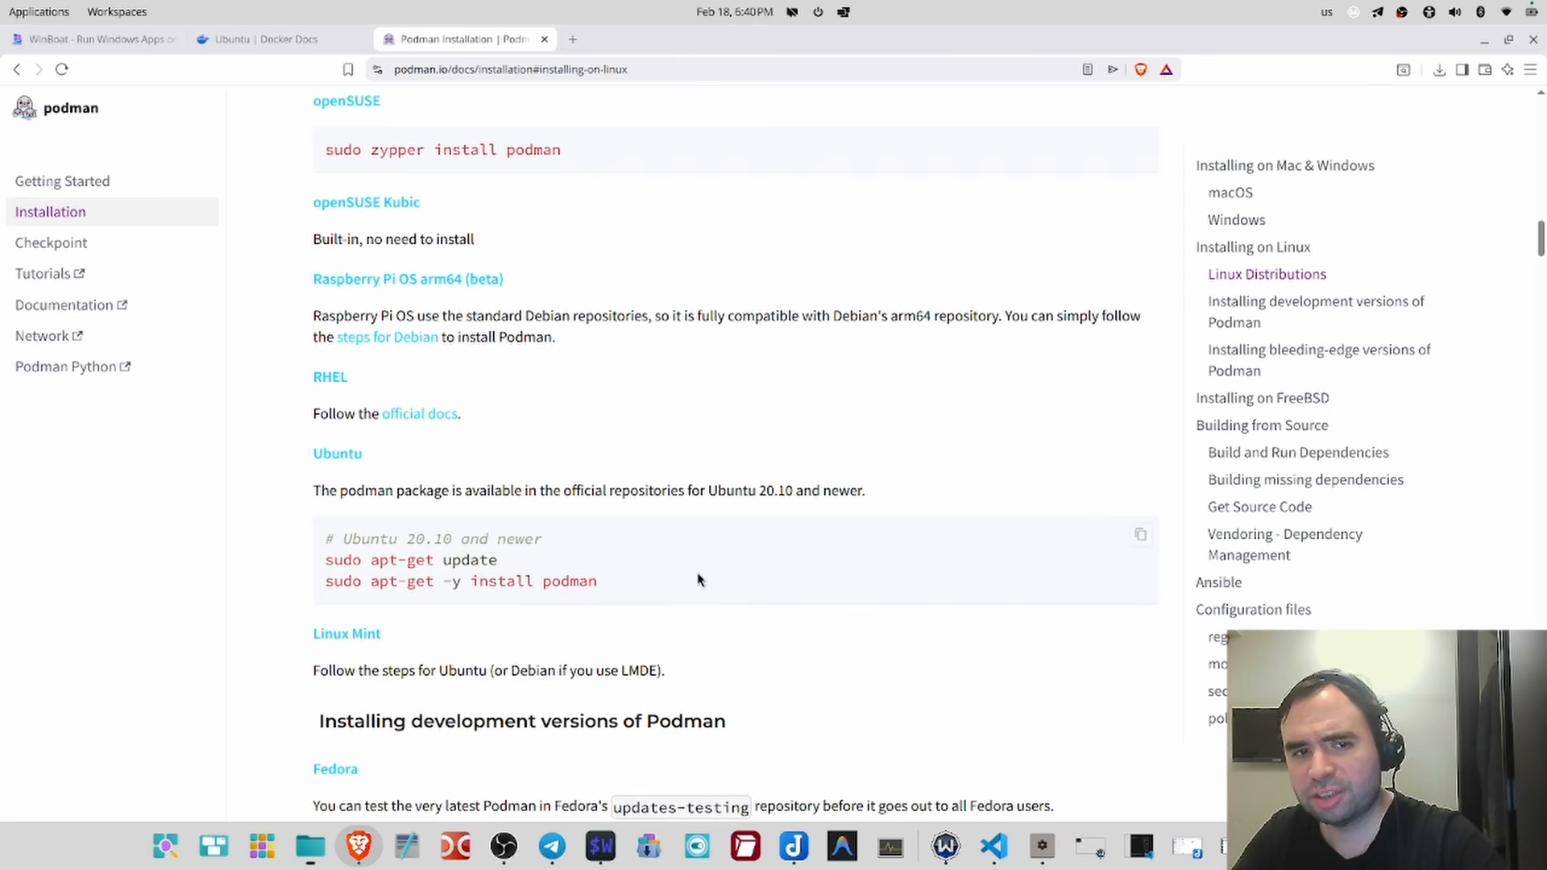
left_click_drag(655, 590, 319, 600)
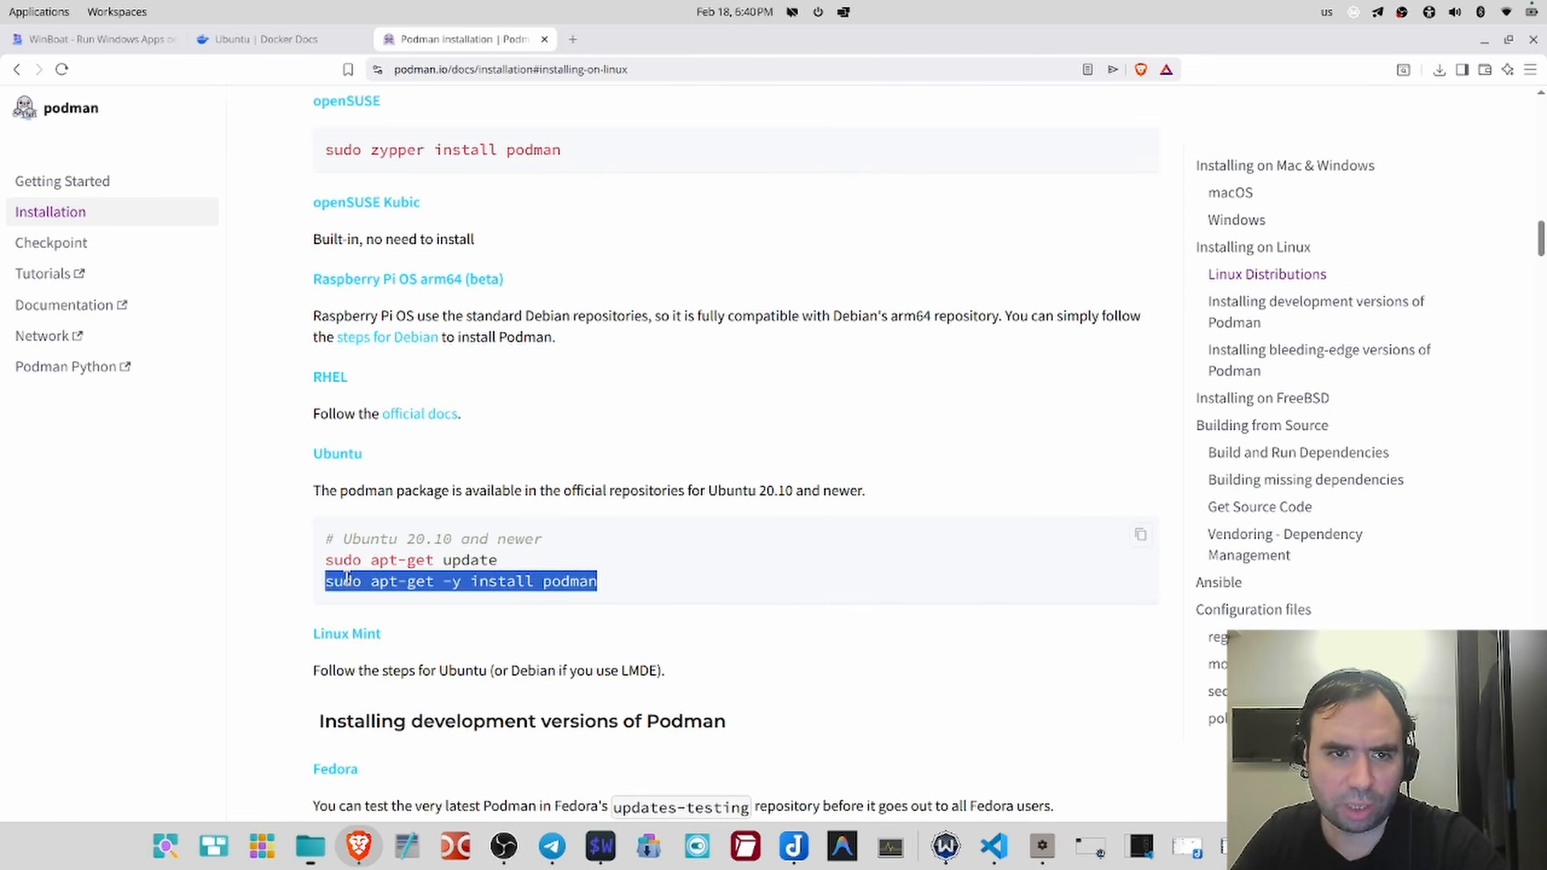
right_click(346, 577)
left_click(355, 594)
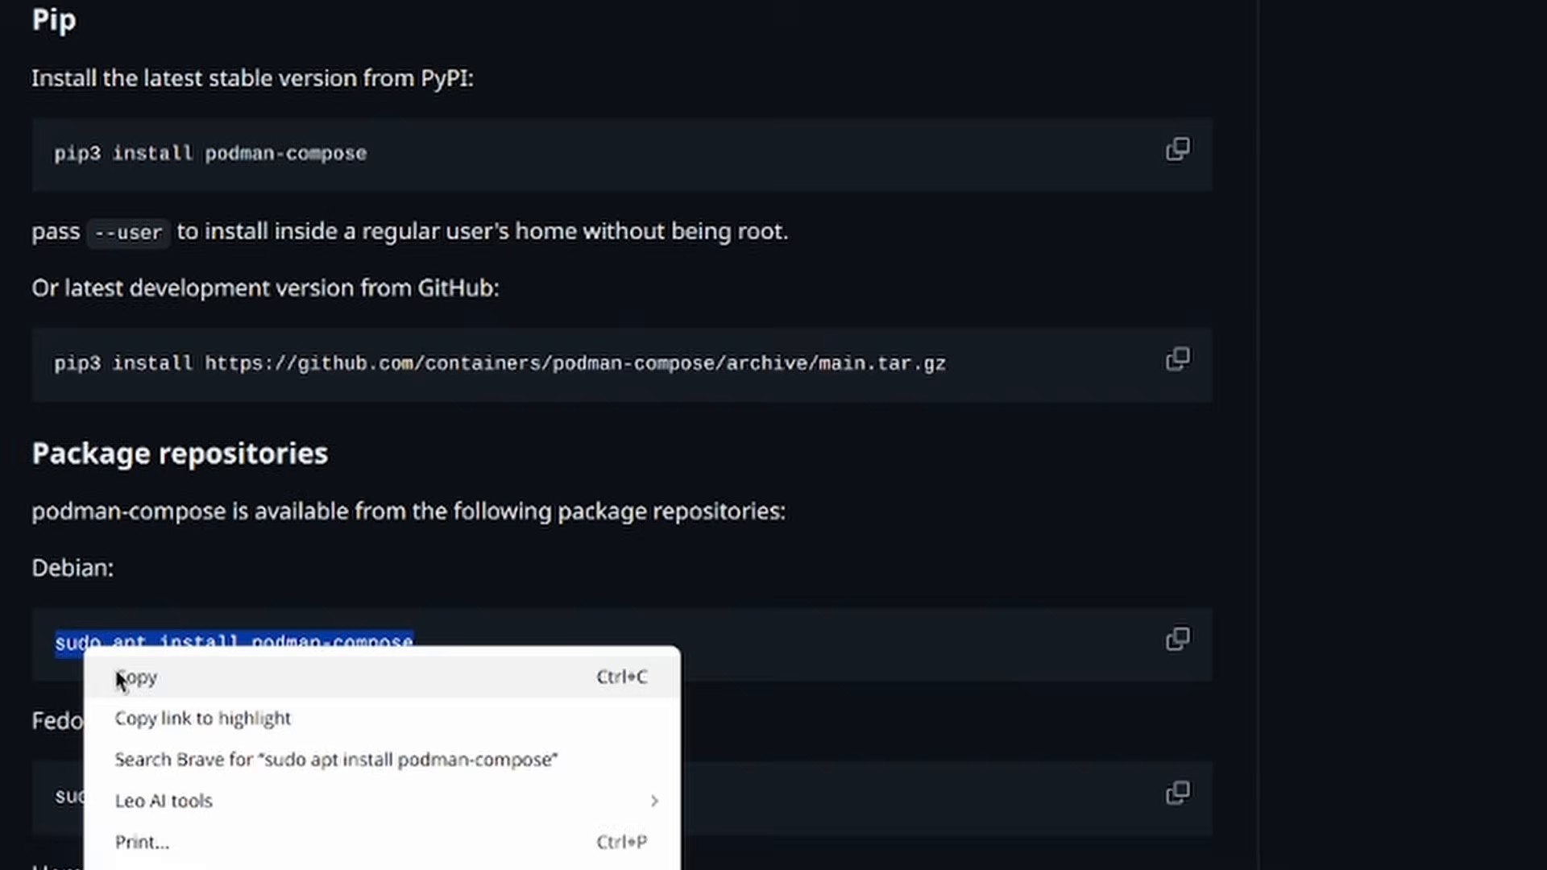
- Copy the Debian command "sudo apt install podman-compose" from the GitHub README, run it in the terminal and answer Y to the installation
left_click(121, 678)
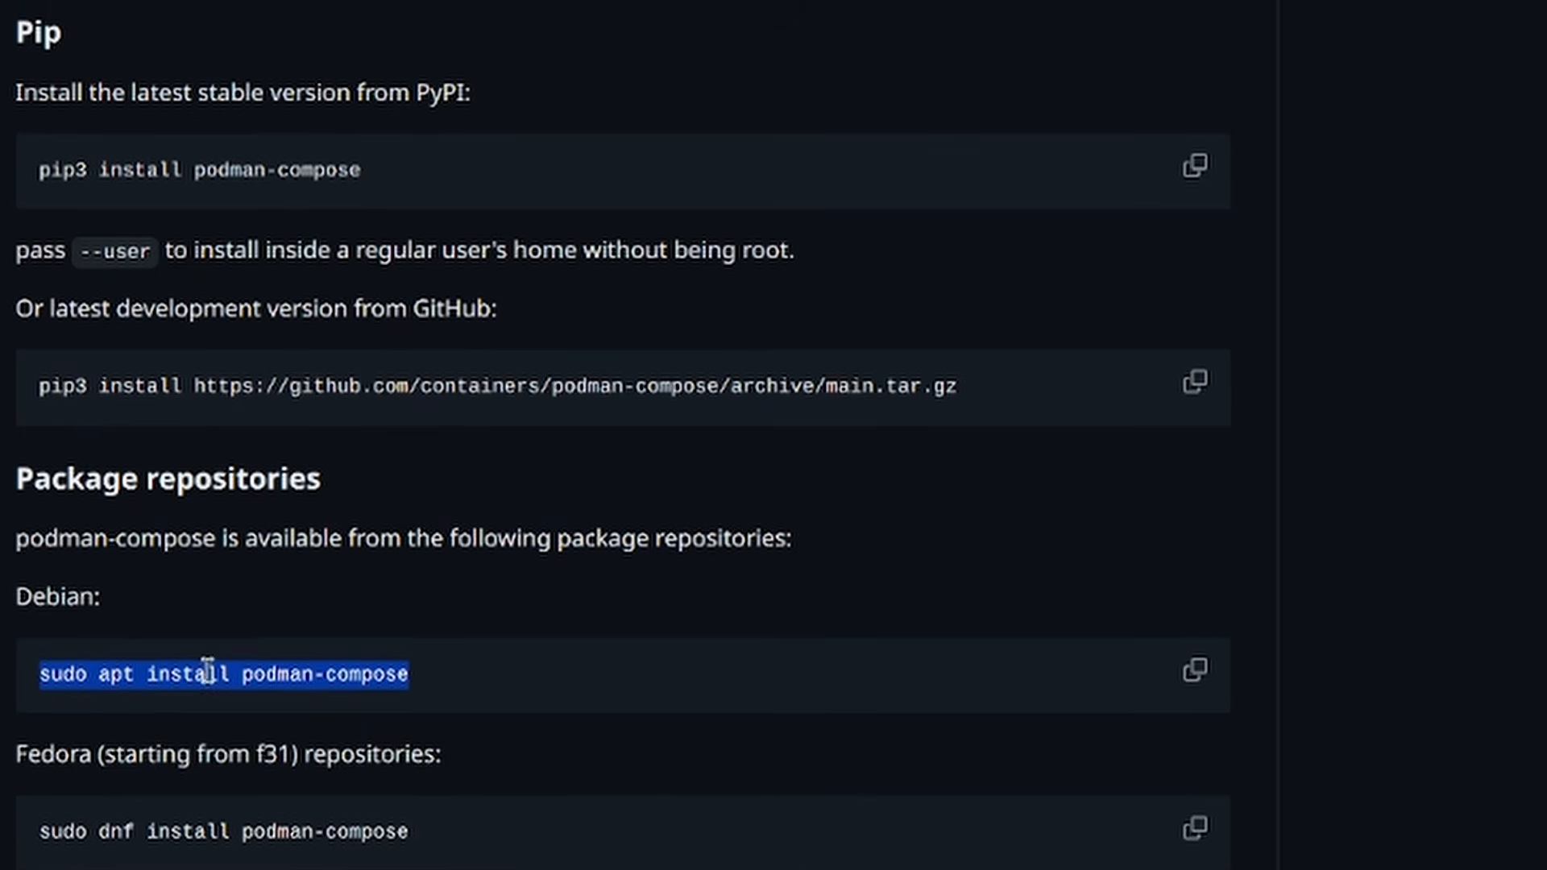
key("F12")
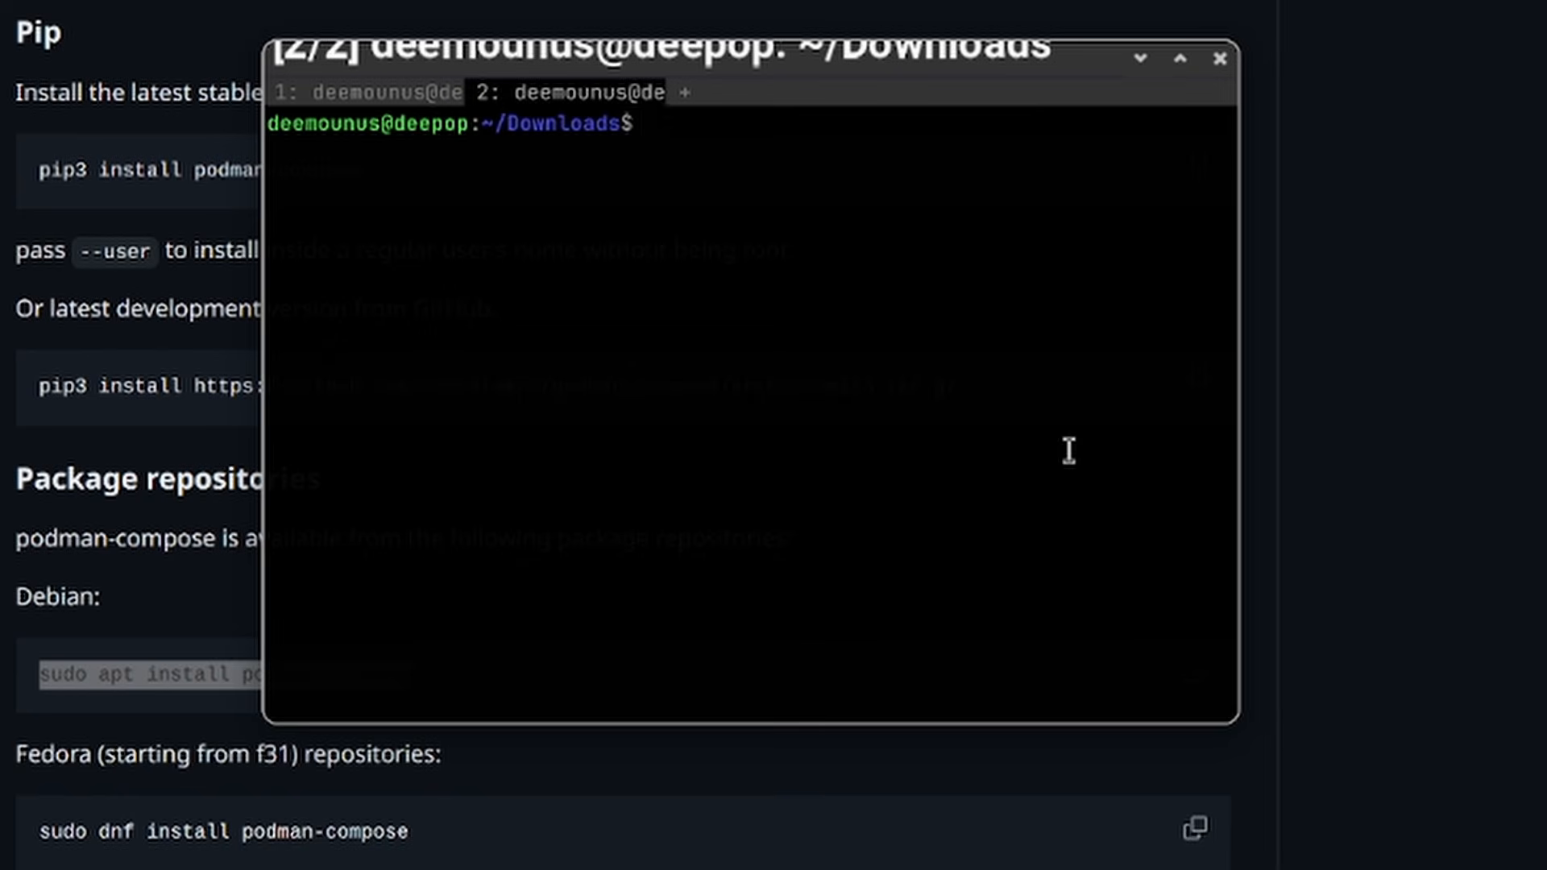
type("sudo apt install podman-compose")
key("Return")
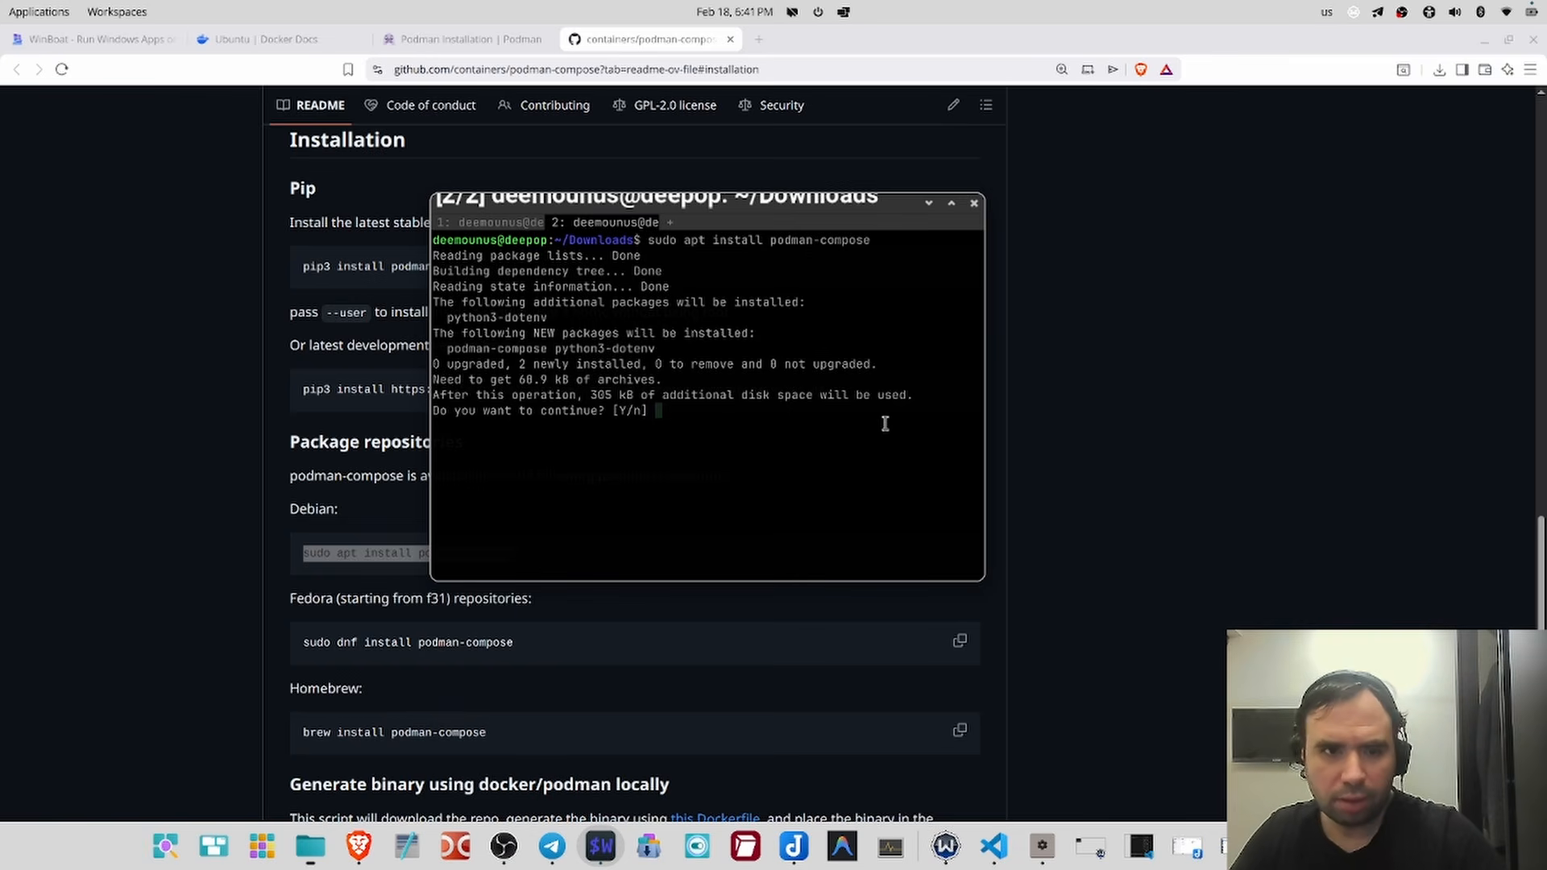
type("Y")
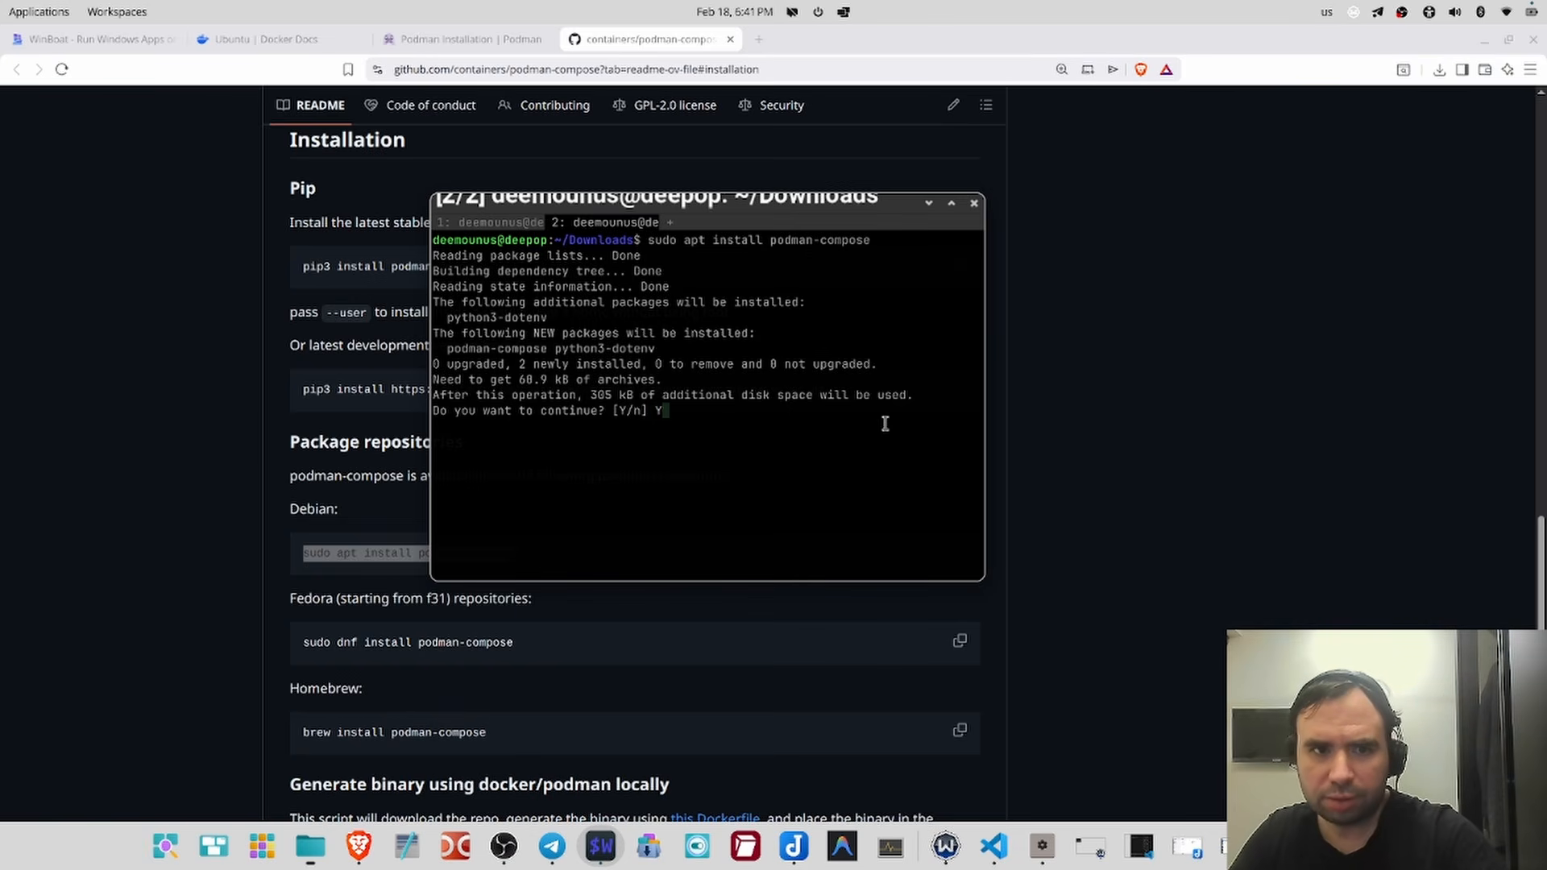
key("Return")
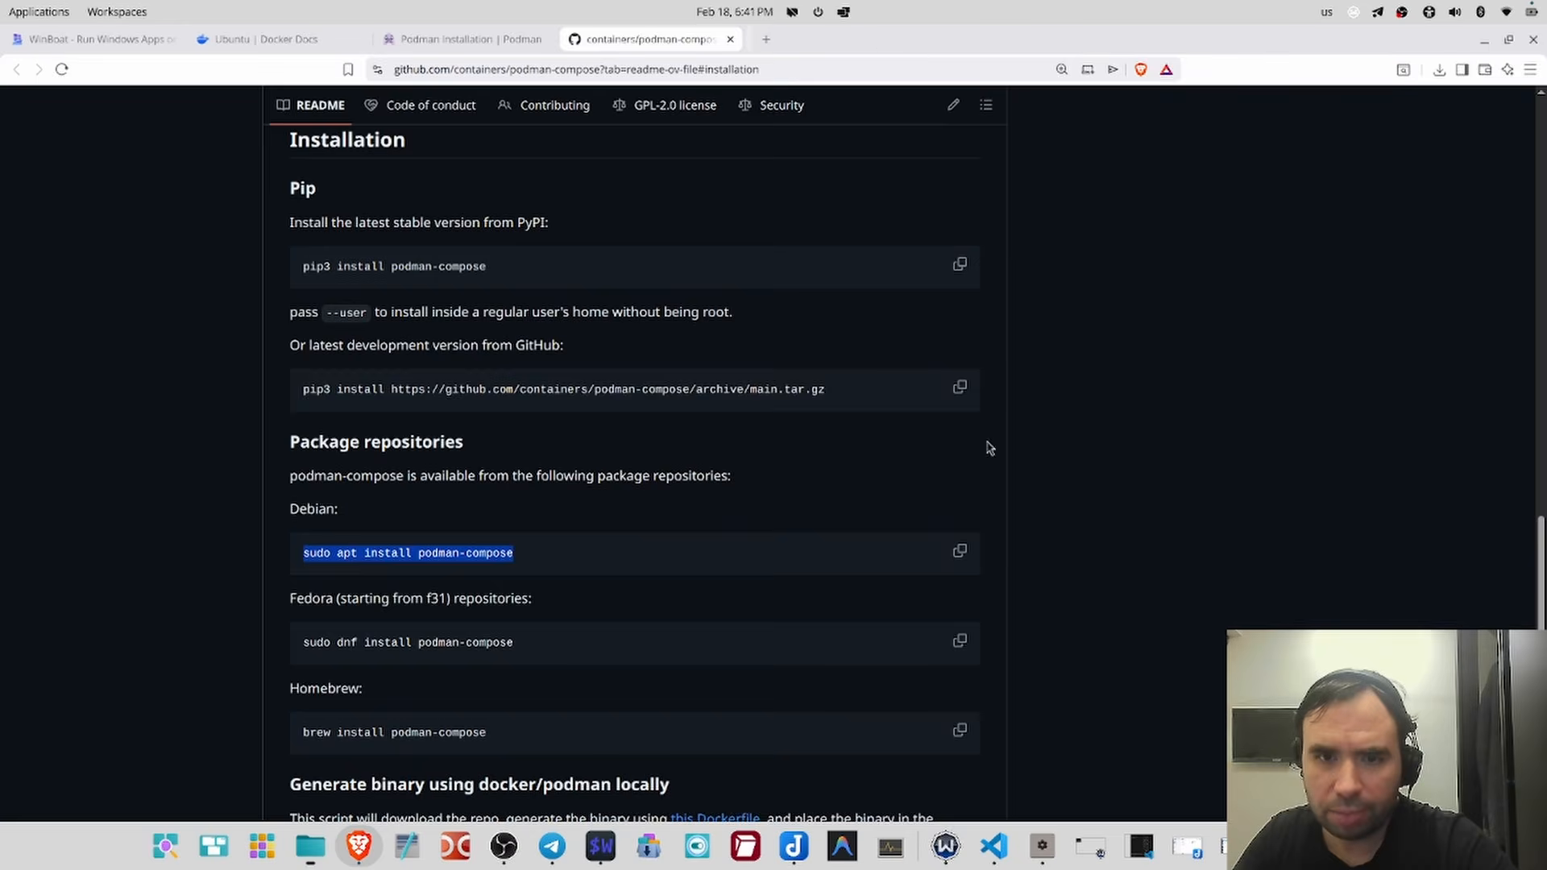
- Recheck the WinBoat prerequisites by returning to the license page and agreeing again, and check the podman-compose installation output in the terminal
left_click(1041, 845)
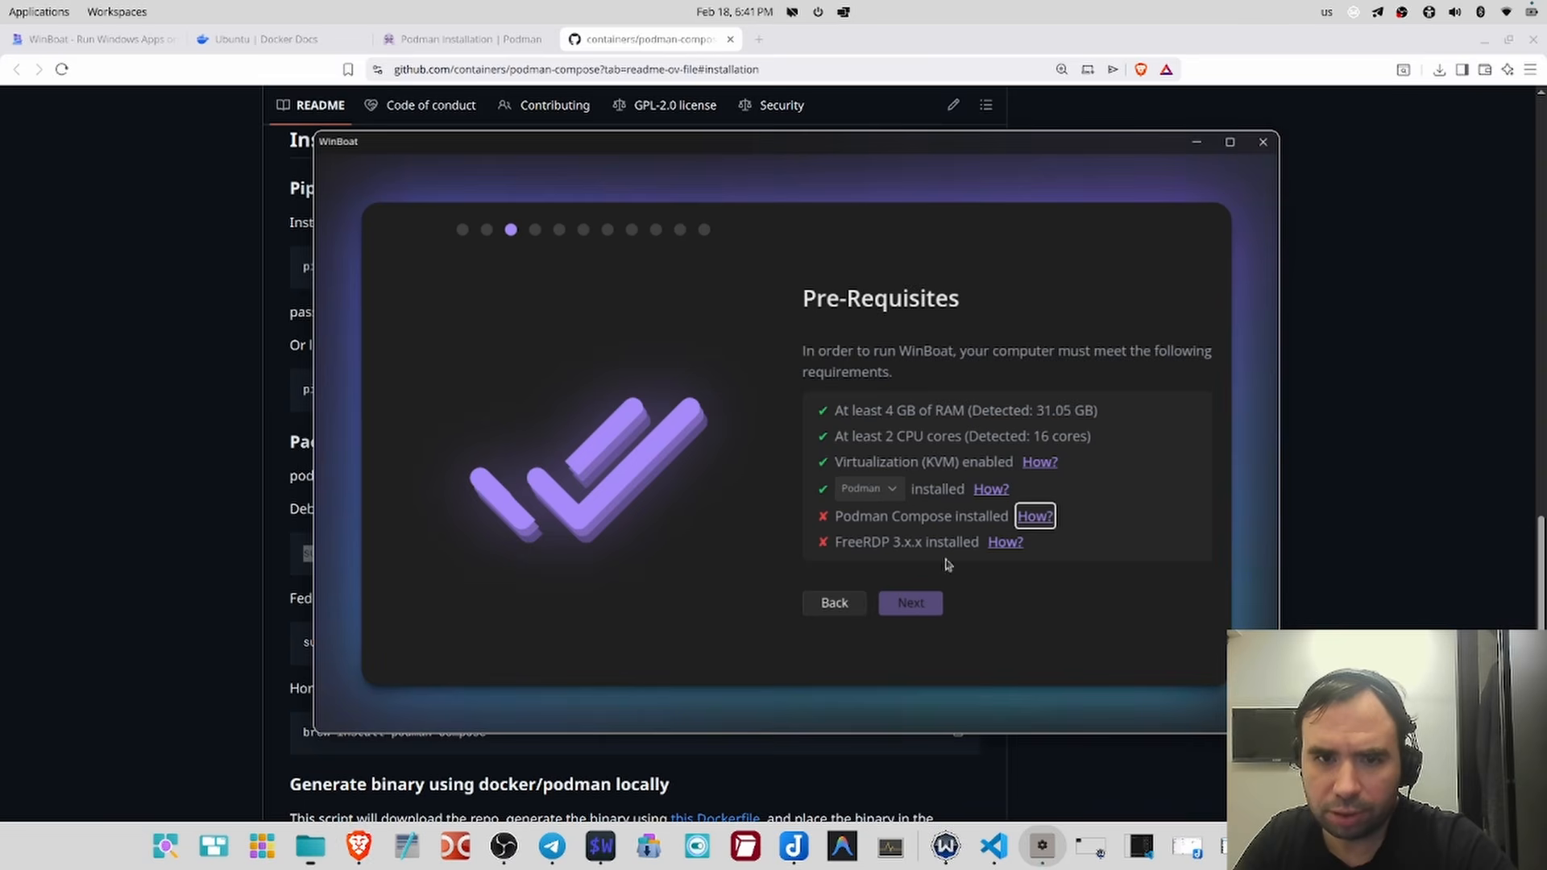
left_click(852, 600)
left_click(939, 665)
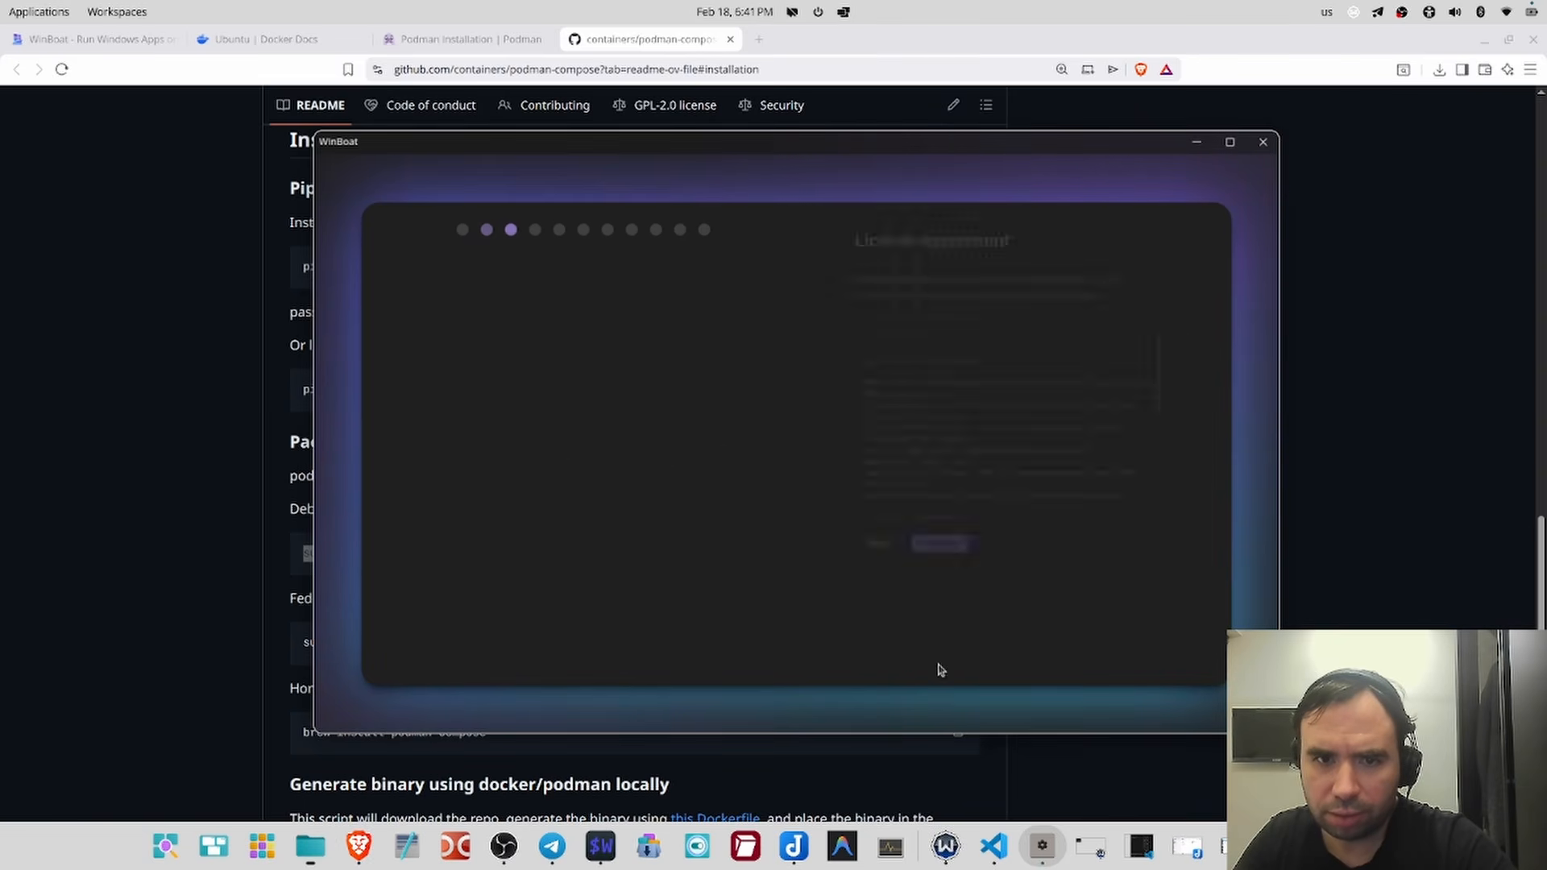
left_click(600, 845)
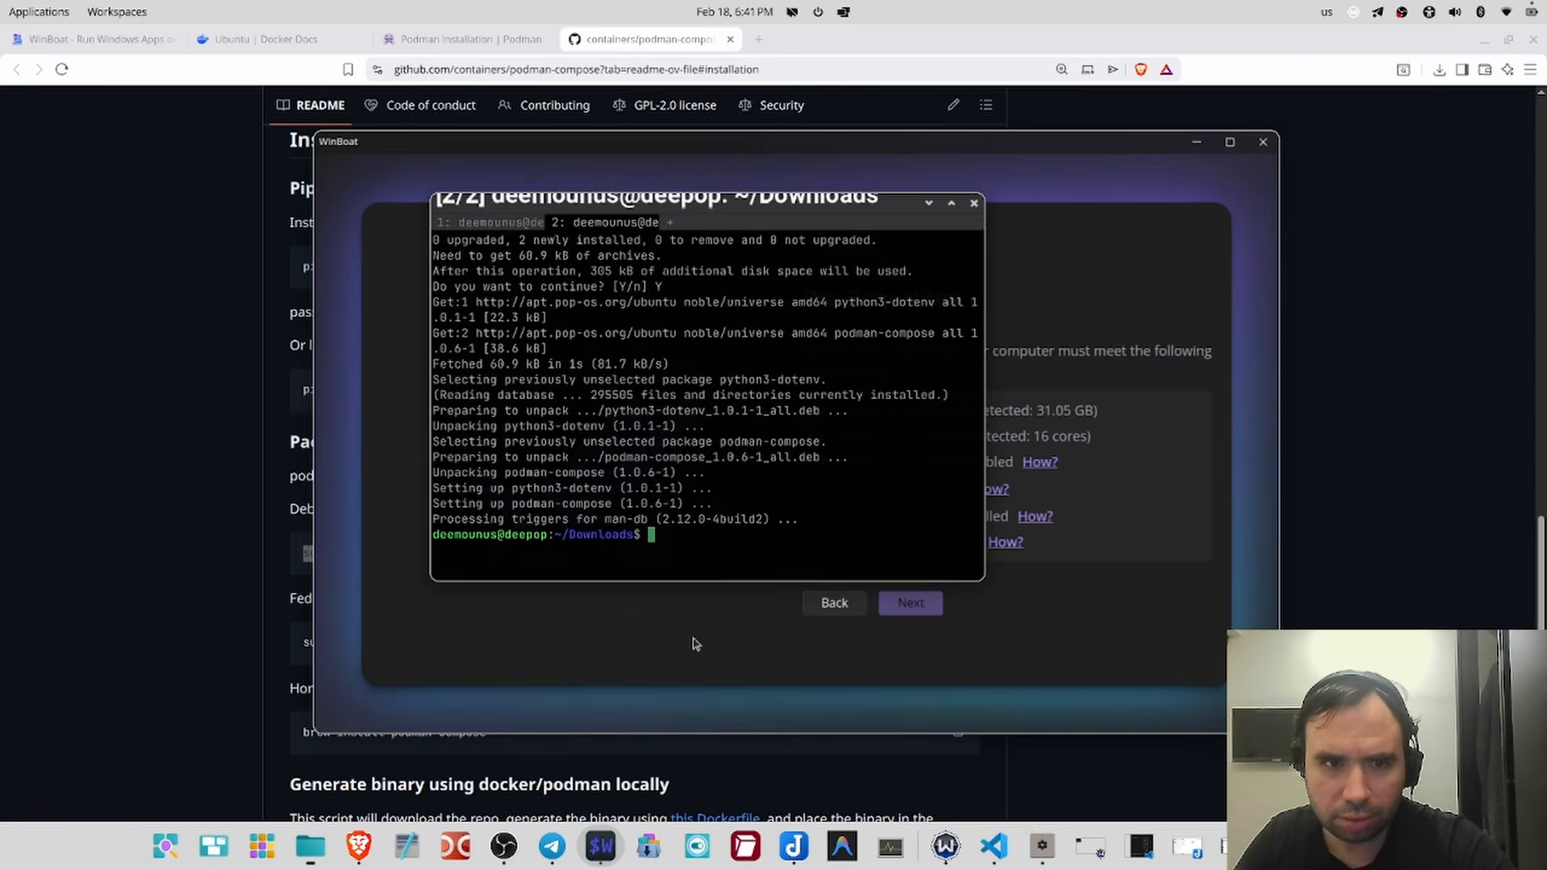
- Open the installation instructions for the FreeRDP 3.x.x prerequisite and review the Linux nightly and stable options on the PreBuilds page
left_click(699, 643)
left_click(1005, 543)
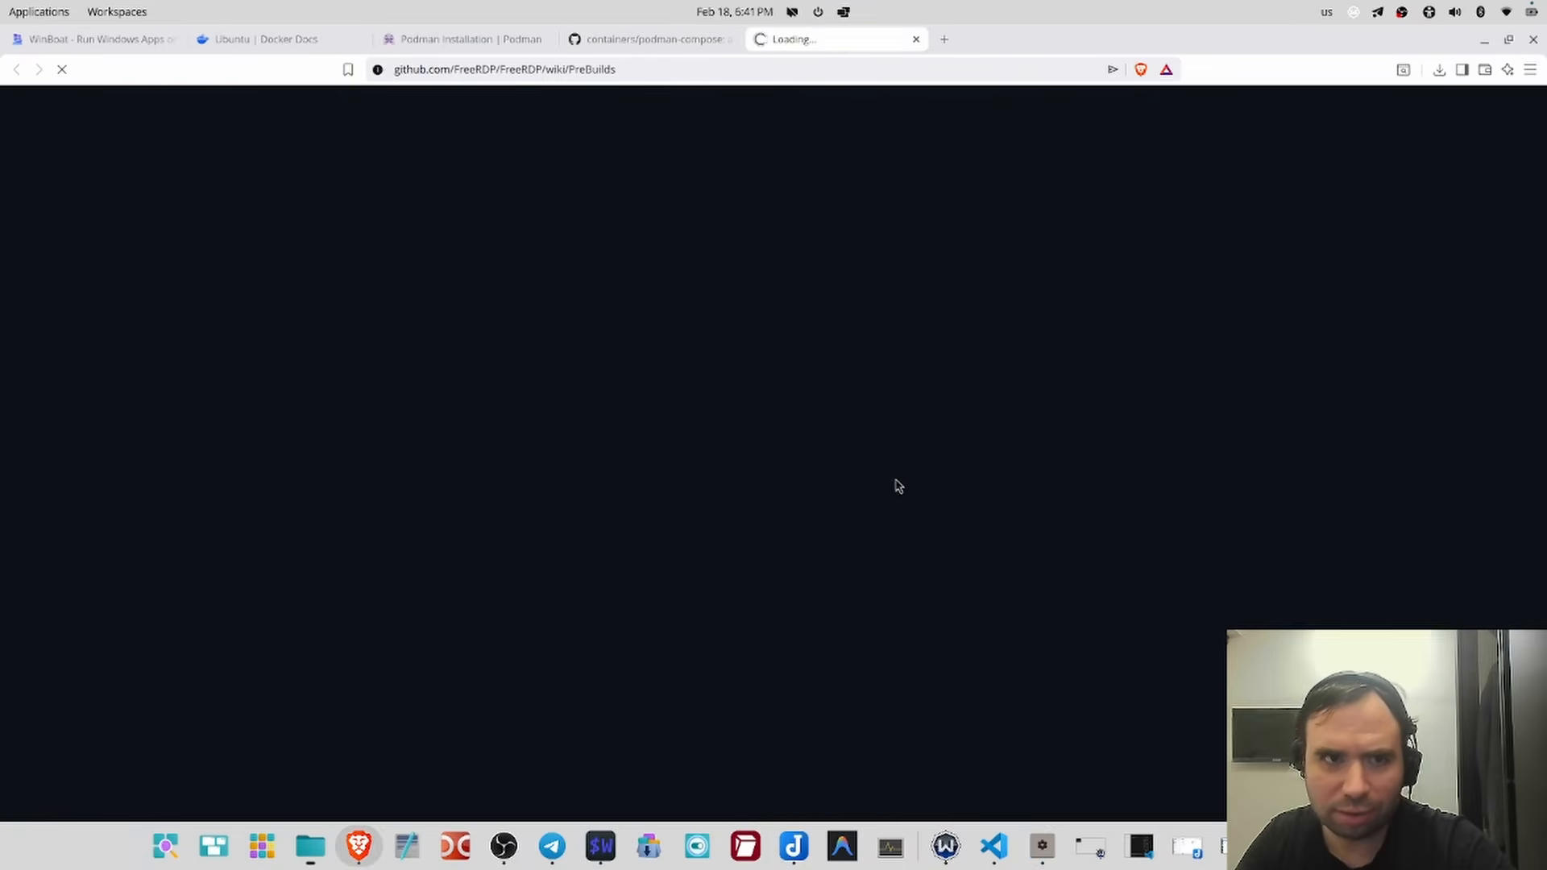
scroll(780, 352, "down", 2)
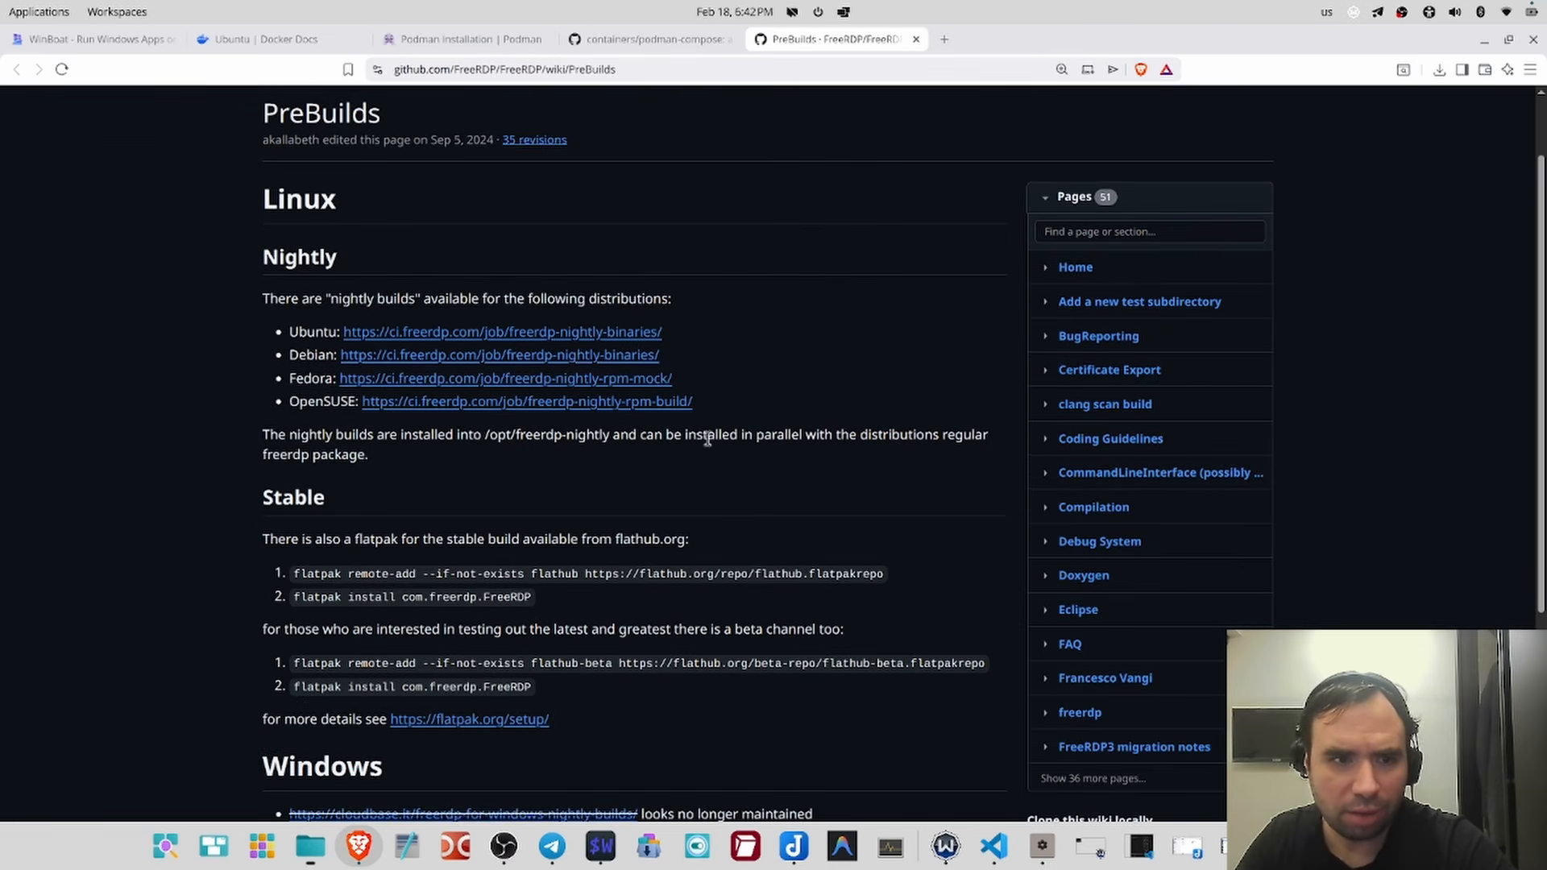
scroll(476, 573, "down", 2)
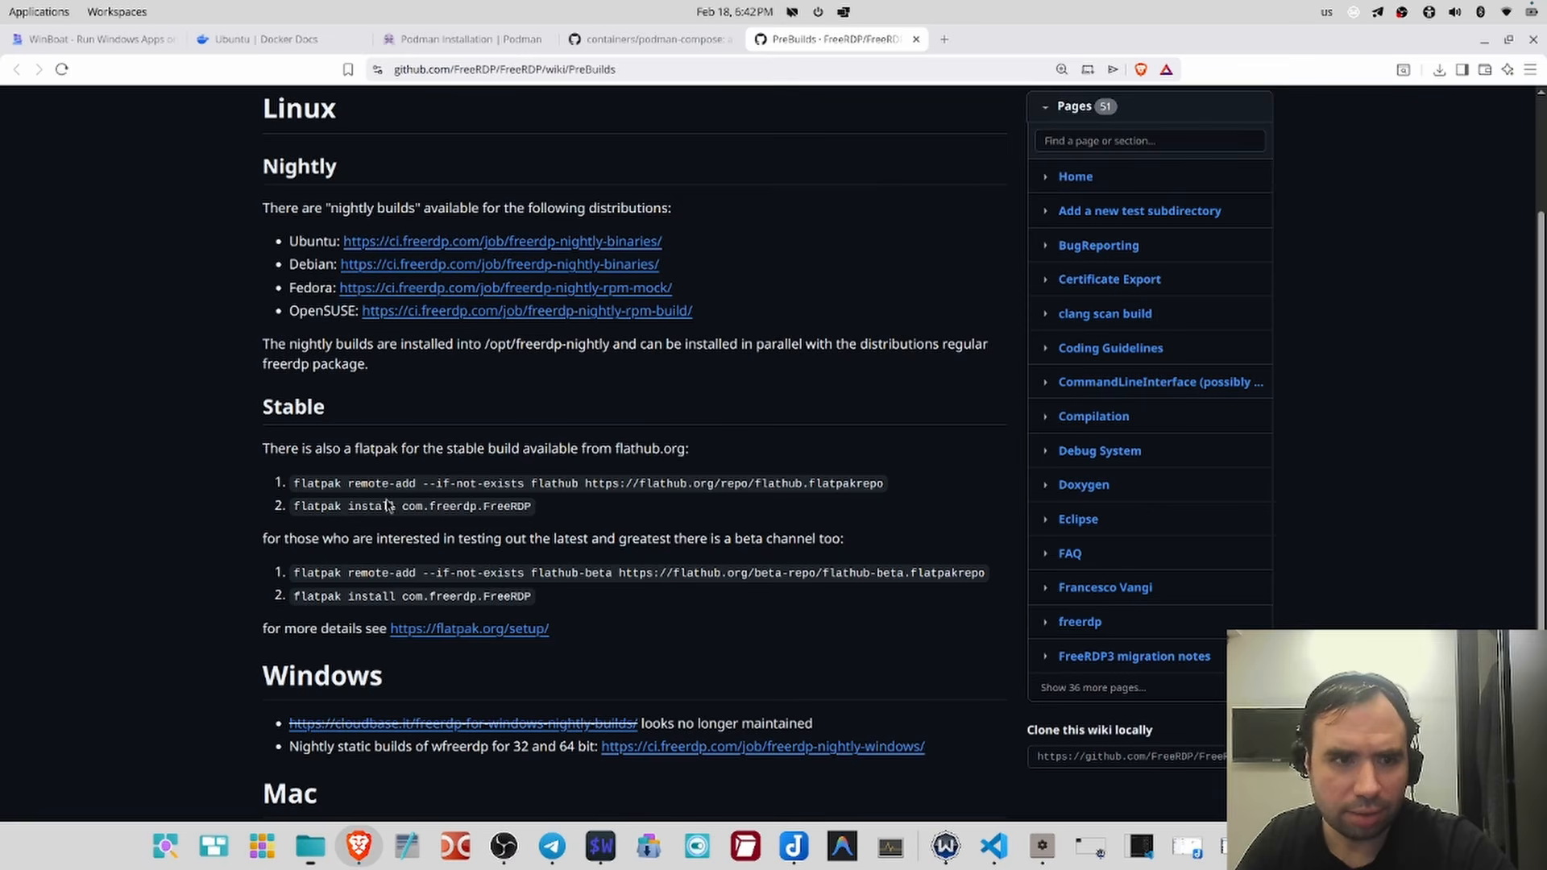
scroll(388, 505, "down", 2)
scroll(403, 467, "up", 2)
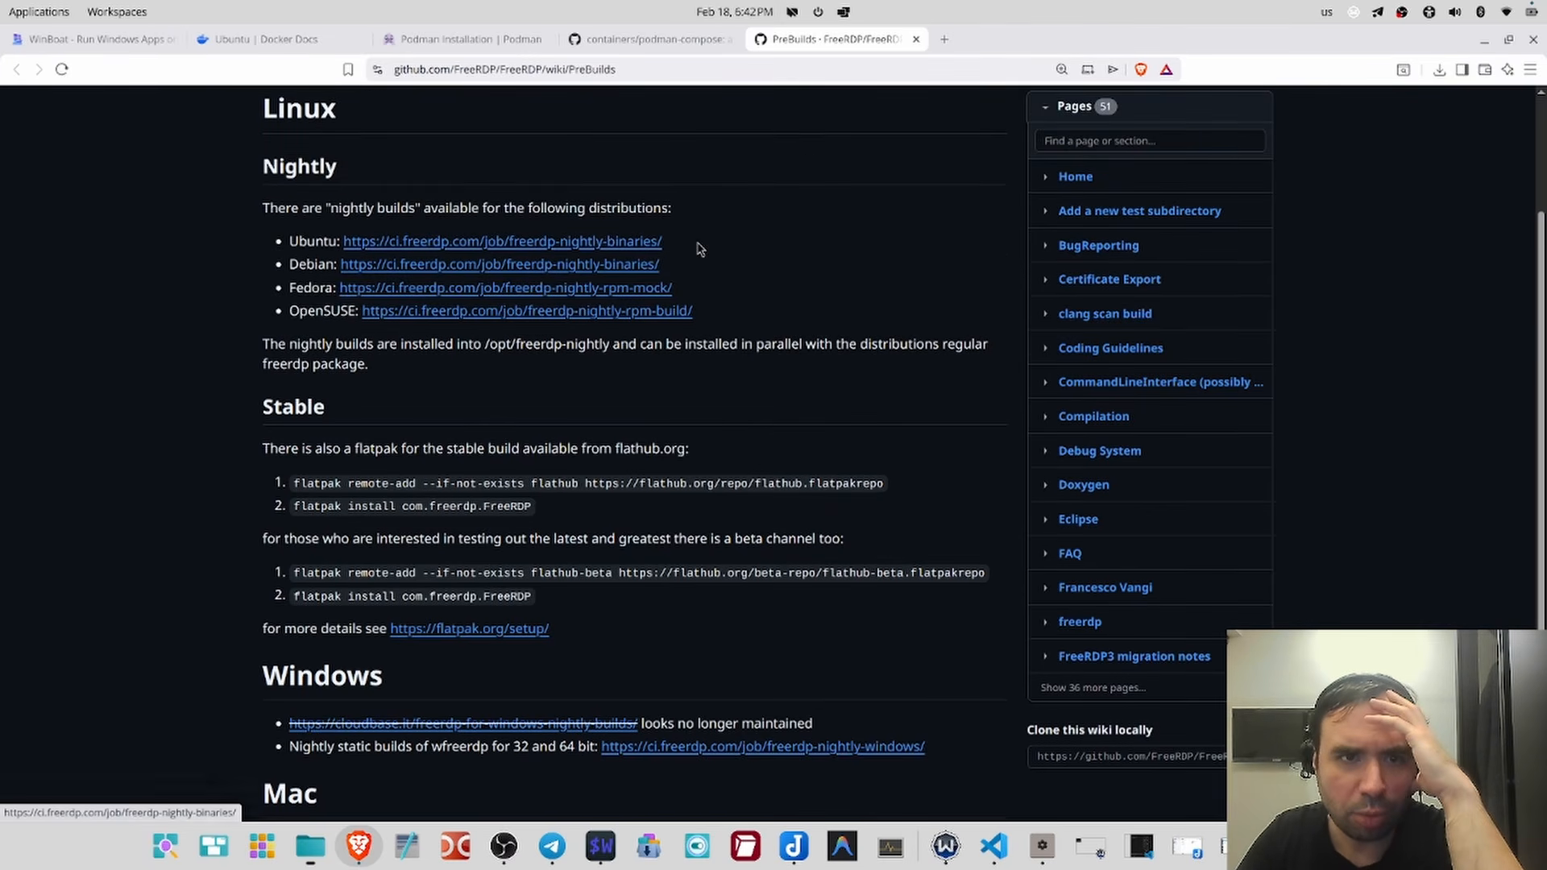
left_click_drag(698, 246, 518, 242)
left_click(552, 183)
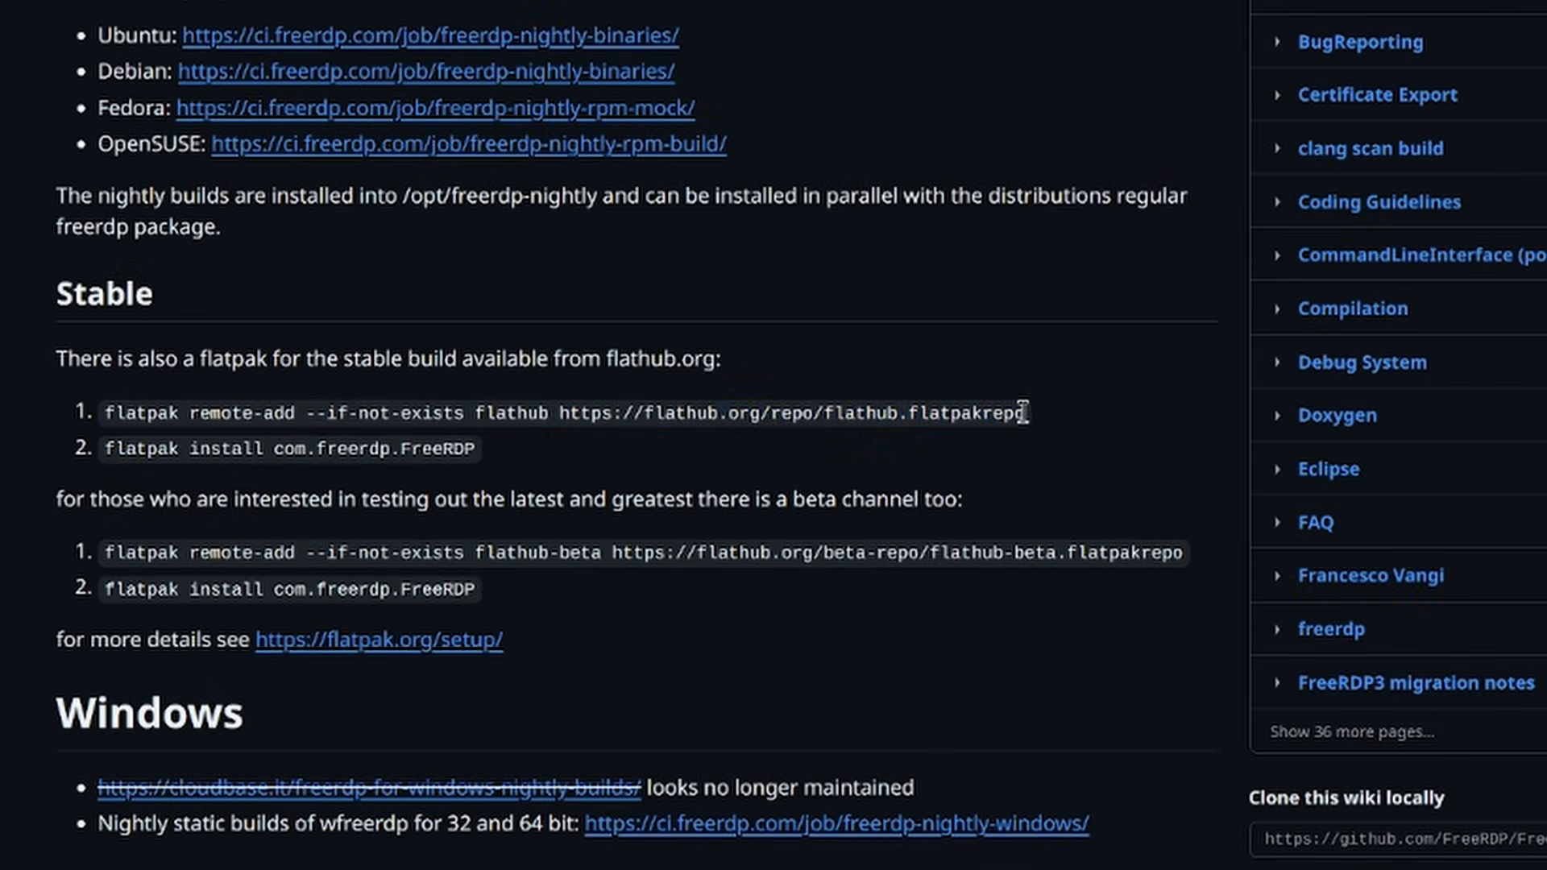
left_click_drag(884, 480, 297, 481)
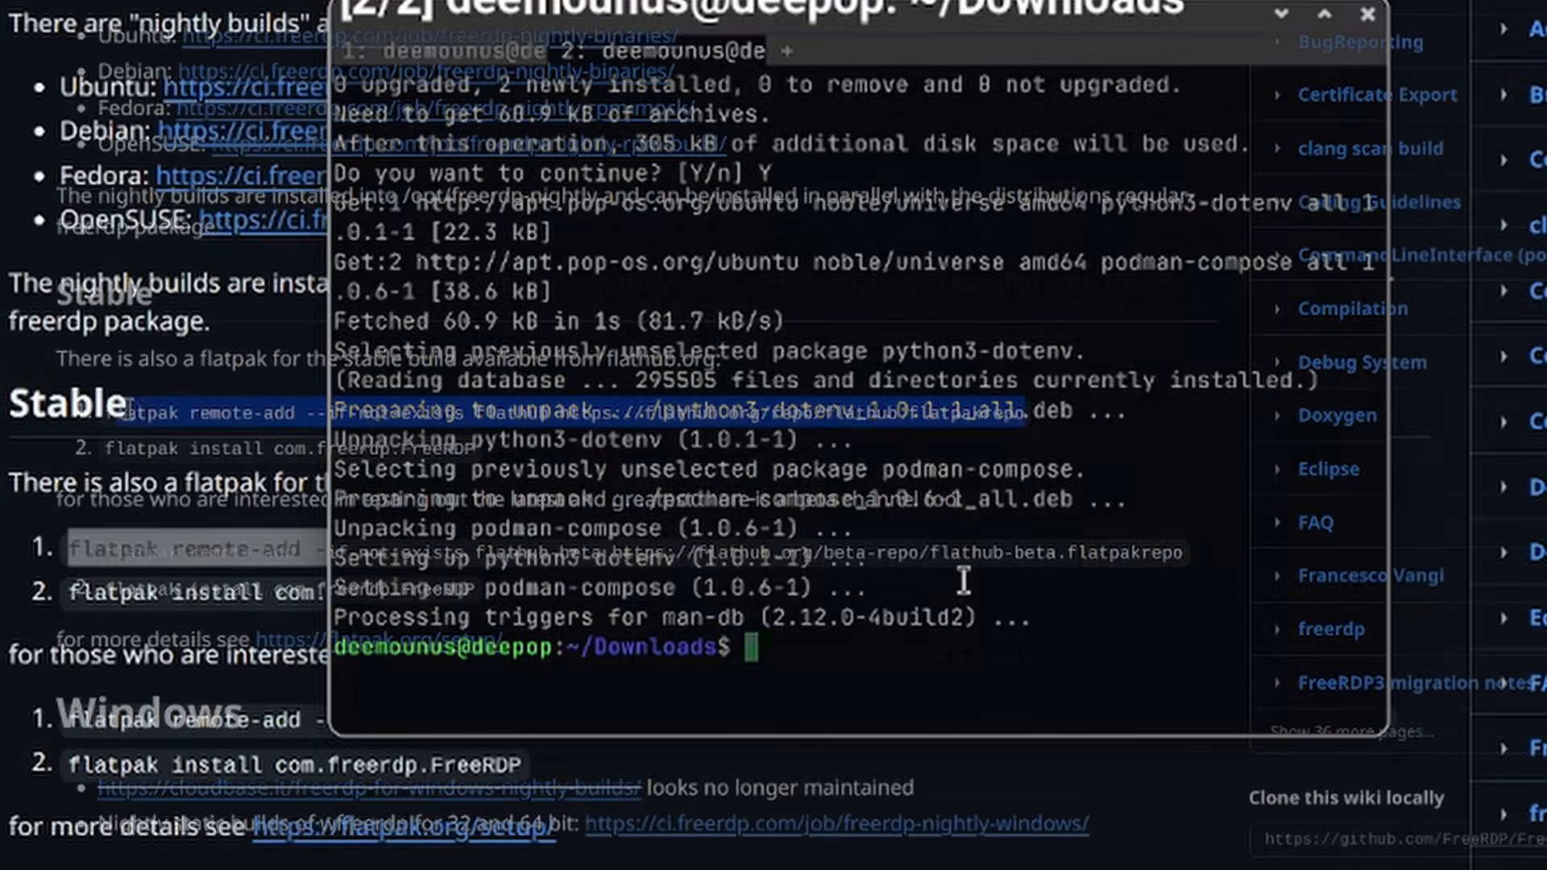
type("flatpak remote-add --if-not-exists flathub https://flathub.org/repo/flathub.flatpakrepo")
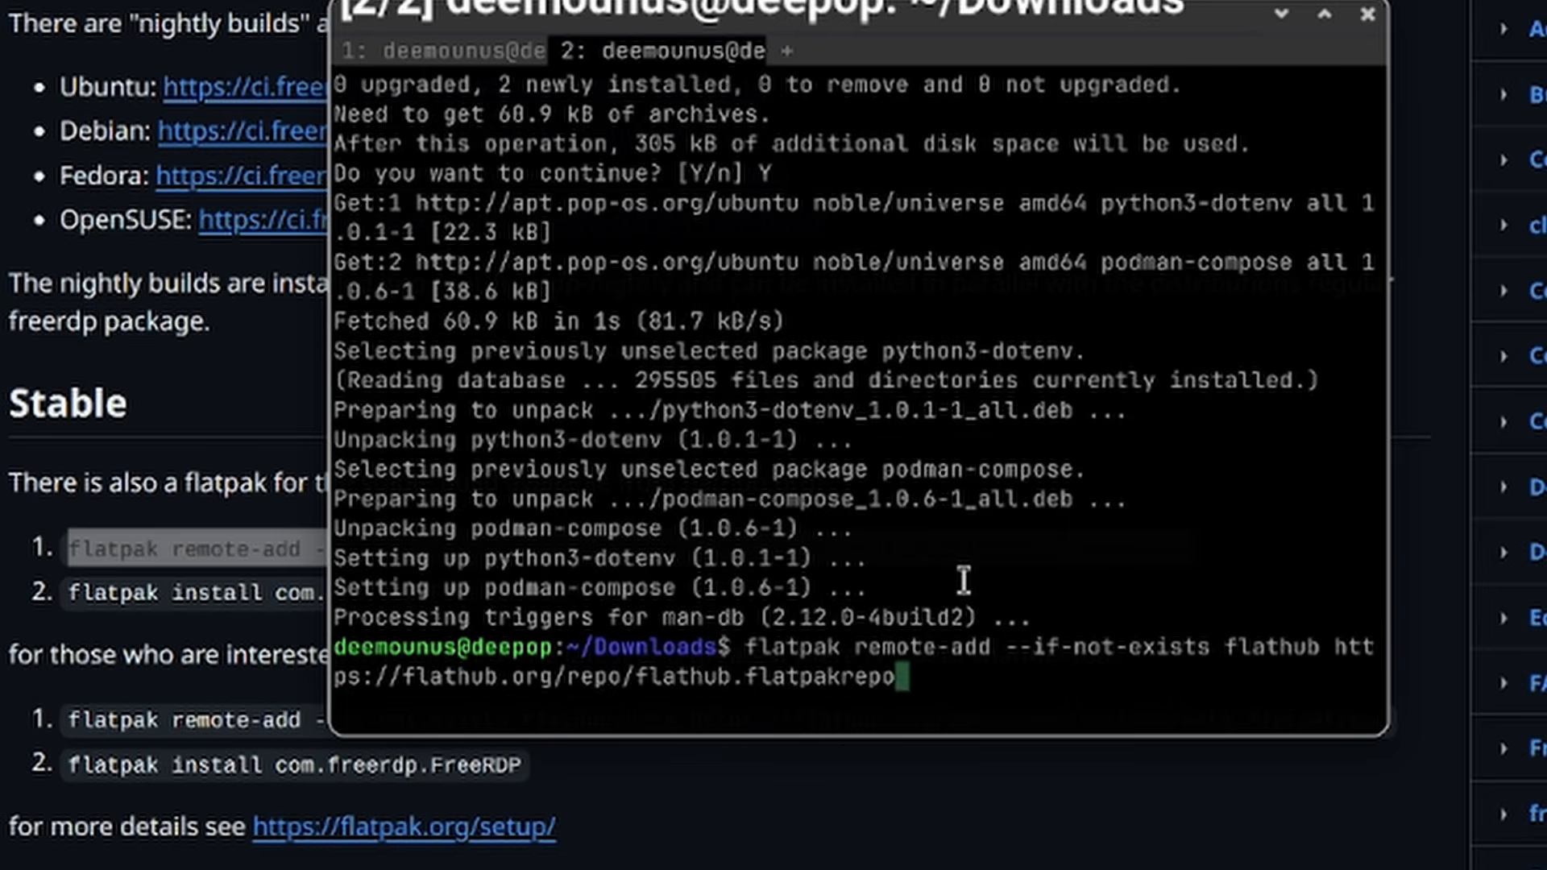
key("Return")
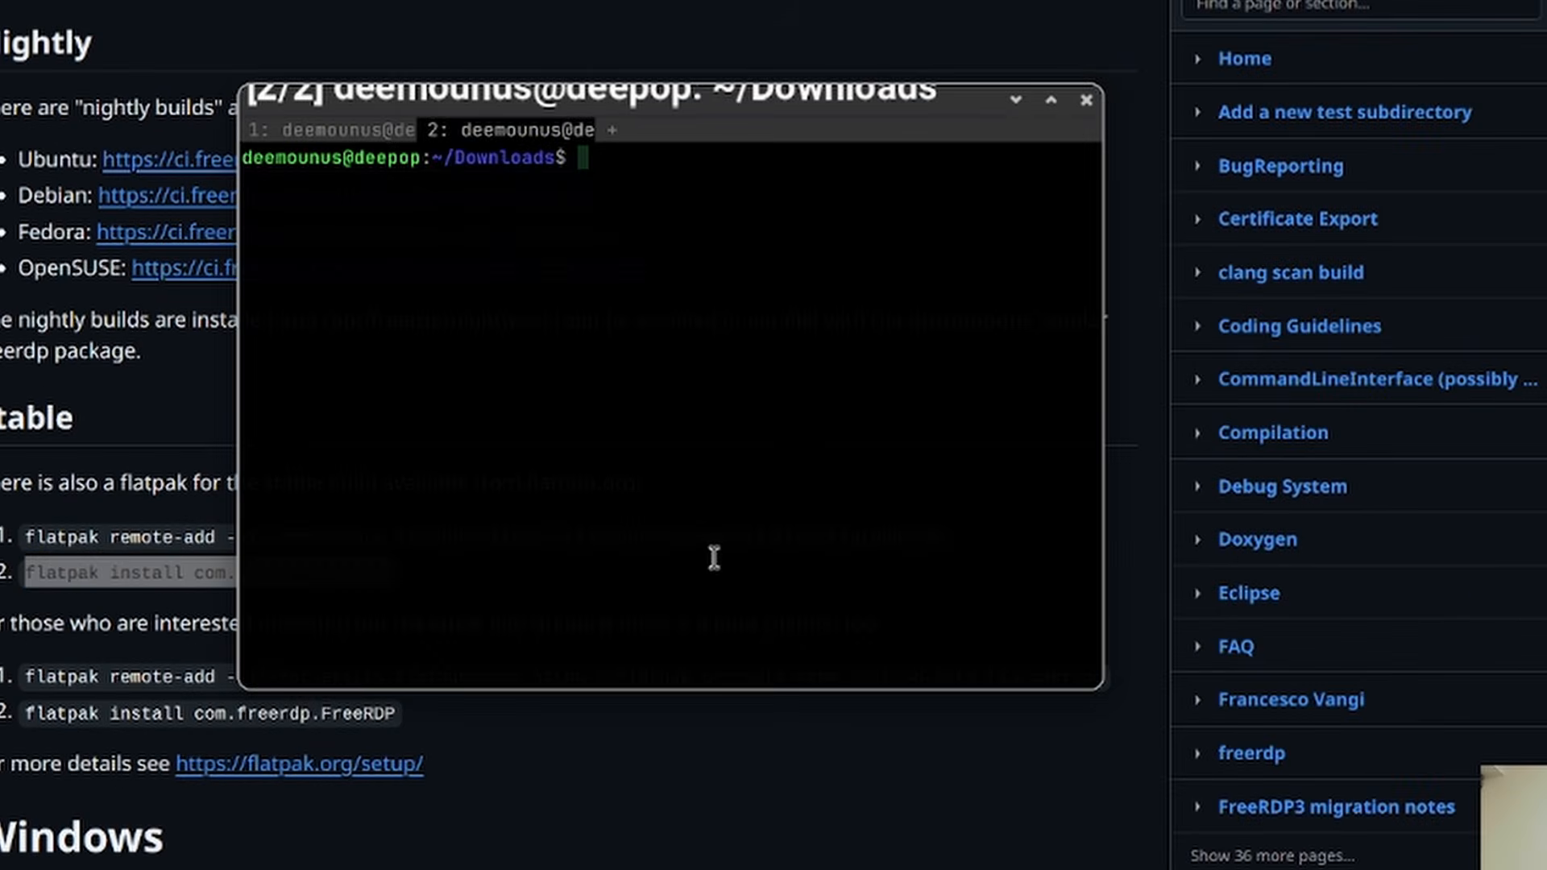
- Run "flatpak install com.freerdp.FreeRDP" in the terminal, choose remote 2, flathub (user), and answer Y to proceed
type("flatpak install com.freerdp.FreeRDP")
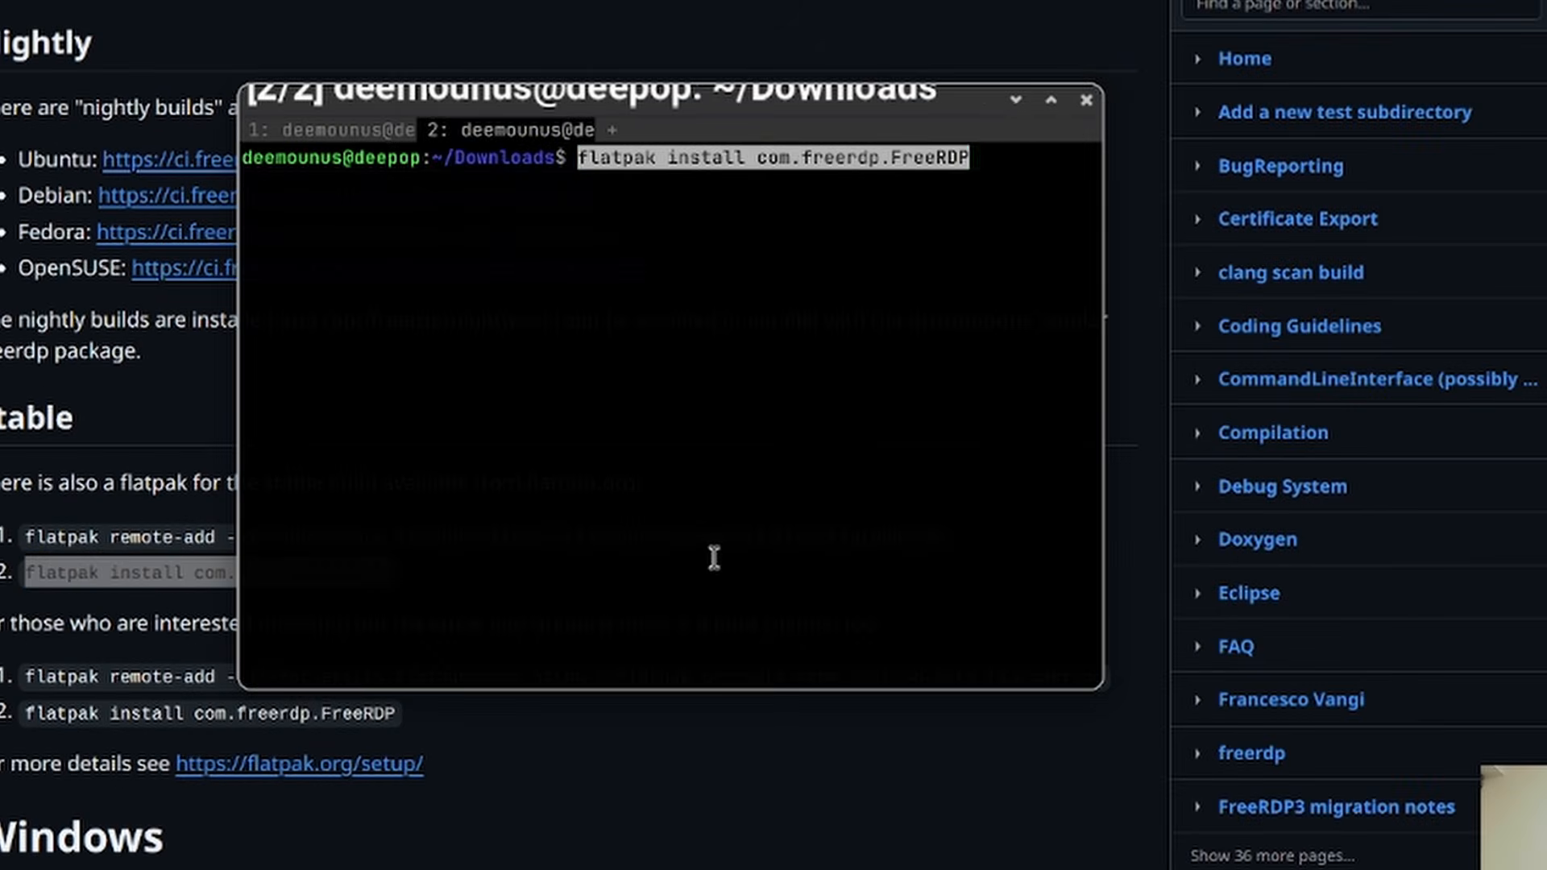
key("Return")
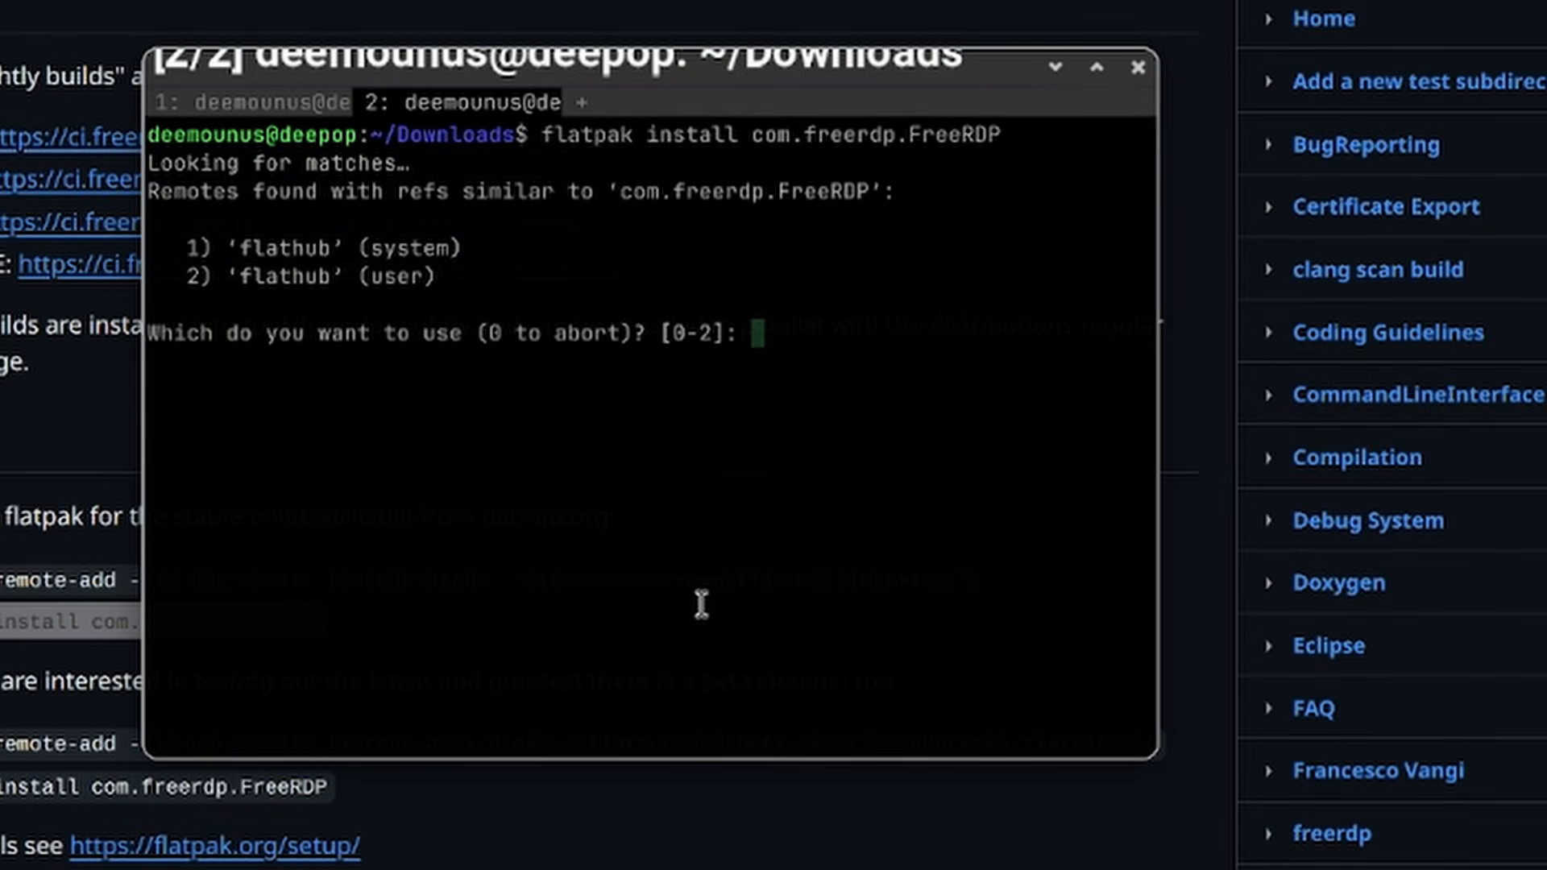
type("2")
key("Return")
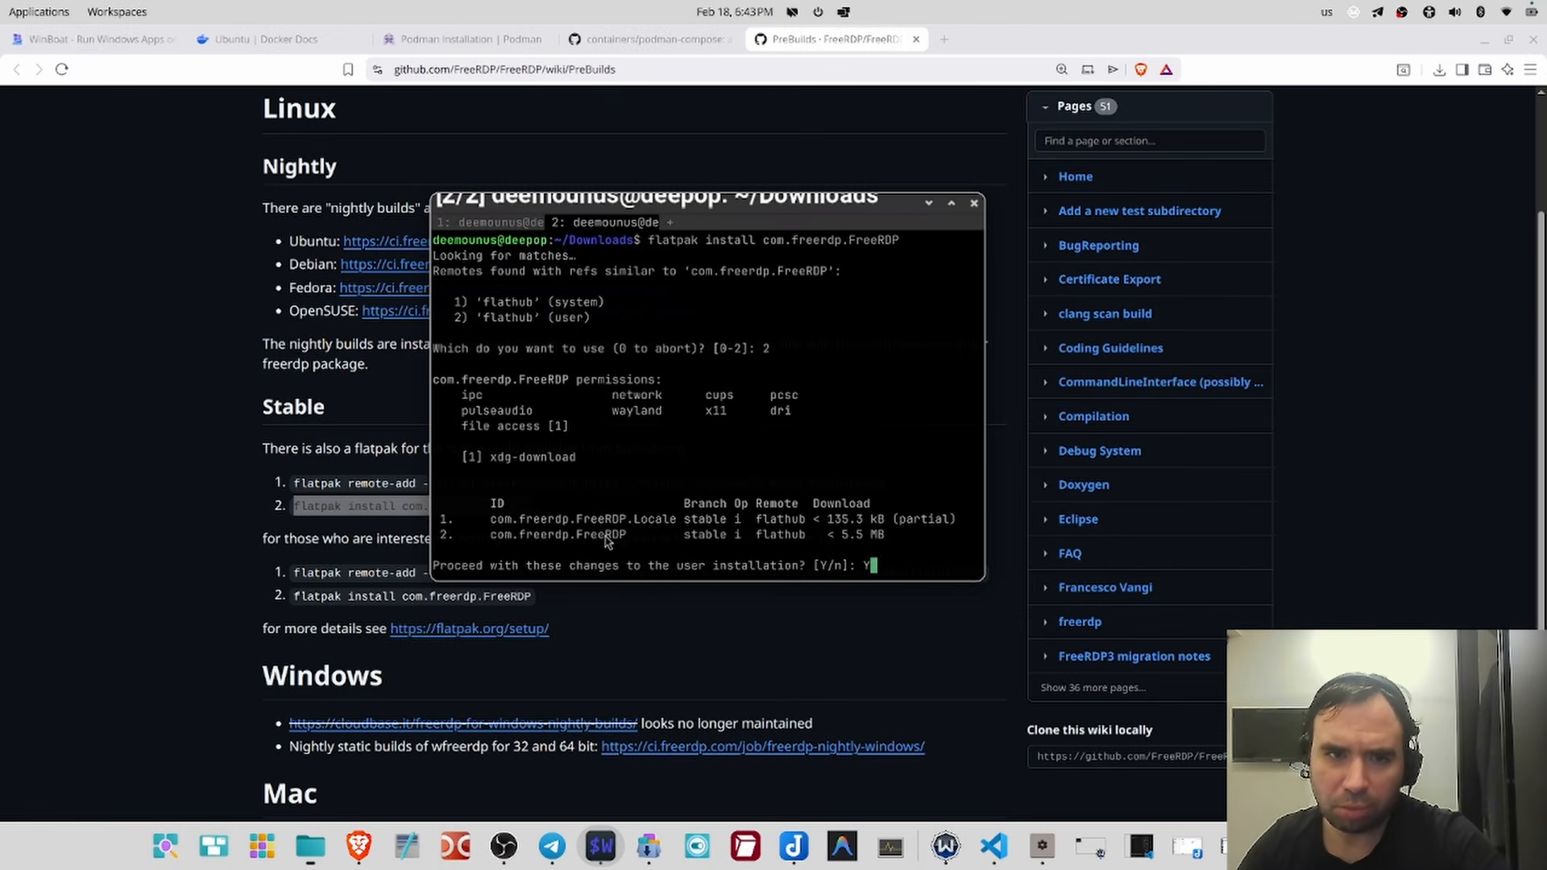
type("Y")
key("Return")
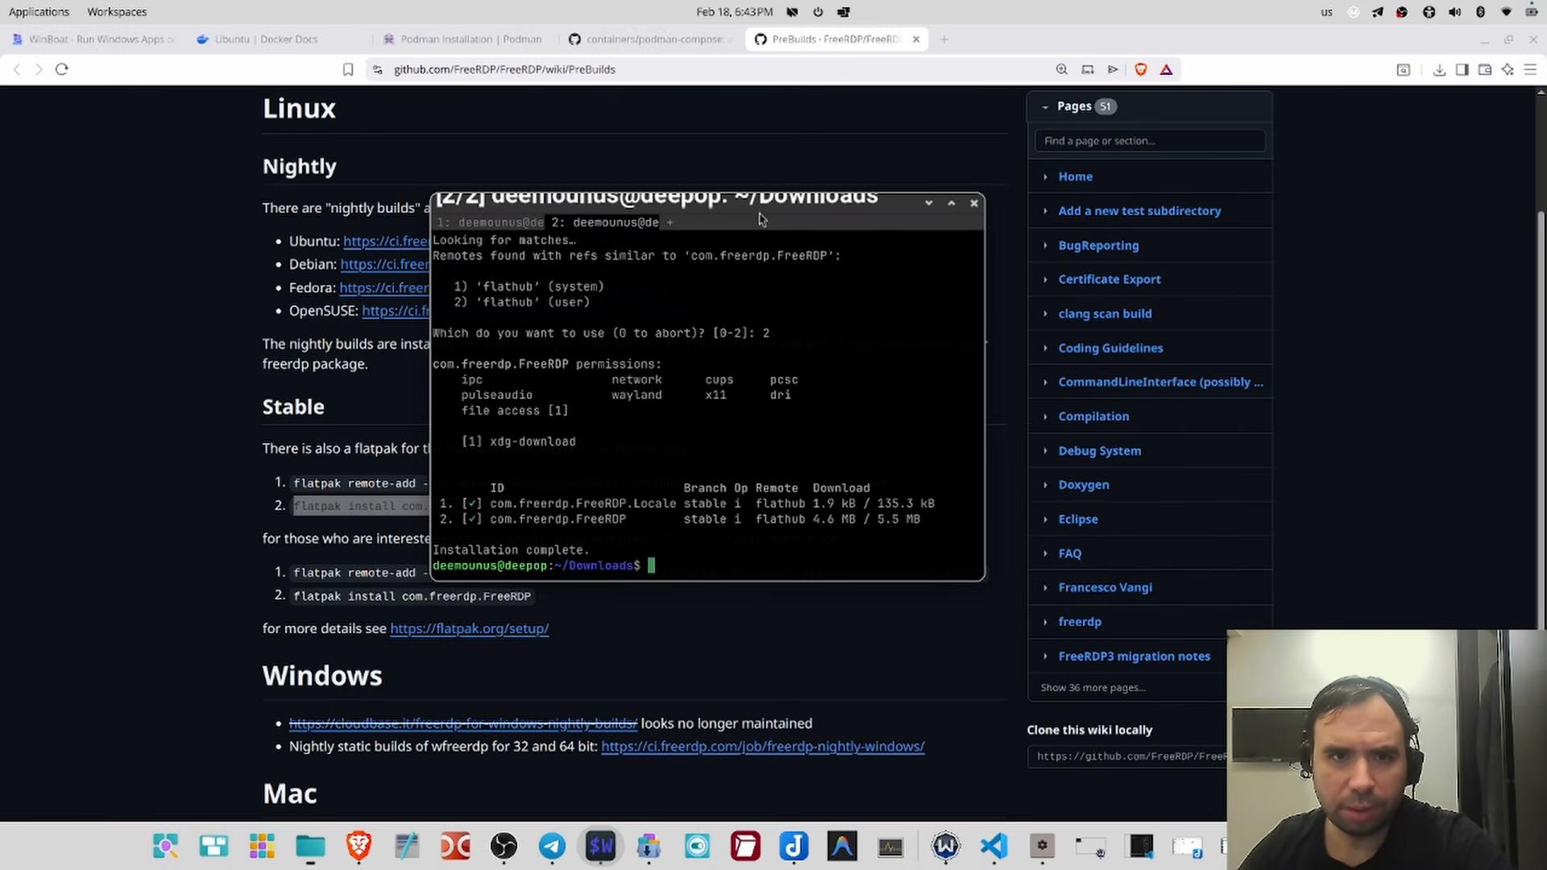
- Switch to WinBoat and recheck the prerequisites by going back to the license agreement and agreeing again
left_click(1042, 846)
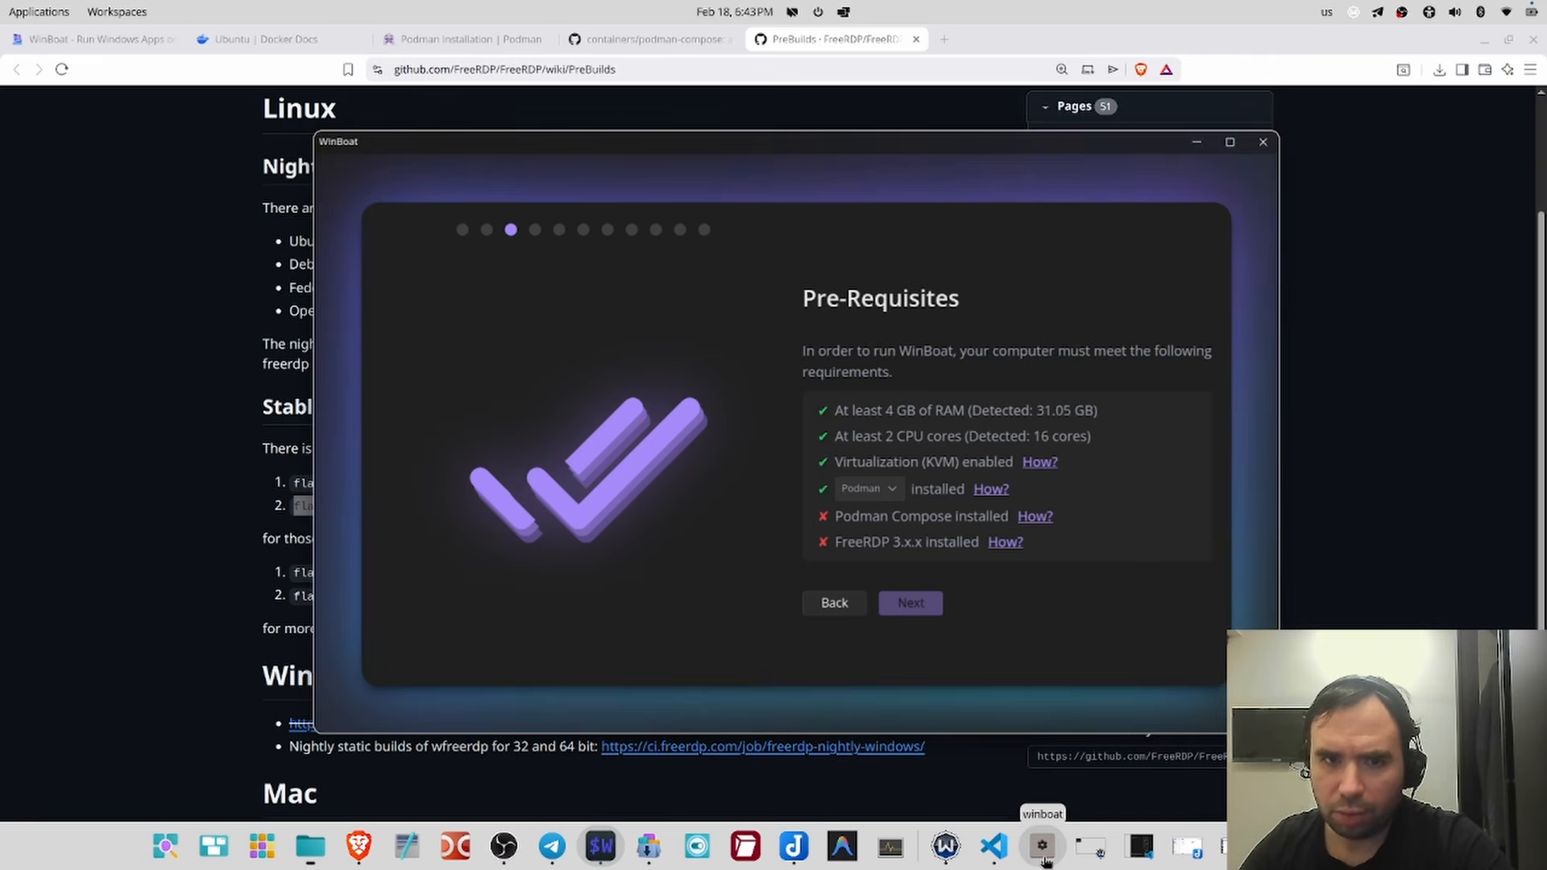
left_click(834, 610)
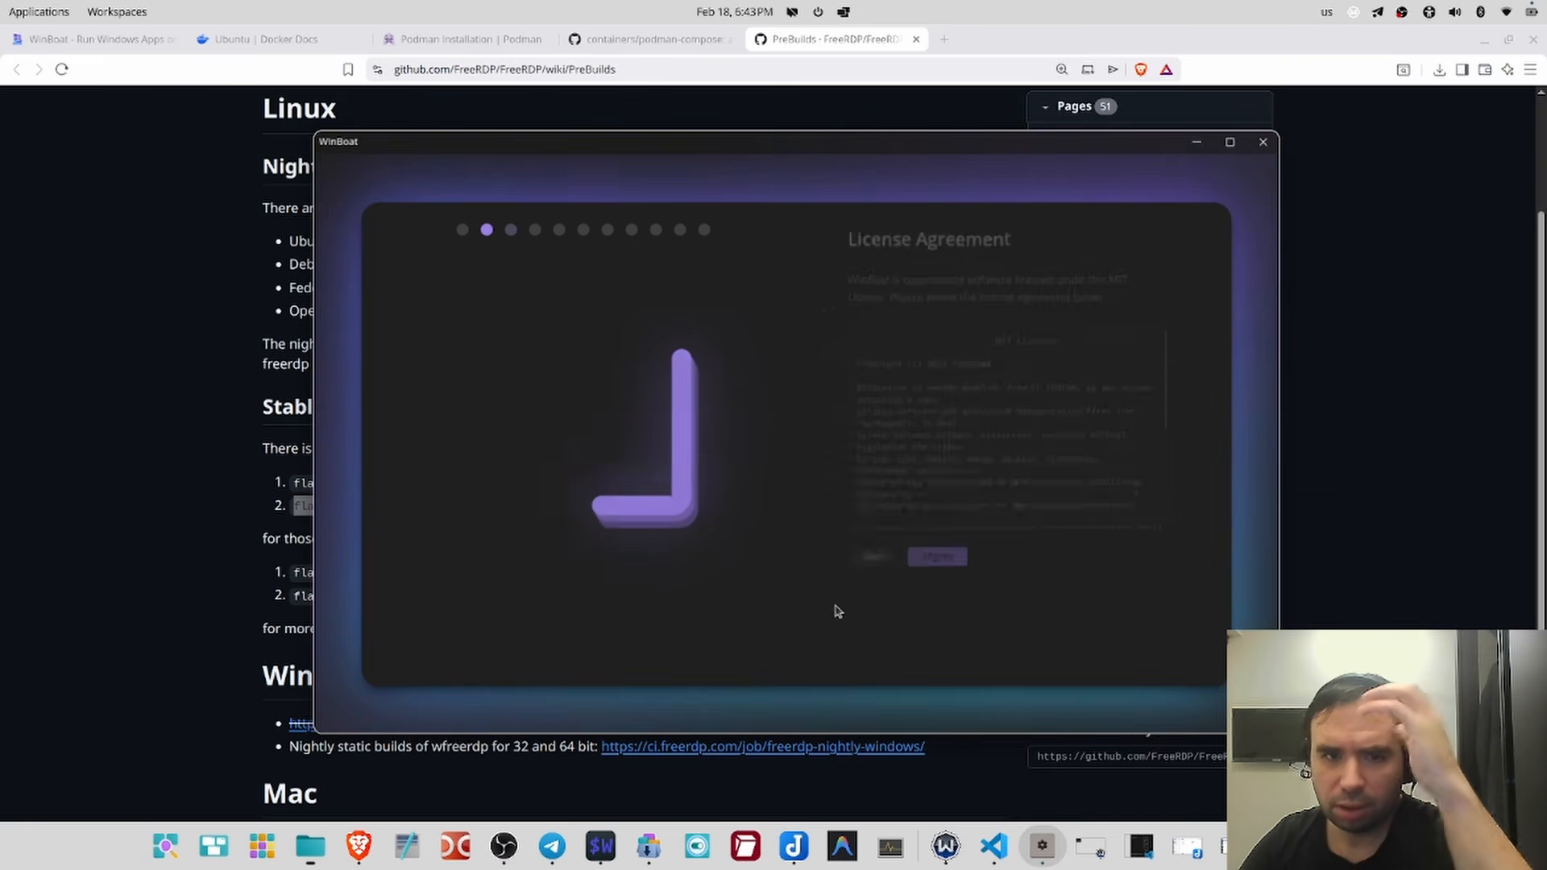
left_click(923, 654)
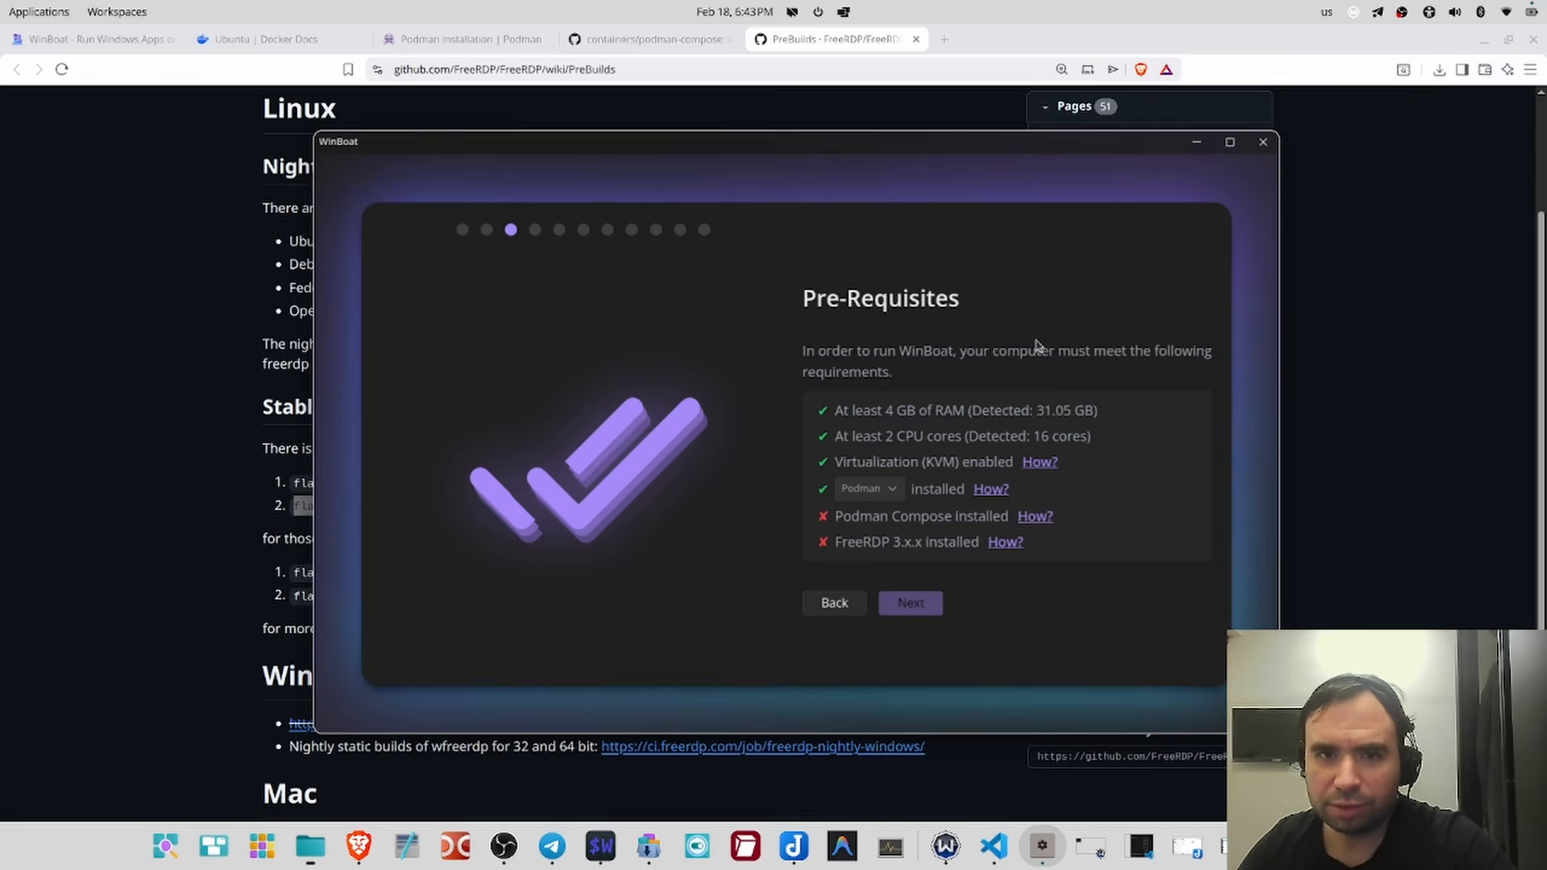
- Close and relaunch WinBoat, get through the welcome and license pages, and select Podman as the container runtime in the prerequisites
left_click(1262, 142)
key("Up")
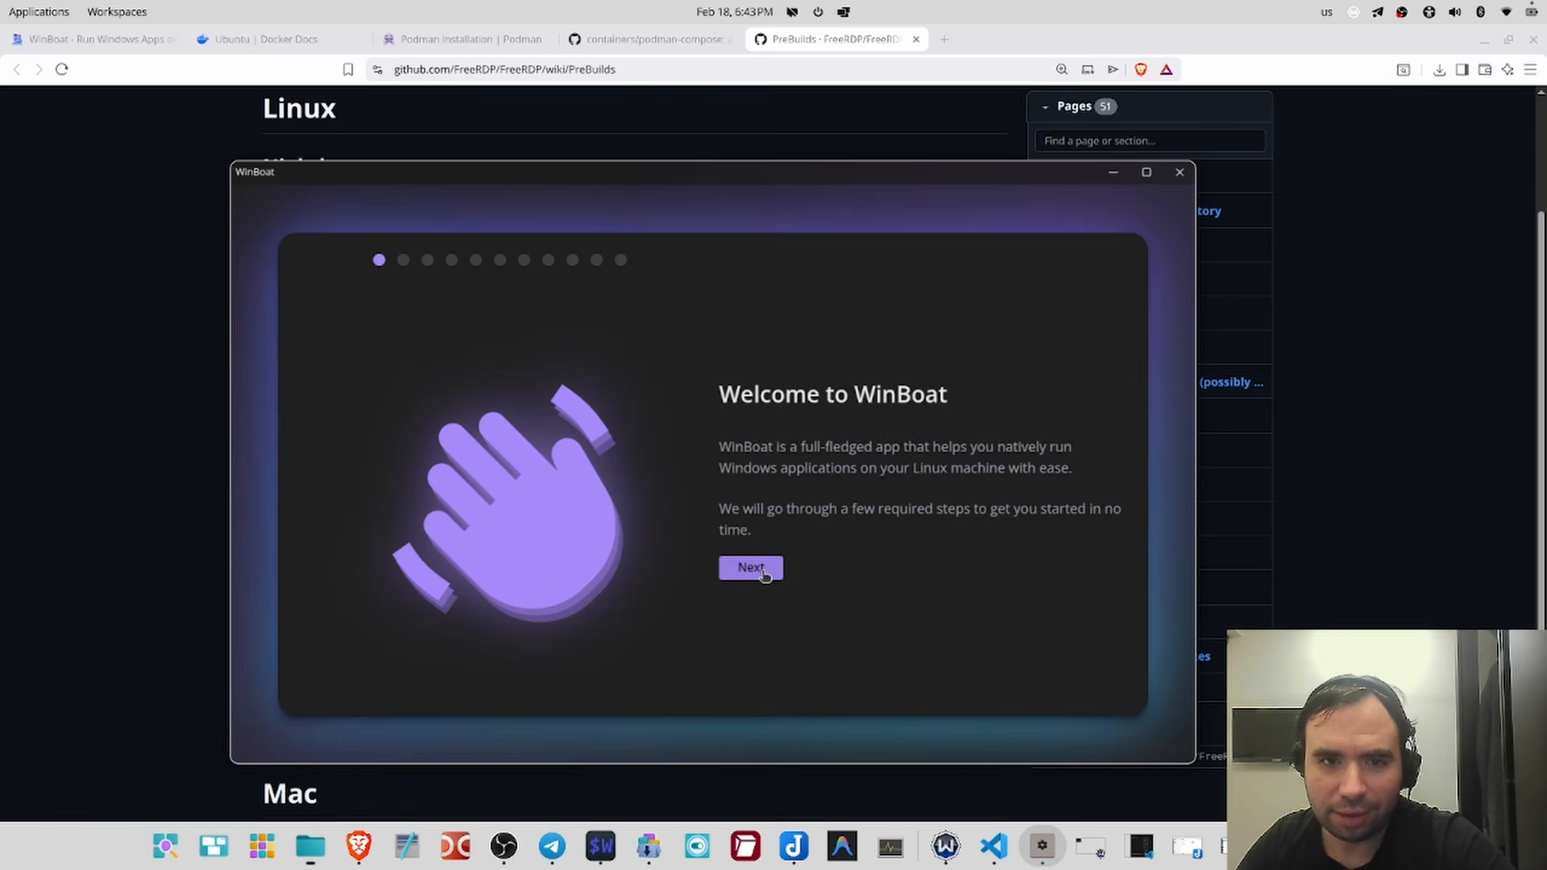
left_click(764, 570)
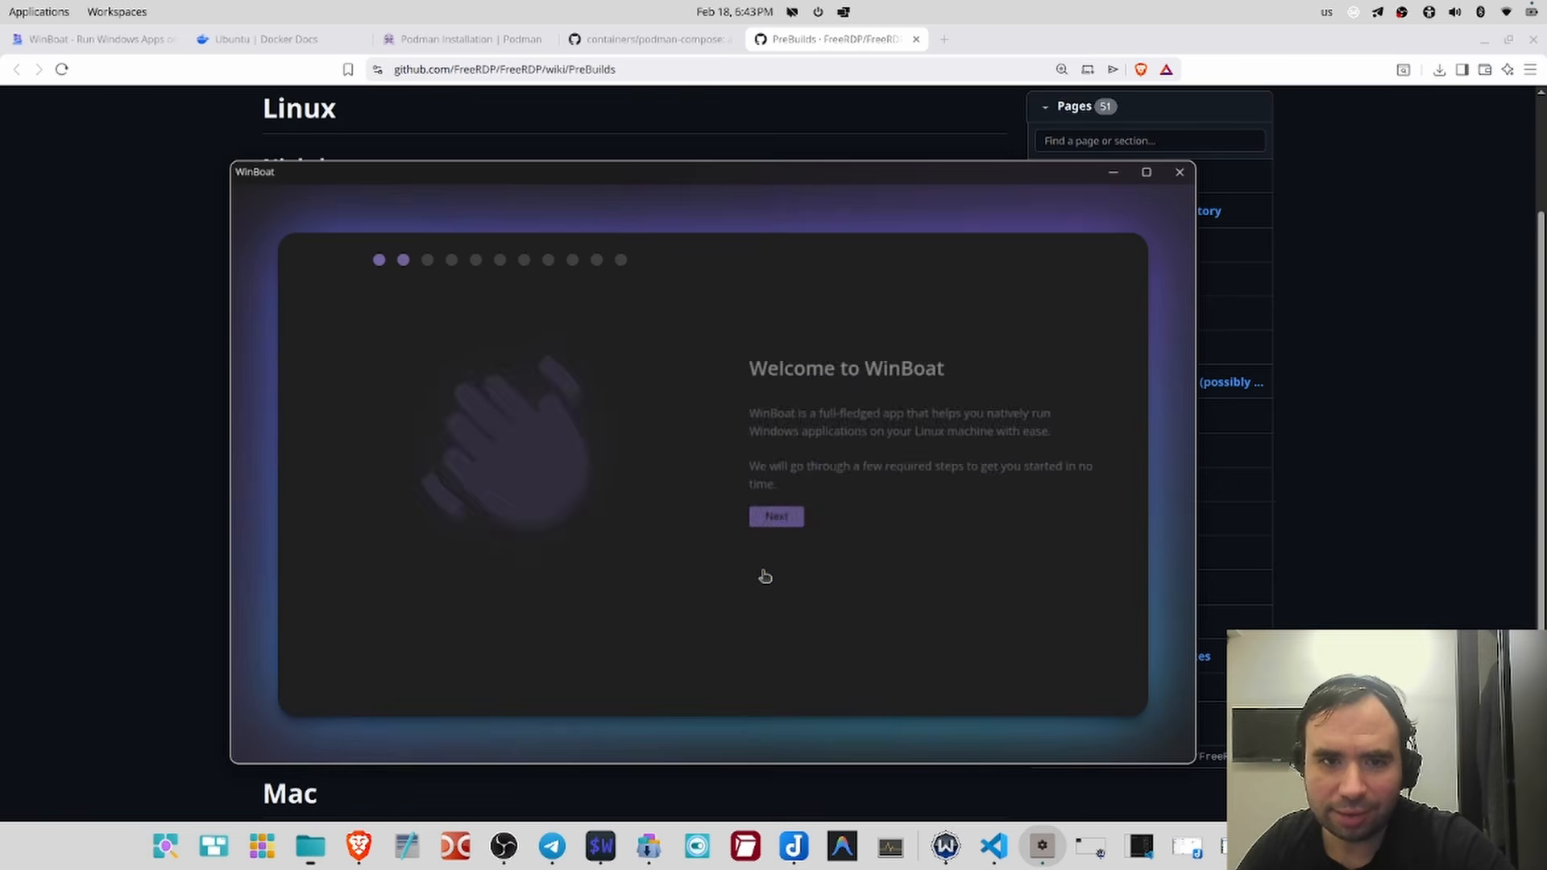
left_click(837, 665)
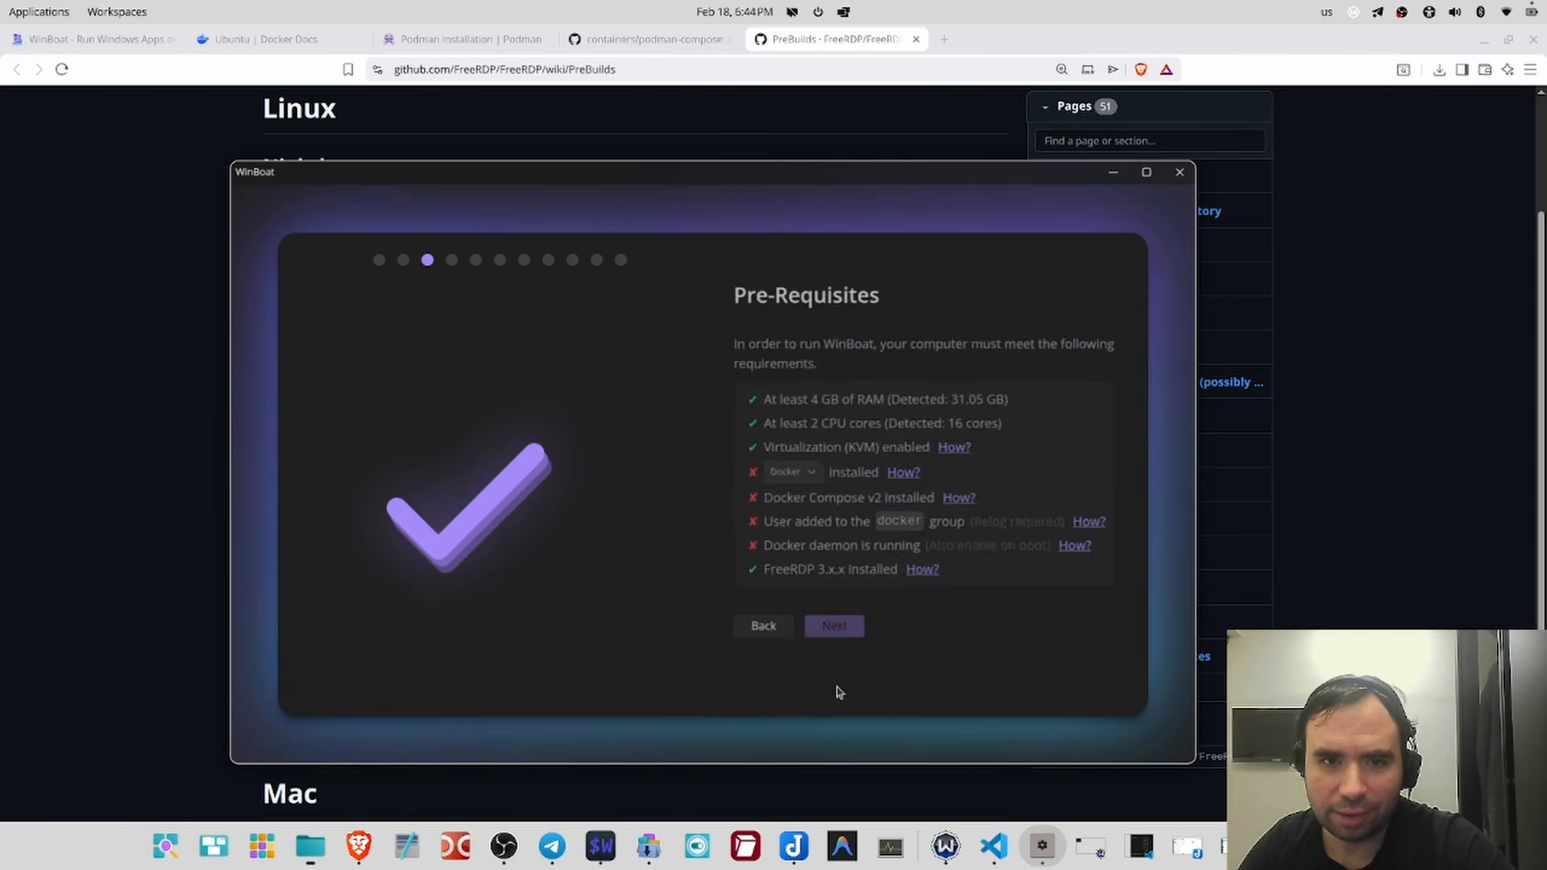
left_click(777, 494)
left_click(778, 519)
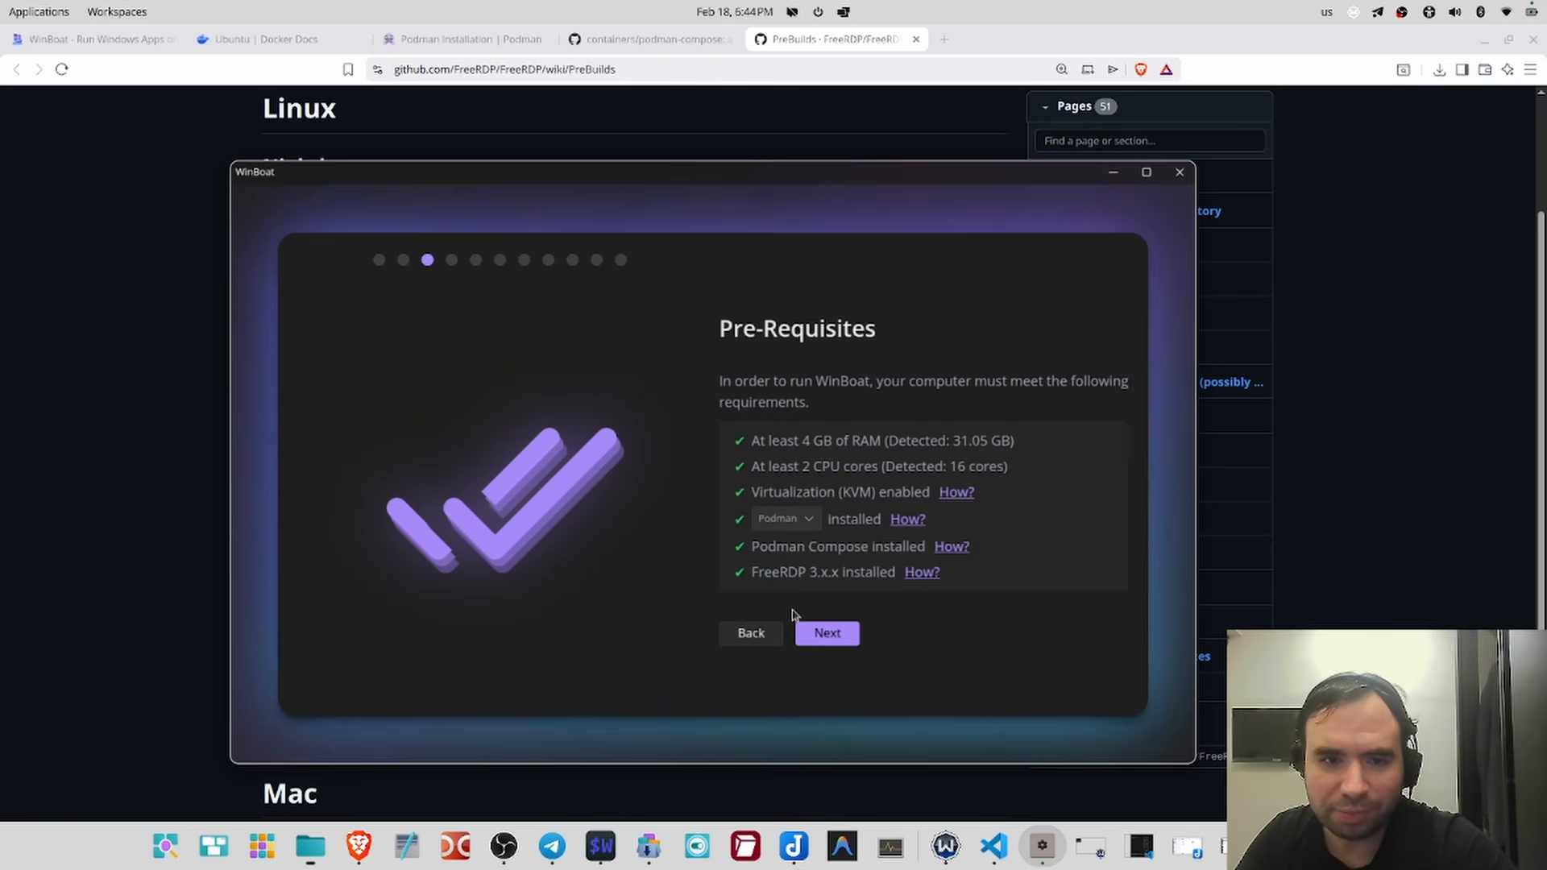
- Proceed past the prerequisites and accept the default winboat folder in the home directory as the install location
left_click(828, 632)
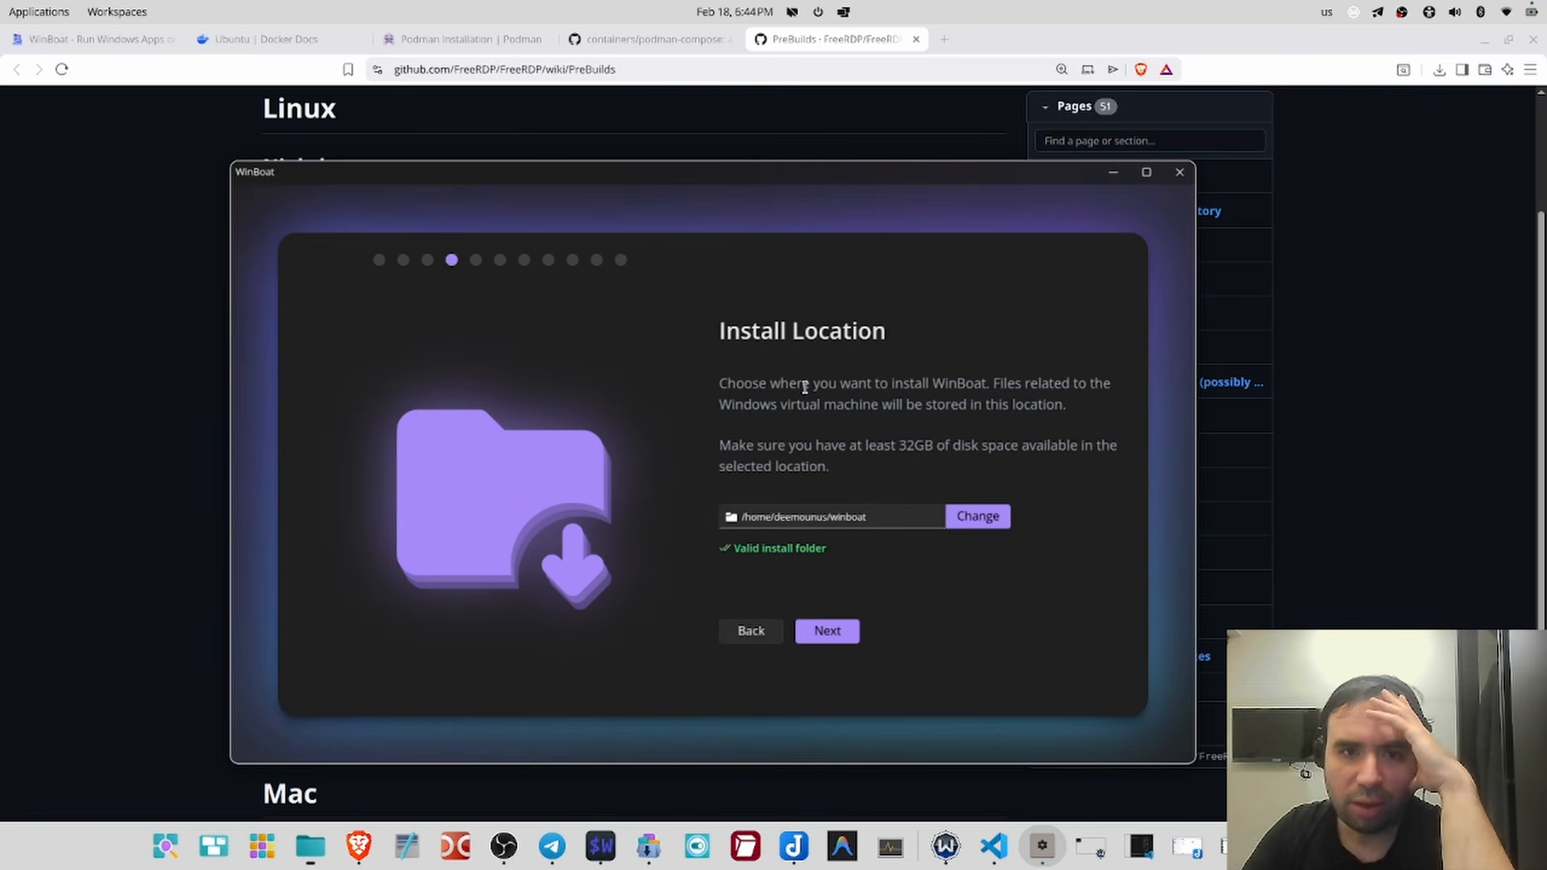
left_click_drag(780, 387, 870, 421)
left_click(871, 421)
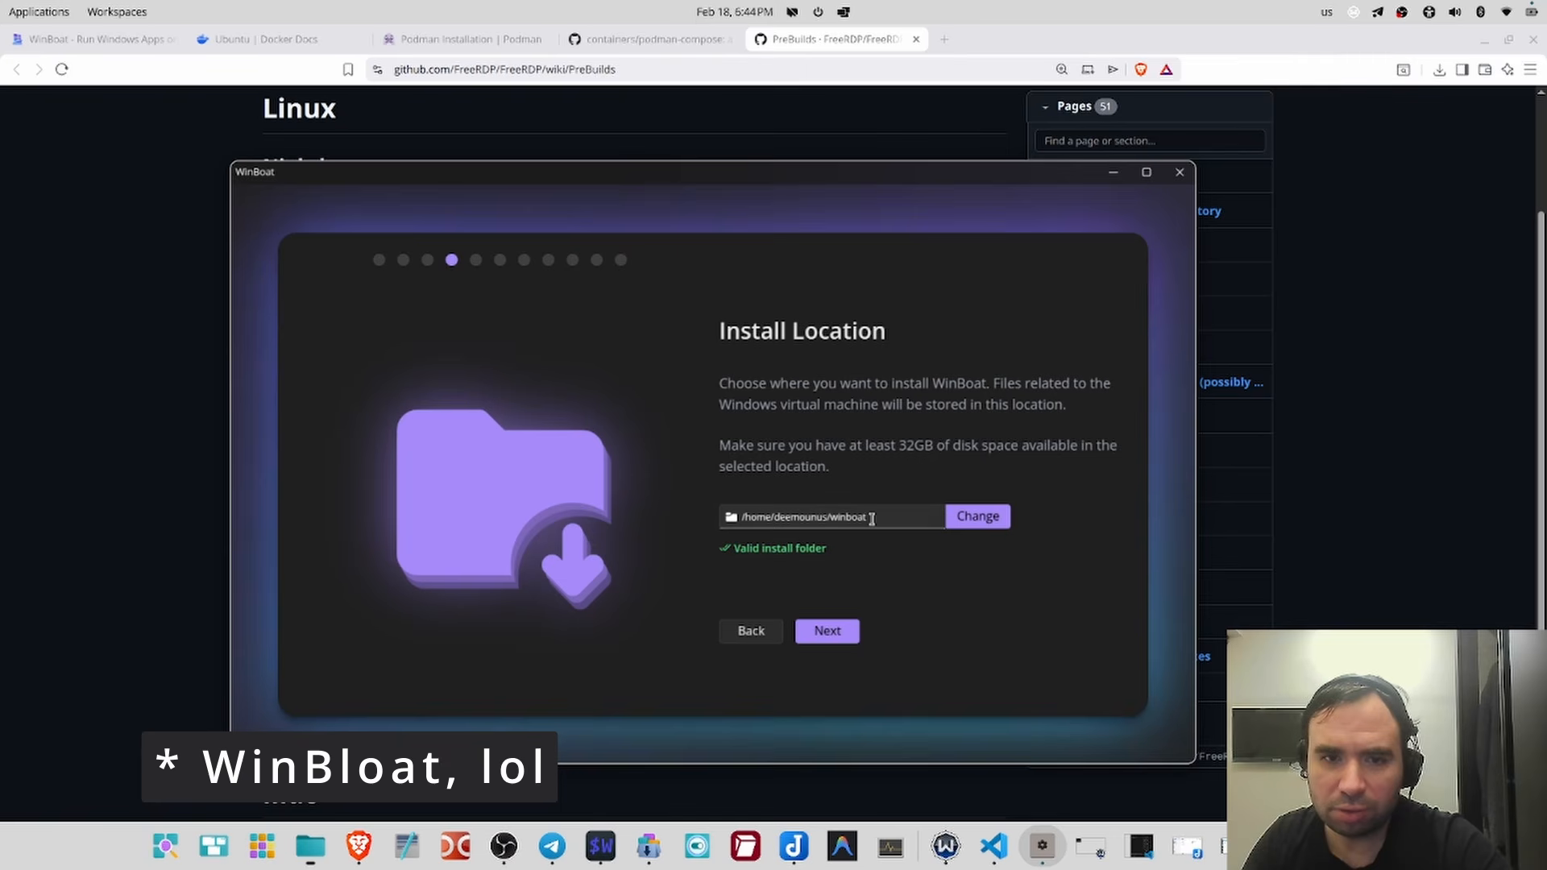
left_click(827, 631)
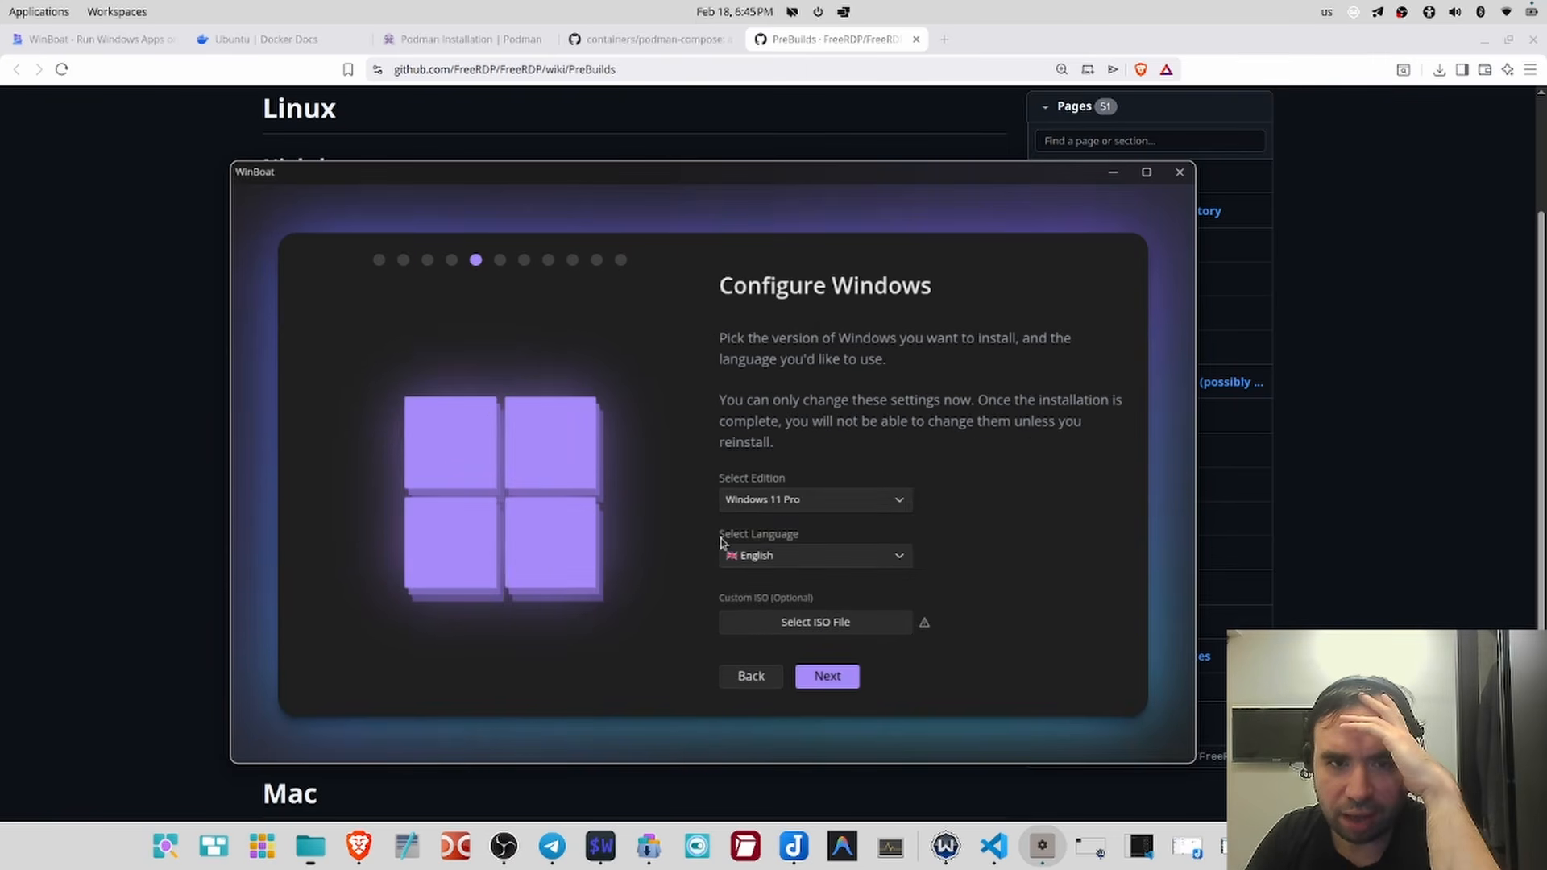
- Configure Windows with English as the language and Windows 10 Pro as the edition, and continue to the user configuration
left_click(757, 557)
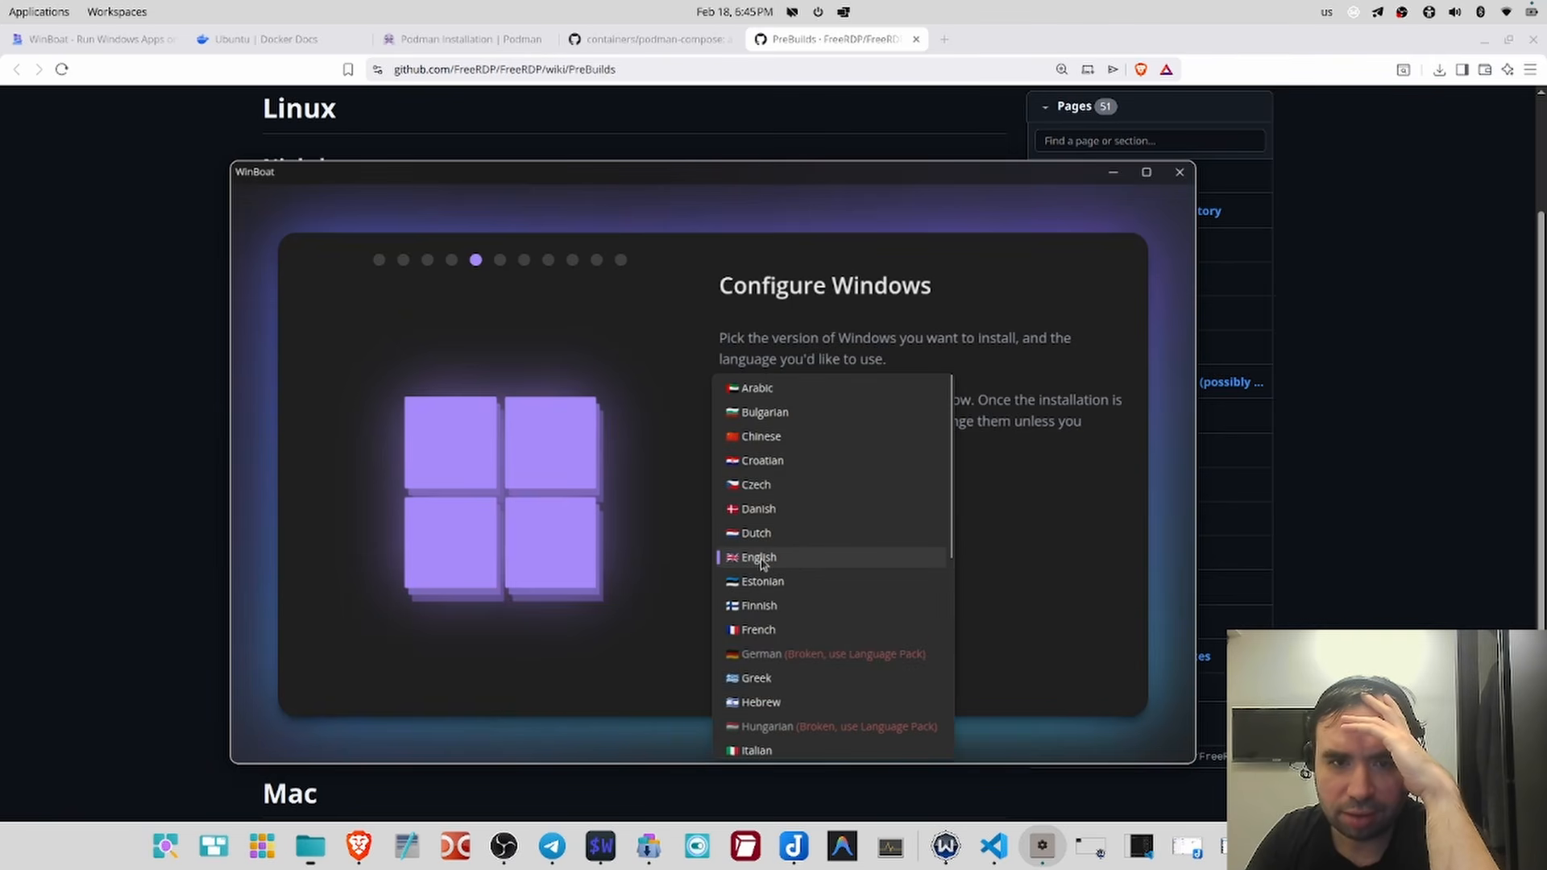
scroll(763, 567, "down", 3)
scroll(767, 565, "up", 1)
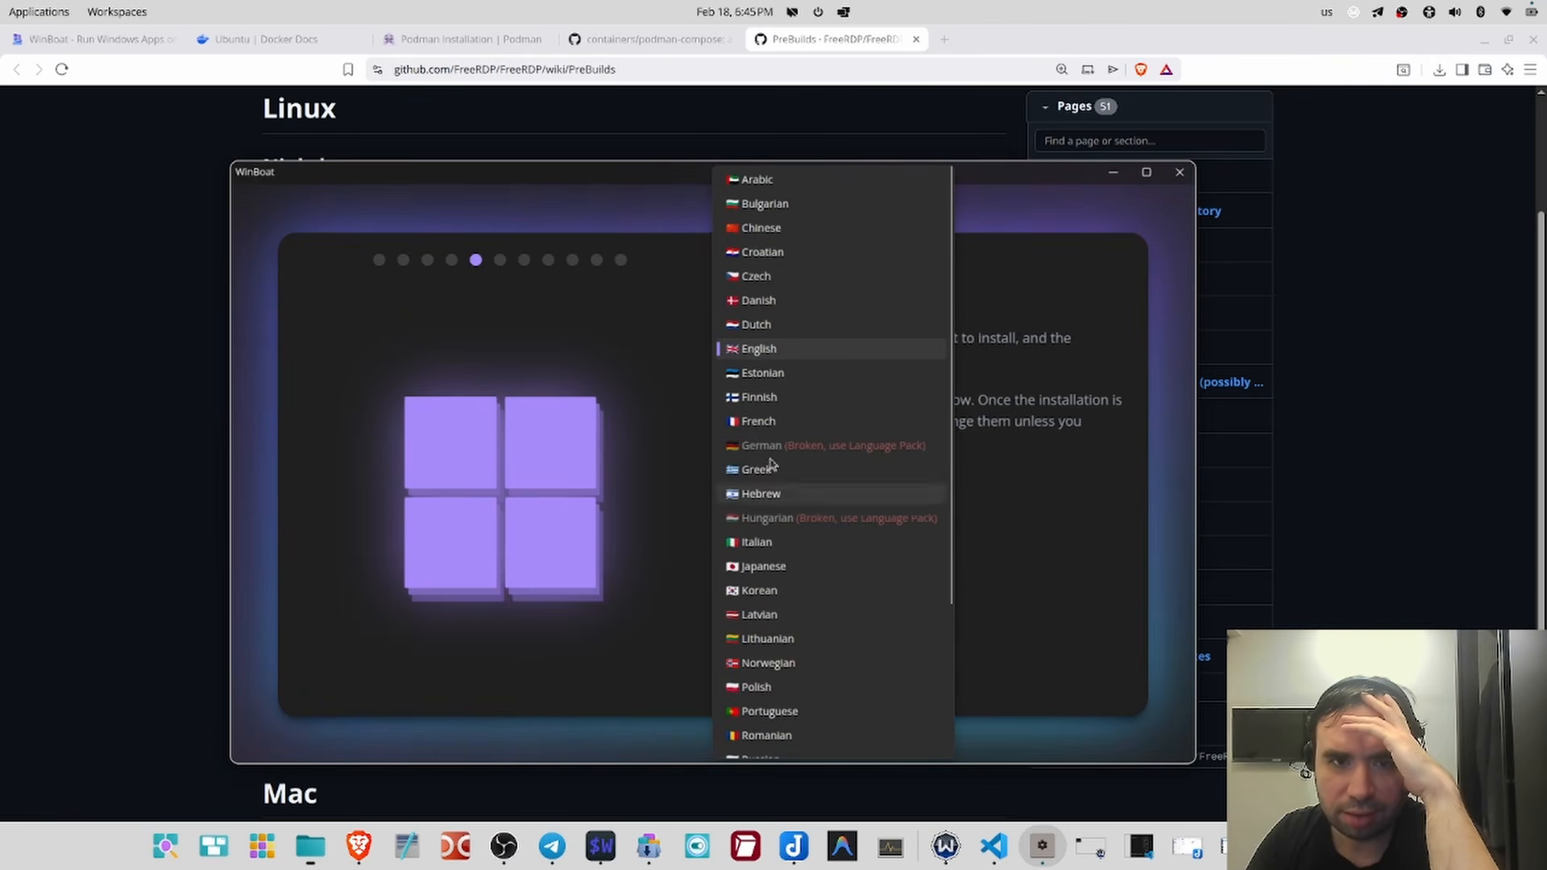
left_click(757, 355)
left_click(829, 502)
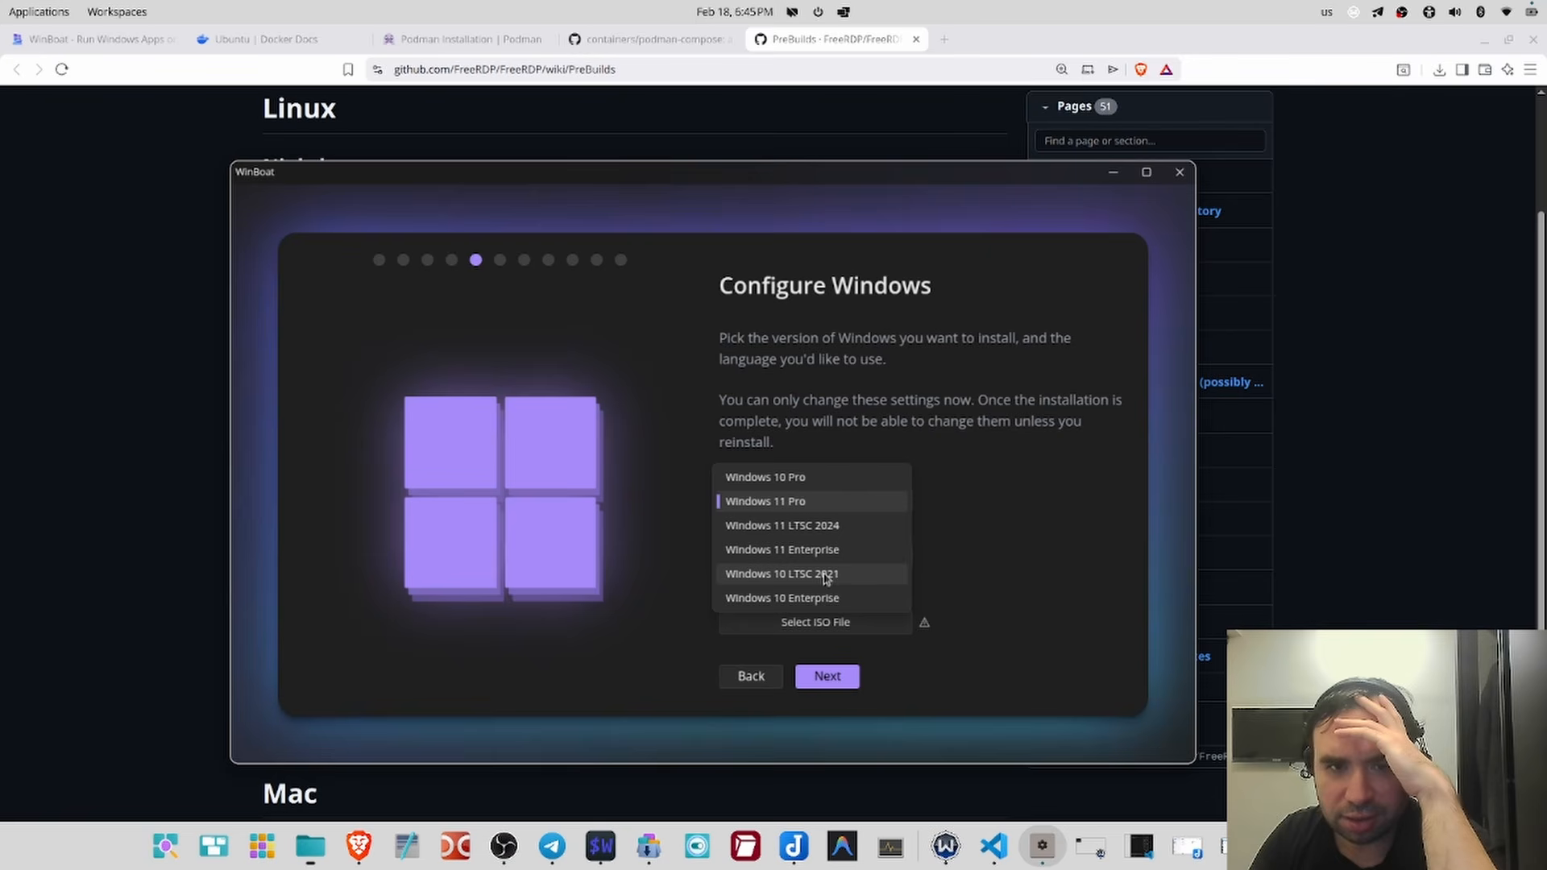
left_click(819, 483)
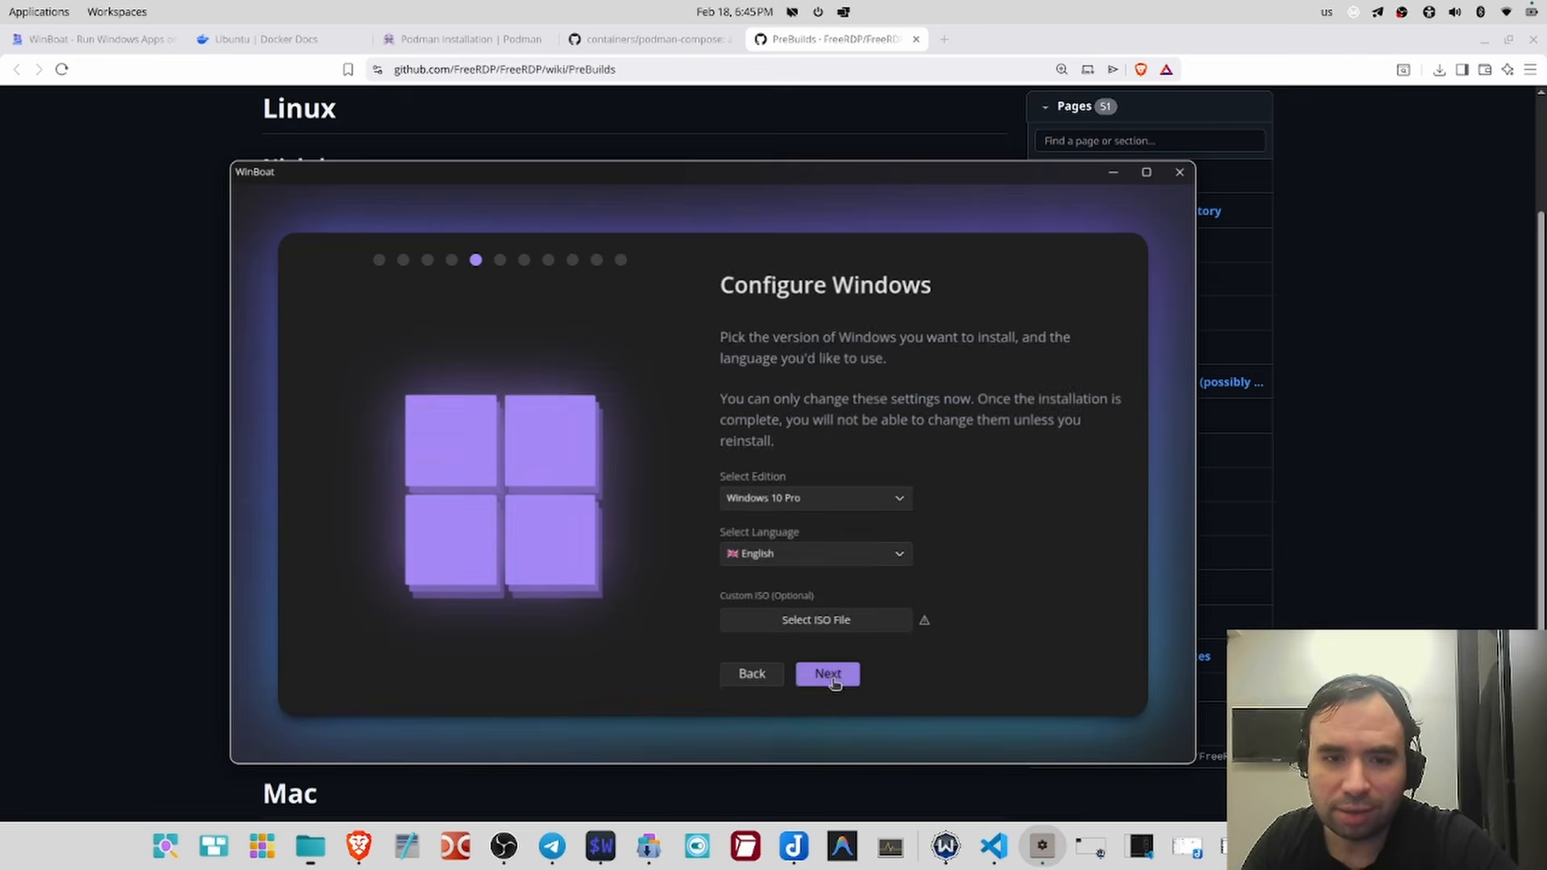
left_click(830, 677)
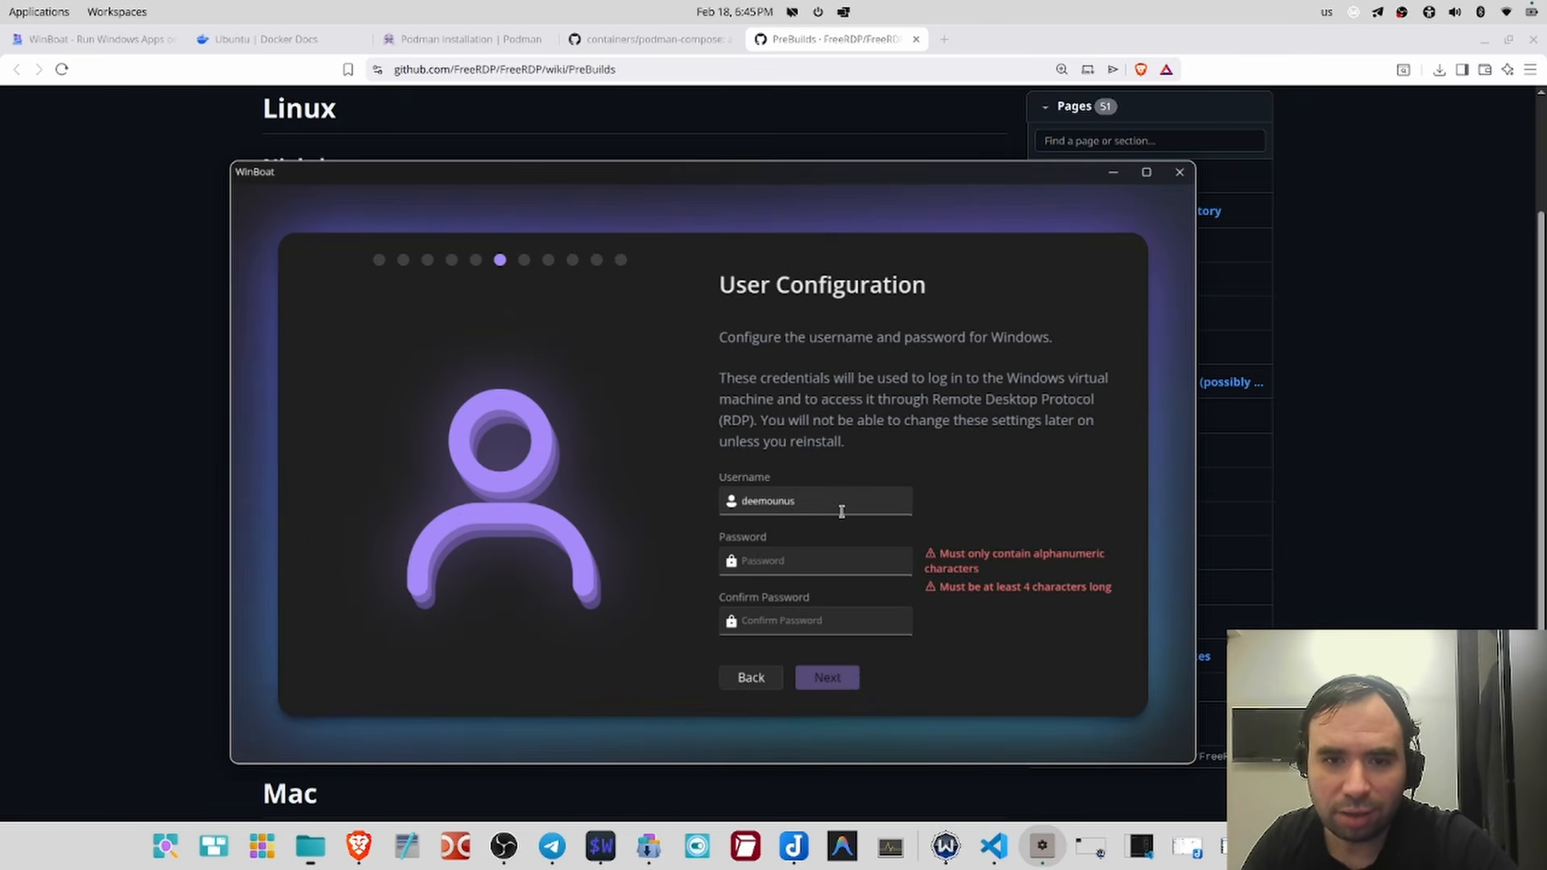
- Enter and confirm the Windows account password in the user configuration and continue to the hardware settings
left_click(834, 569)
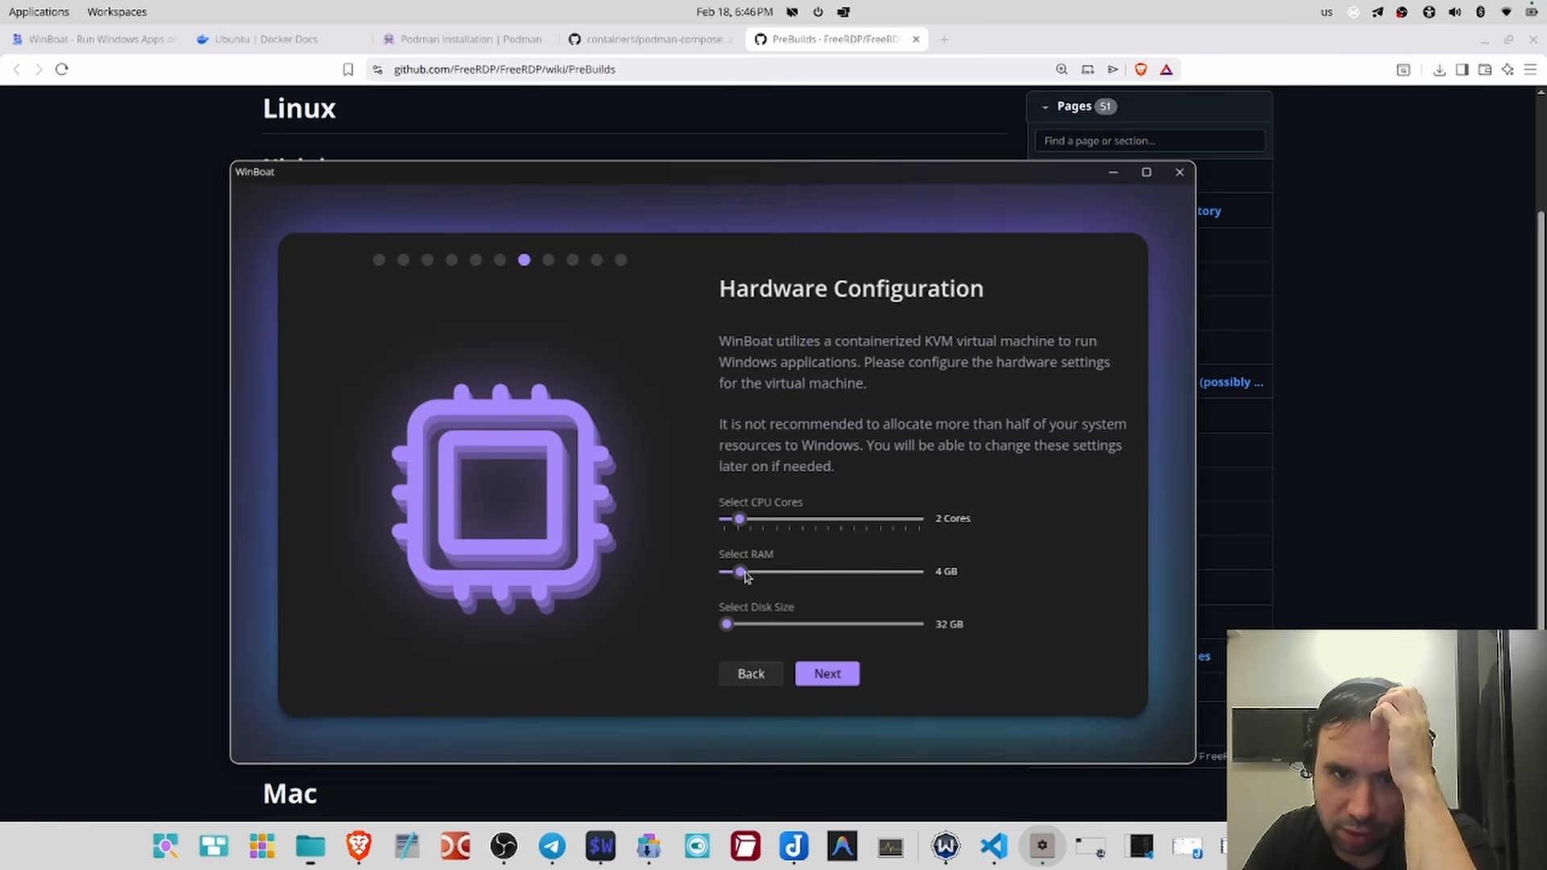
- Set the virtual machine's RAM to 6 GB and its disk size to 56 GB, and continue to home folder sharing
left_click_drag(742, 571, 753, 572)
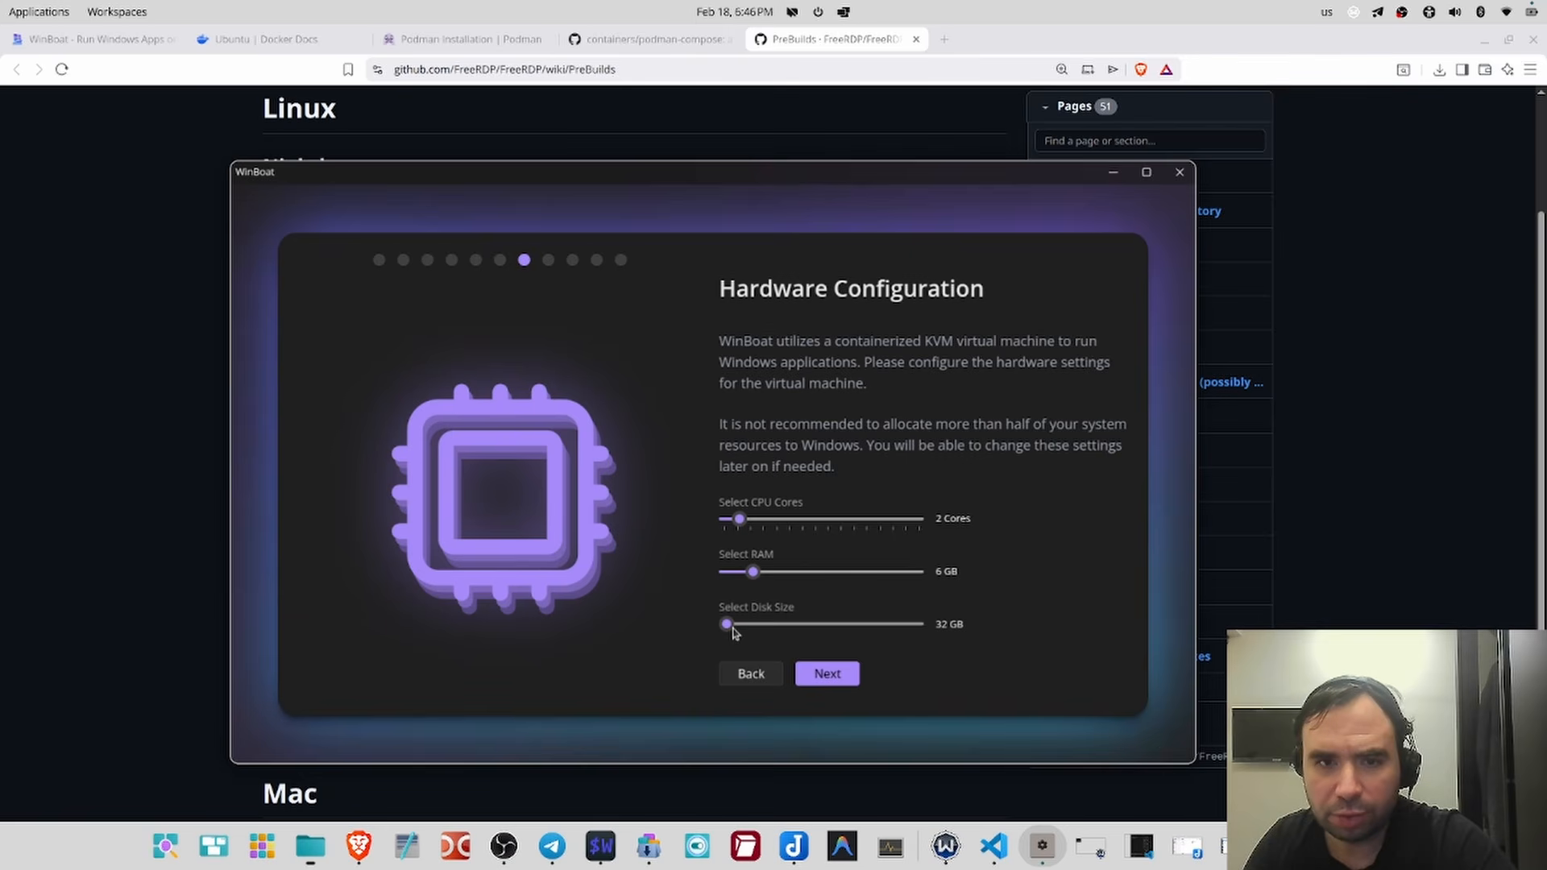
left_click_drag(731, 626, 736, 625)
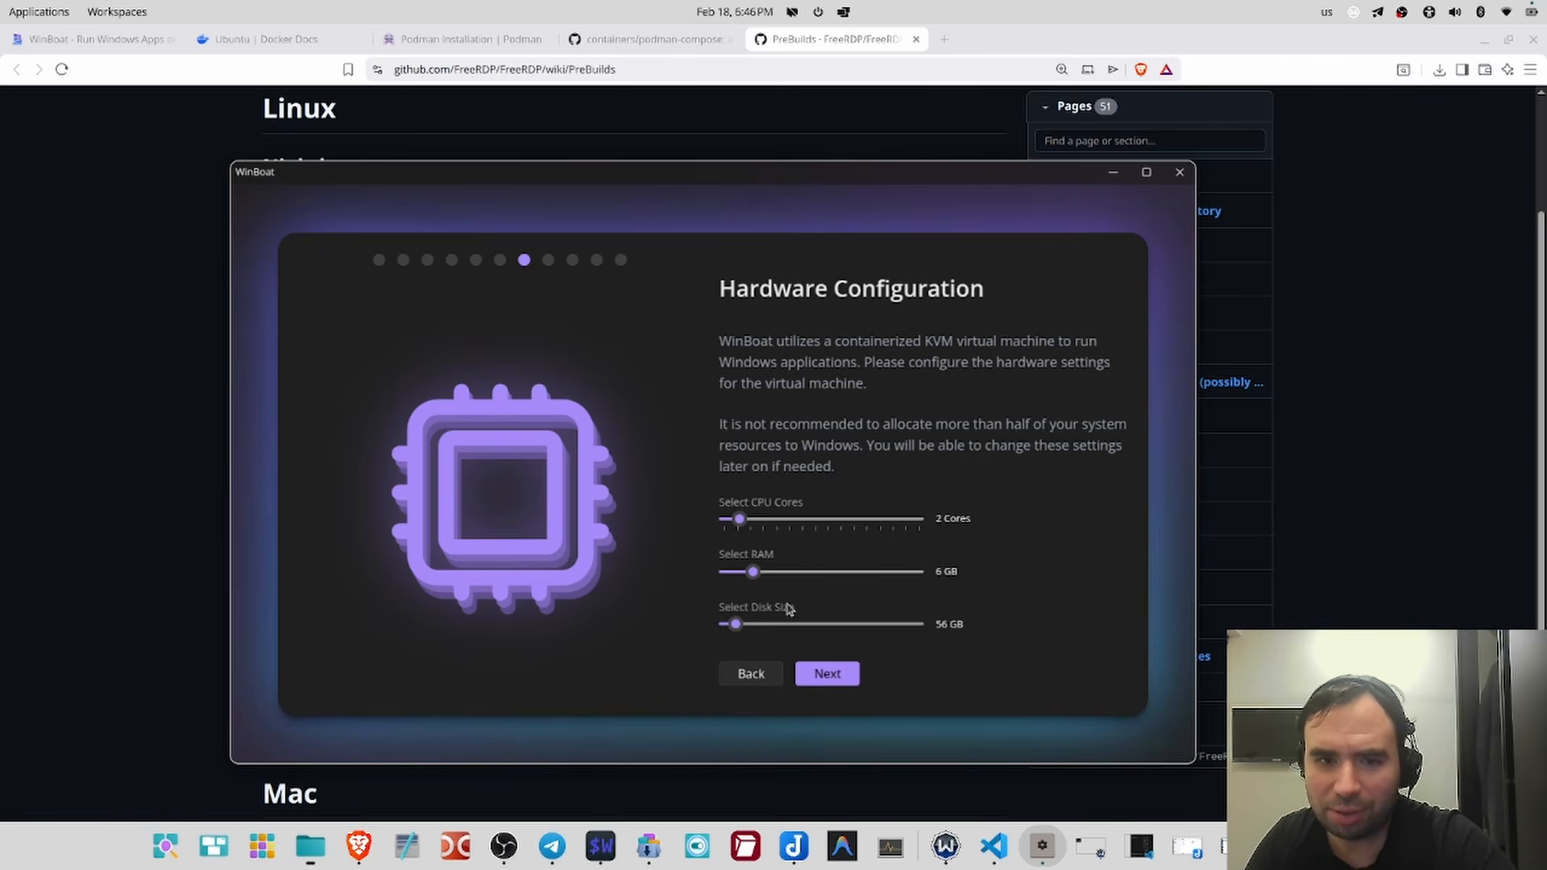
left_click_drag(739, 630, 738, 626)
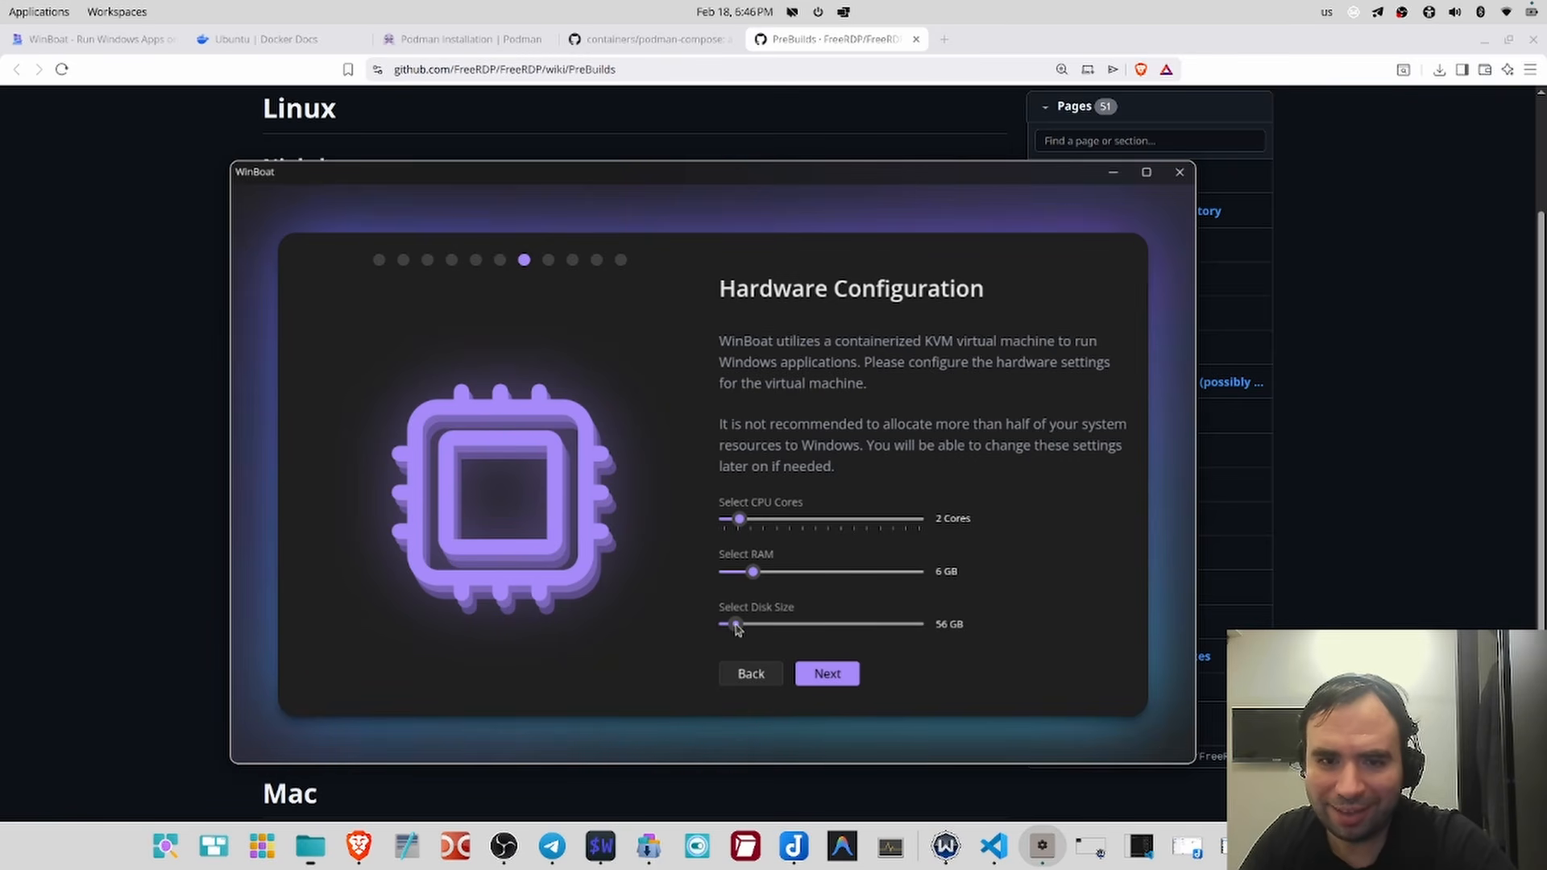
left_click_drag(737, 629, 739, 629)
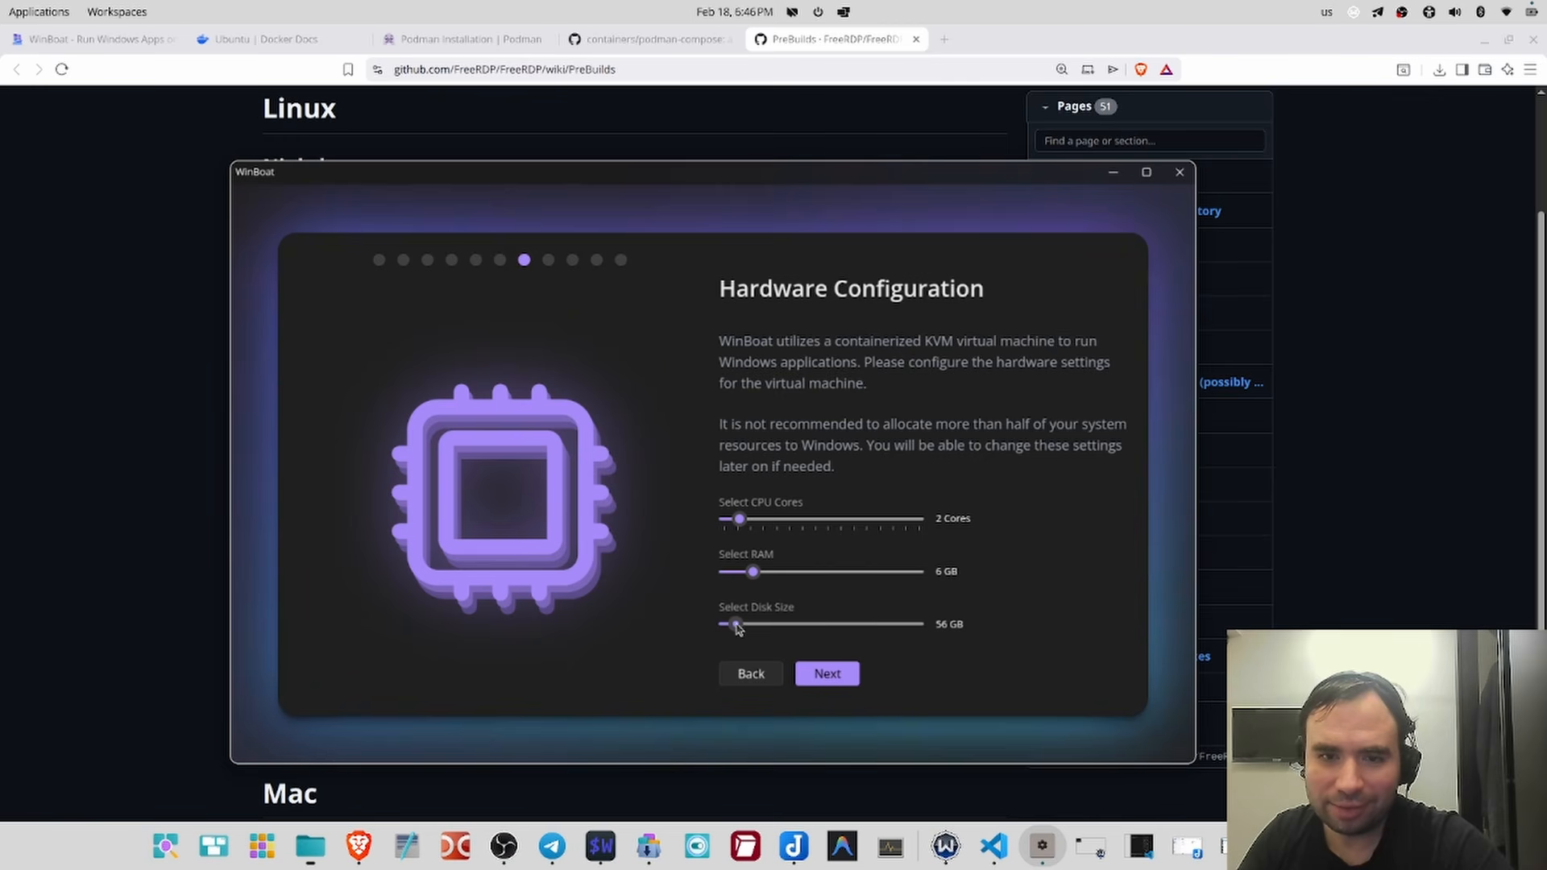
left_click(826, 673)
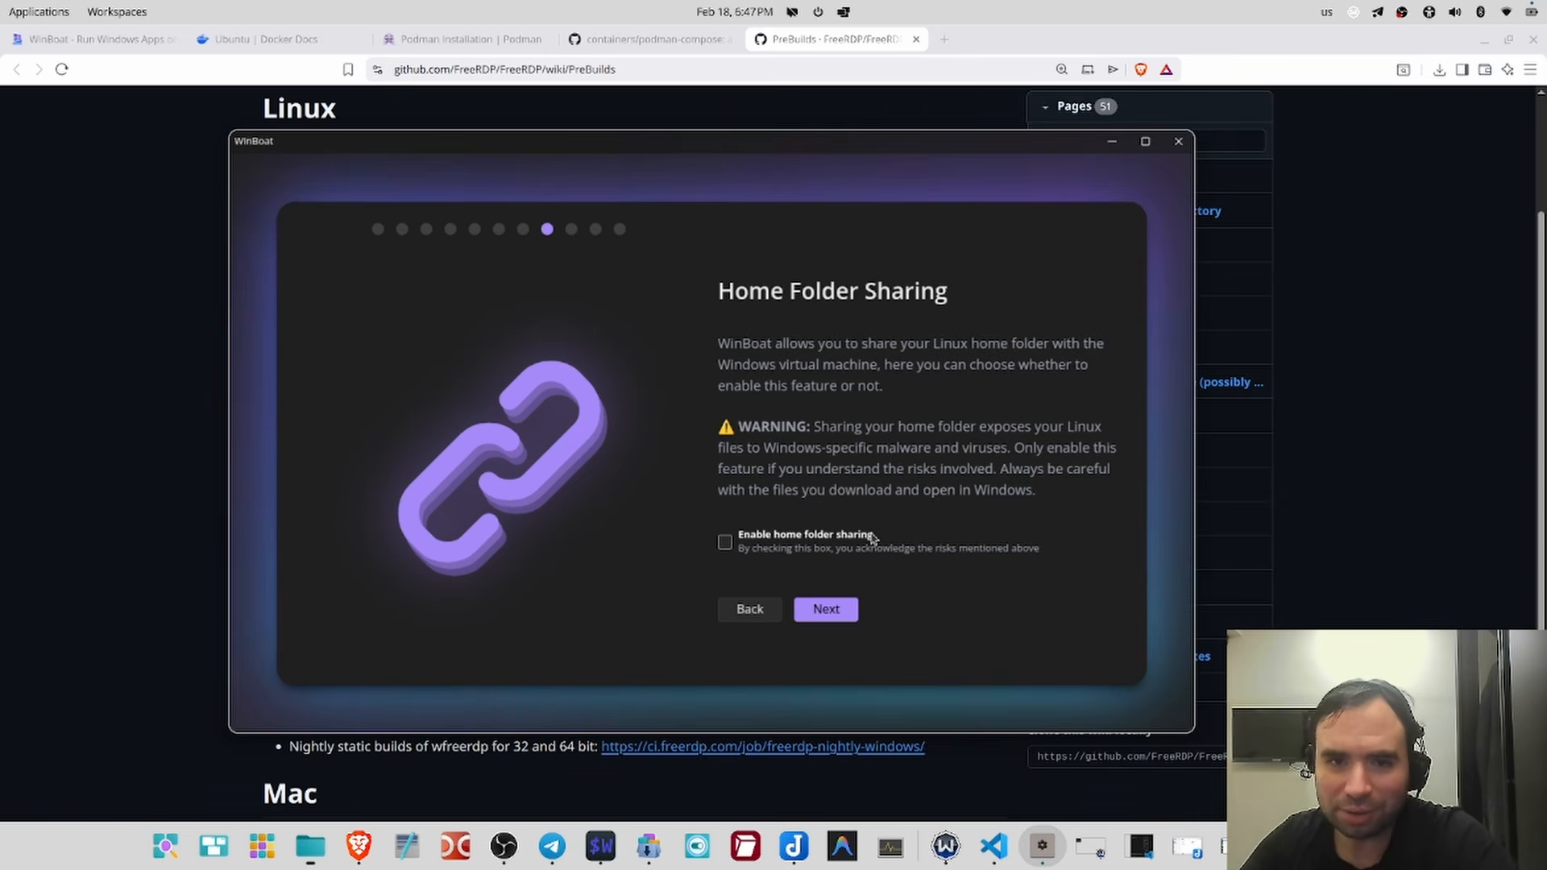
- Leave home folder sharing disabled and start the Windows installation from the review page
left_click(850, 610)
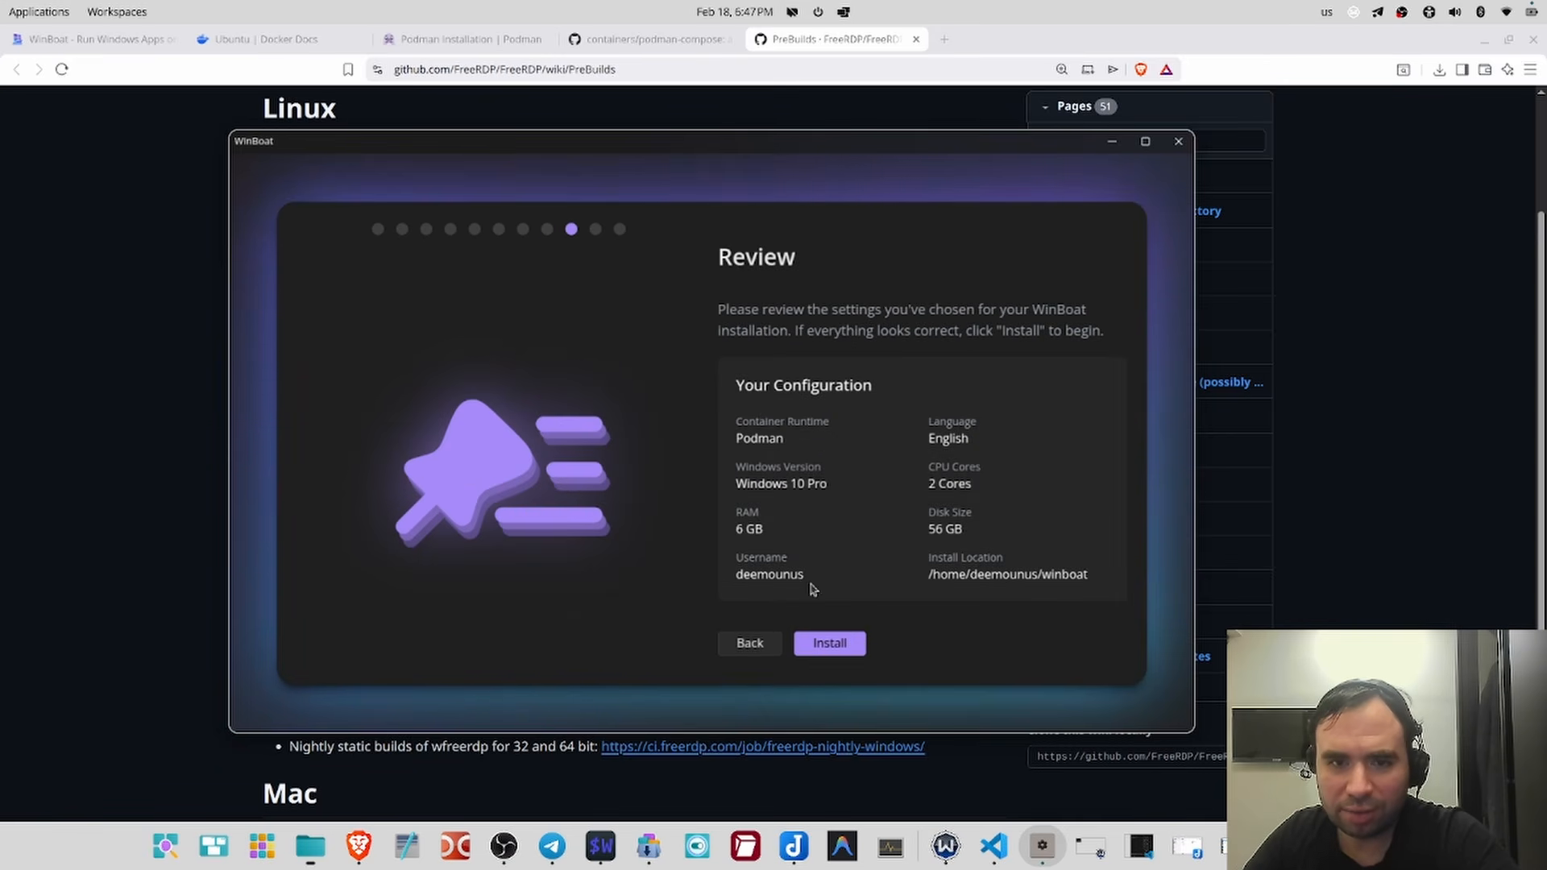
left_click(837, 644)
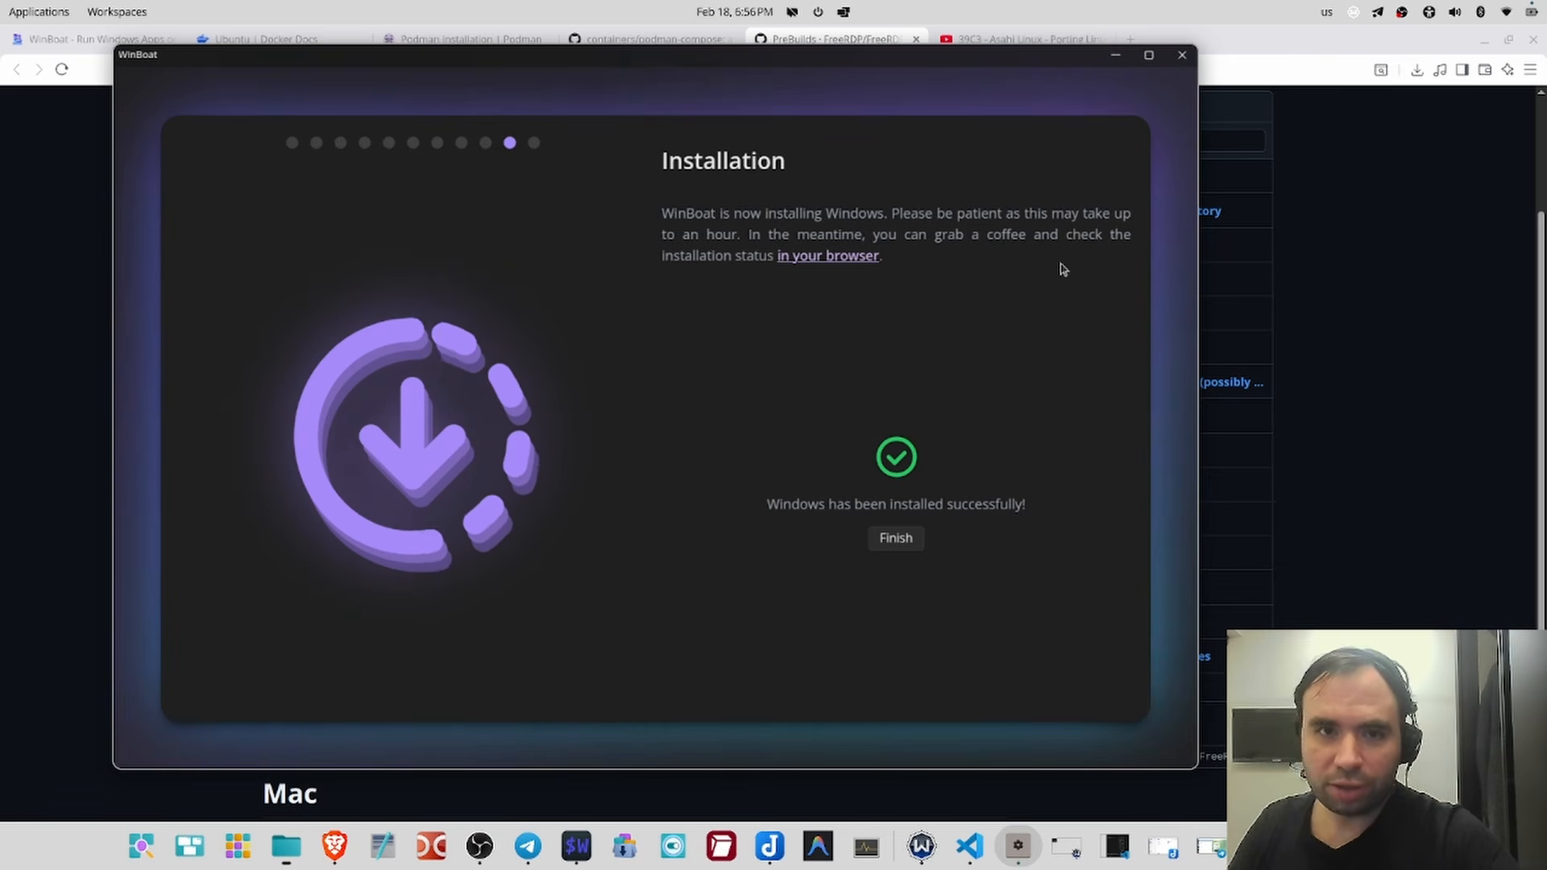
- Open the Windows virtual machine's display in the browser and test its Start menu and desktop responsiveness
left_click(827, 256)
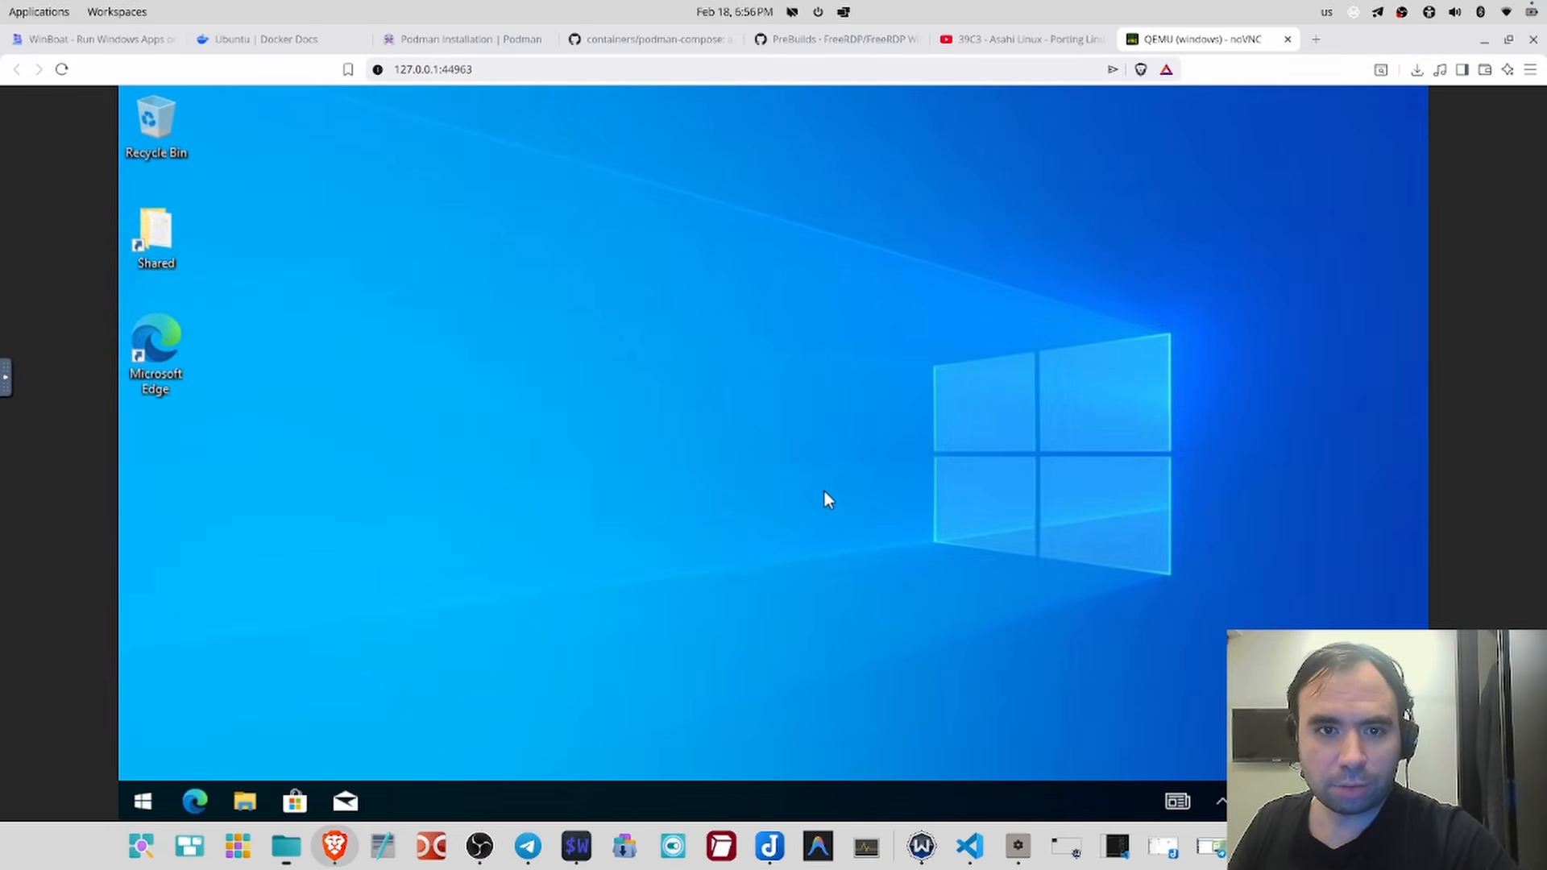
left_click(133, 803)
left_click(133, 804)
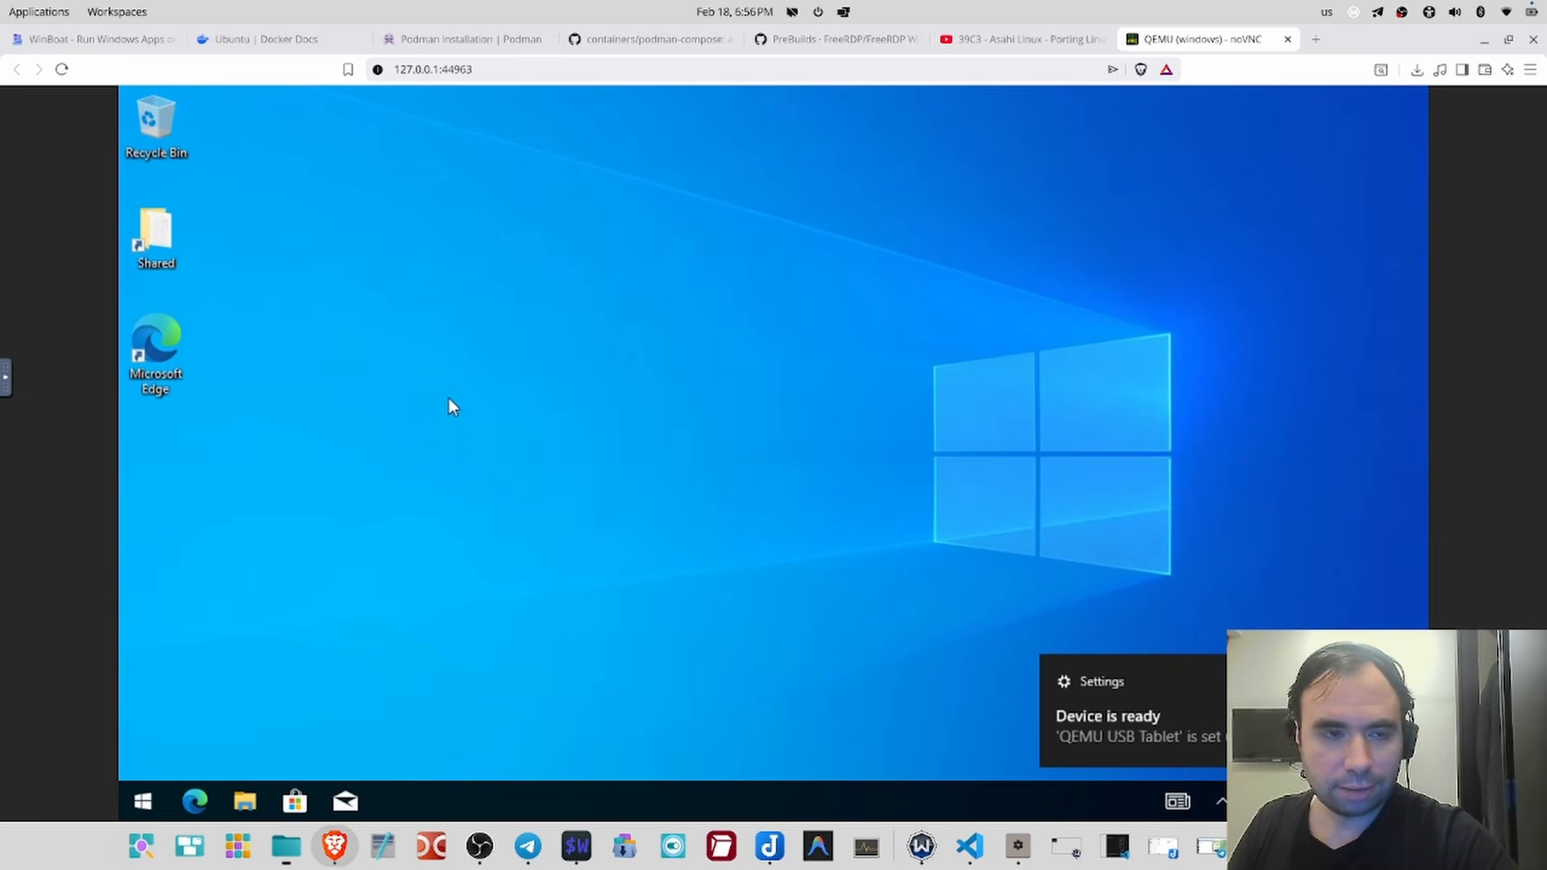
left_click_drag(781, 578, 657, 365)
left_click_drag(583, 317, 784, 482)
left_click_drag(633, 341, 896, 568)
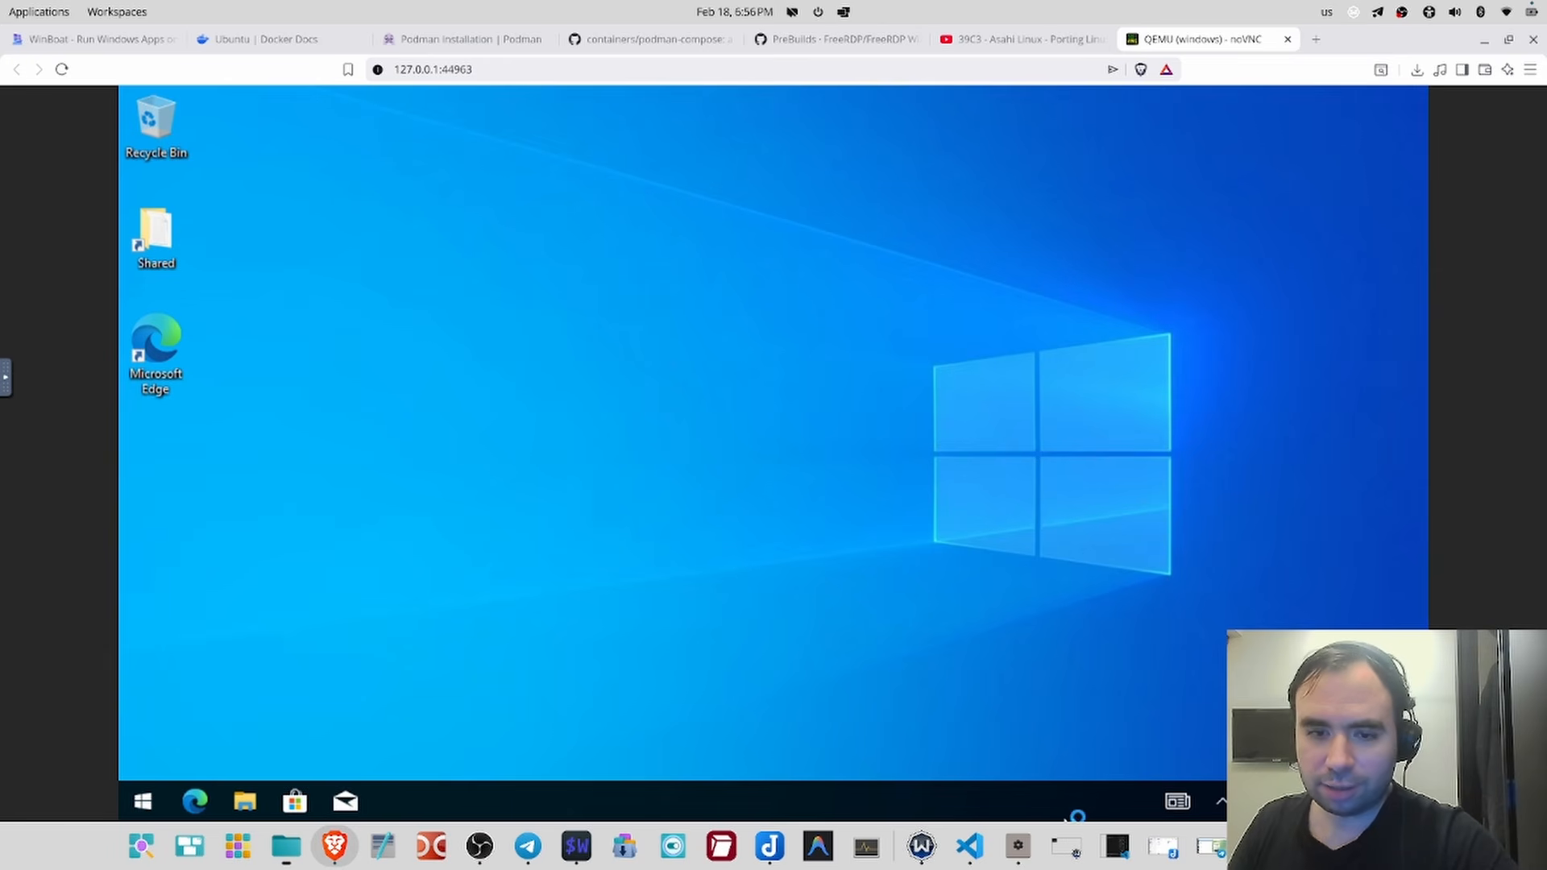
- Return to WinBoat, finish the setup and open the list of available Windows apps
left_click(1018, 846)
left_click(894, 539)
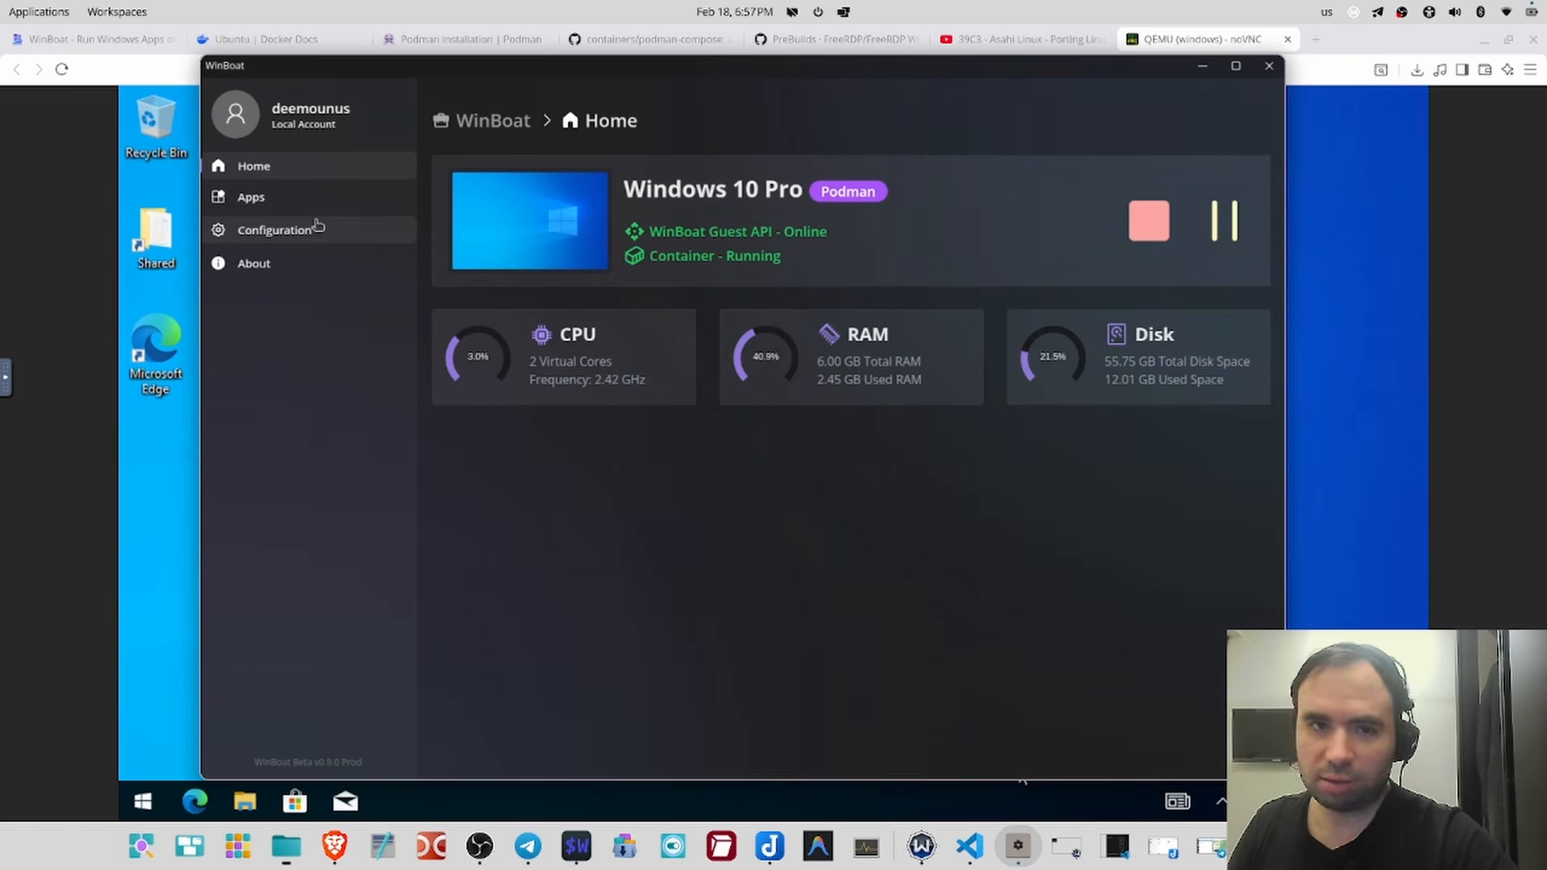
left_click(307, 193)
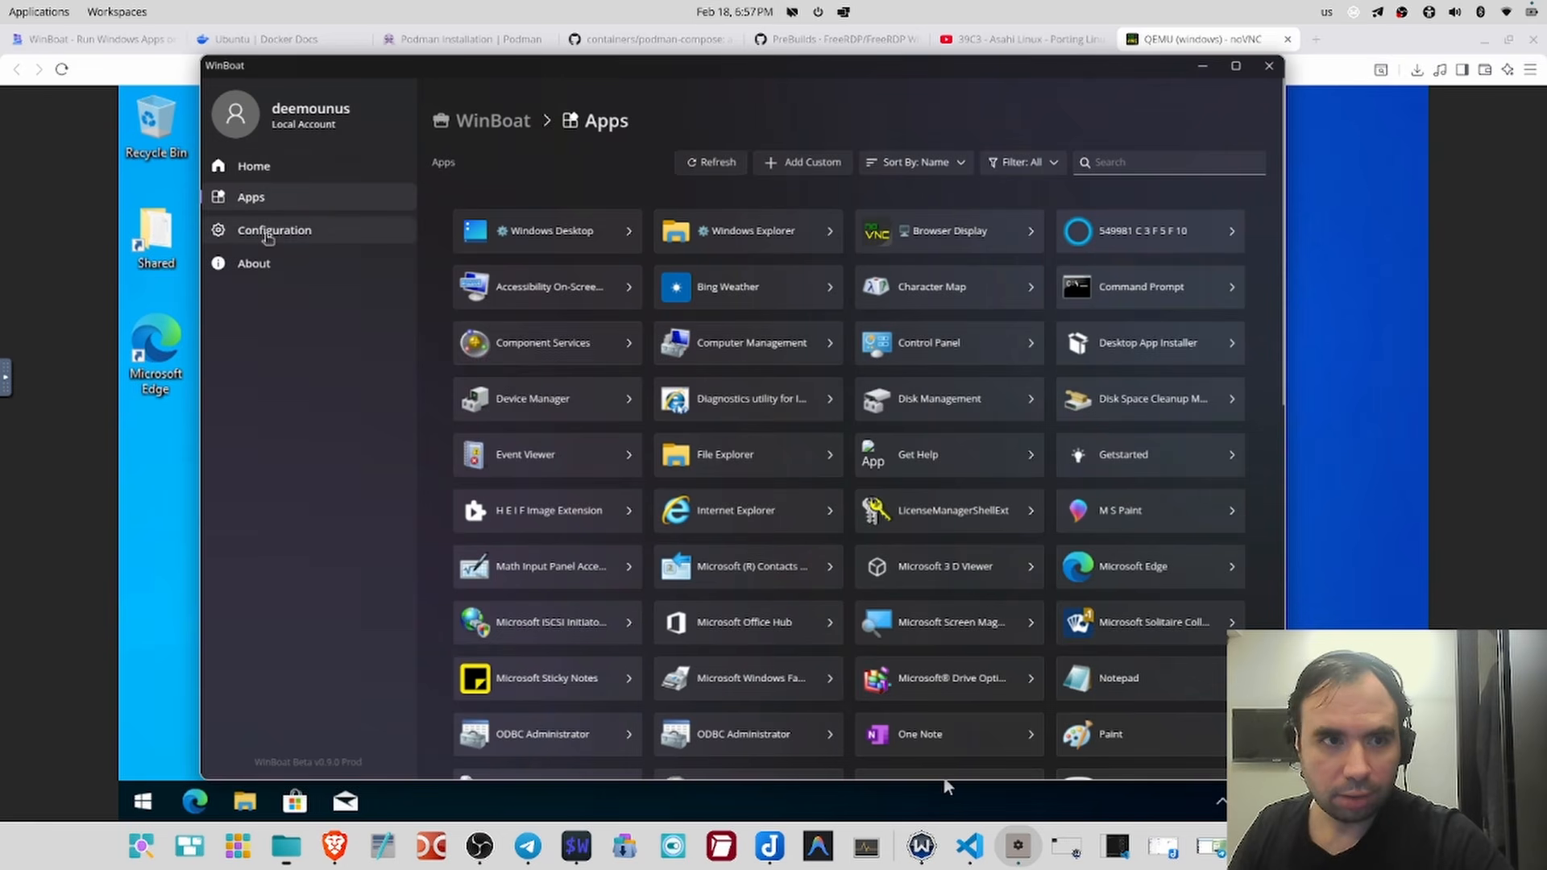
- Open WinBoat's configuration page and review the Shared Home Folder and FreeRDP Port settings
left_click(268, 234)
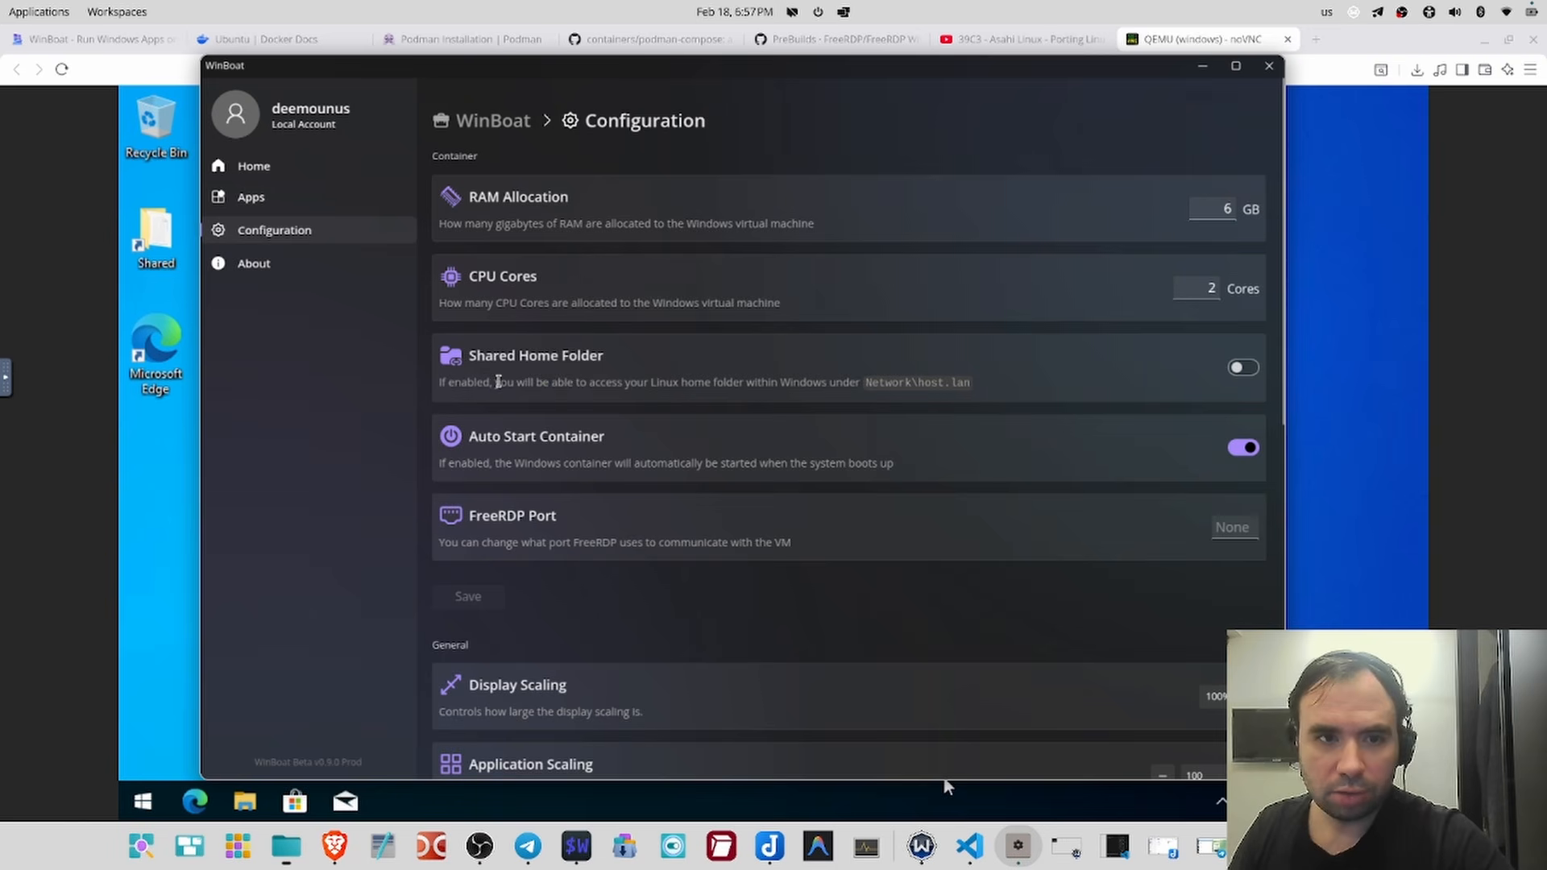
left_click_drag(483, 382, 831, 386)
left_click(831, 387)
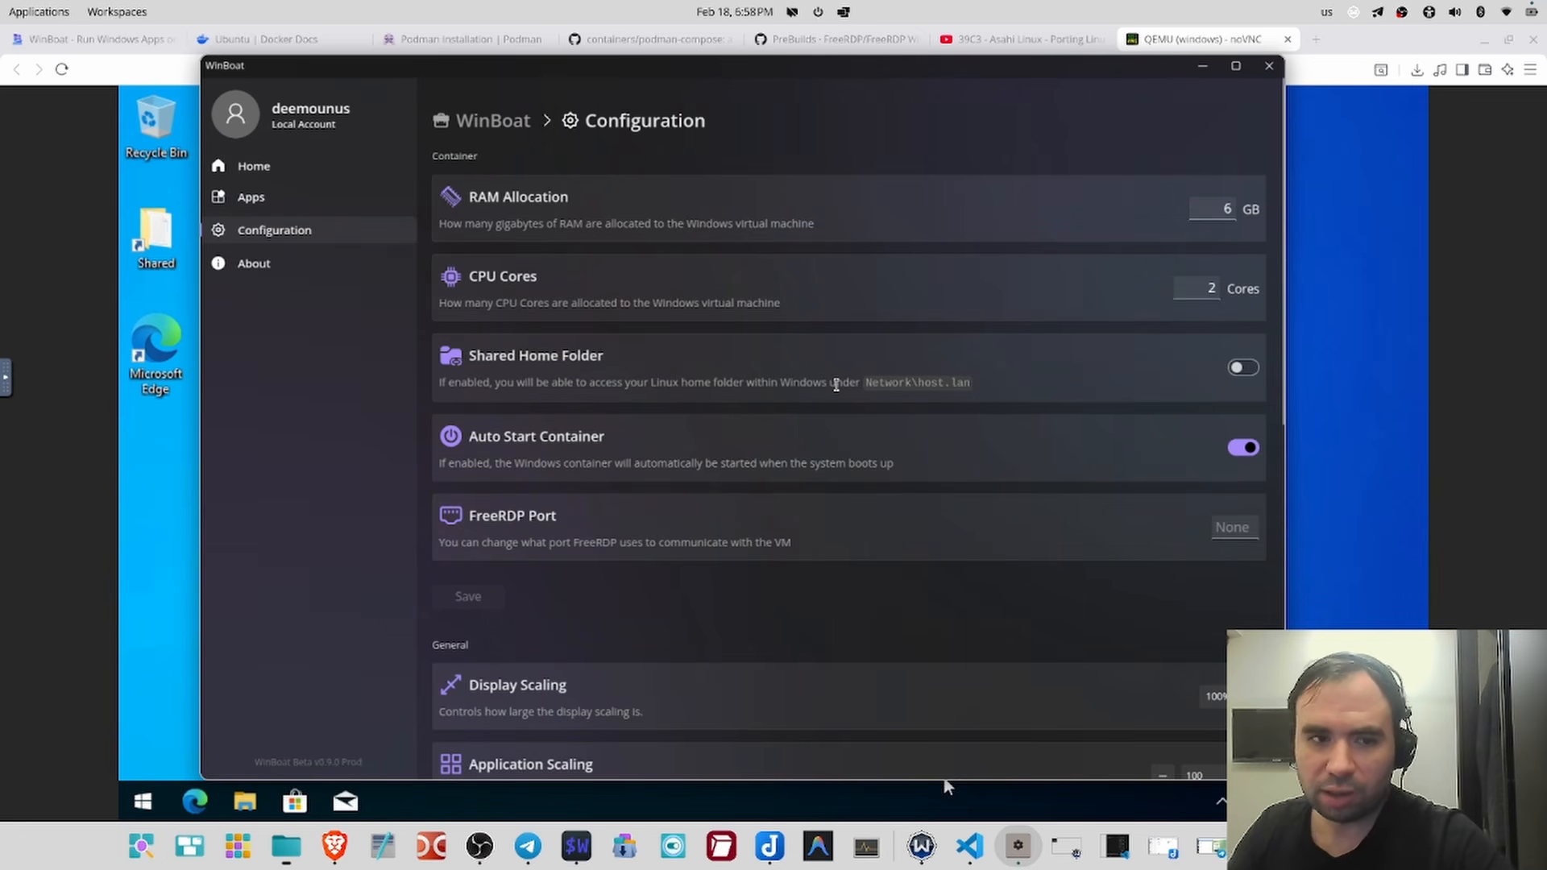
left_click(1236, 527)
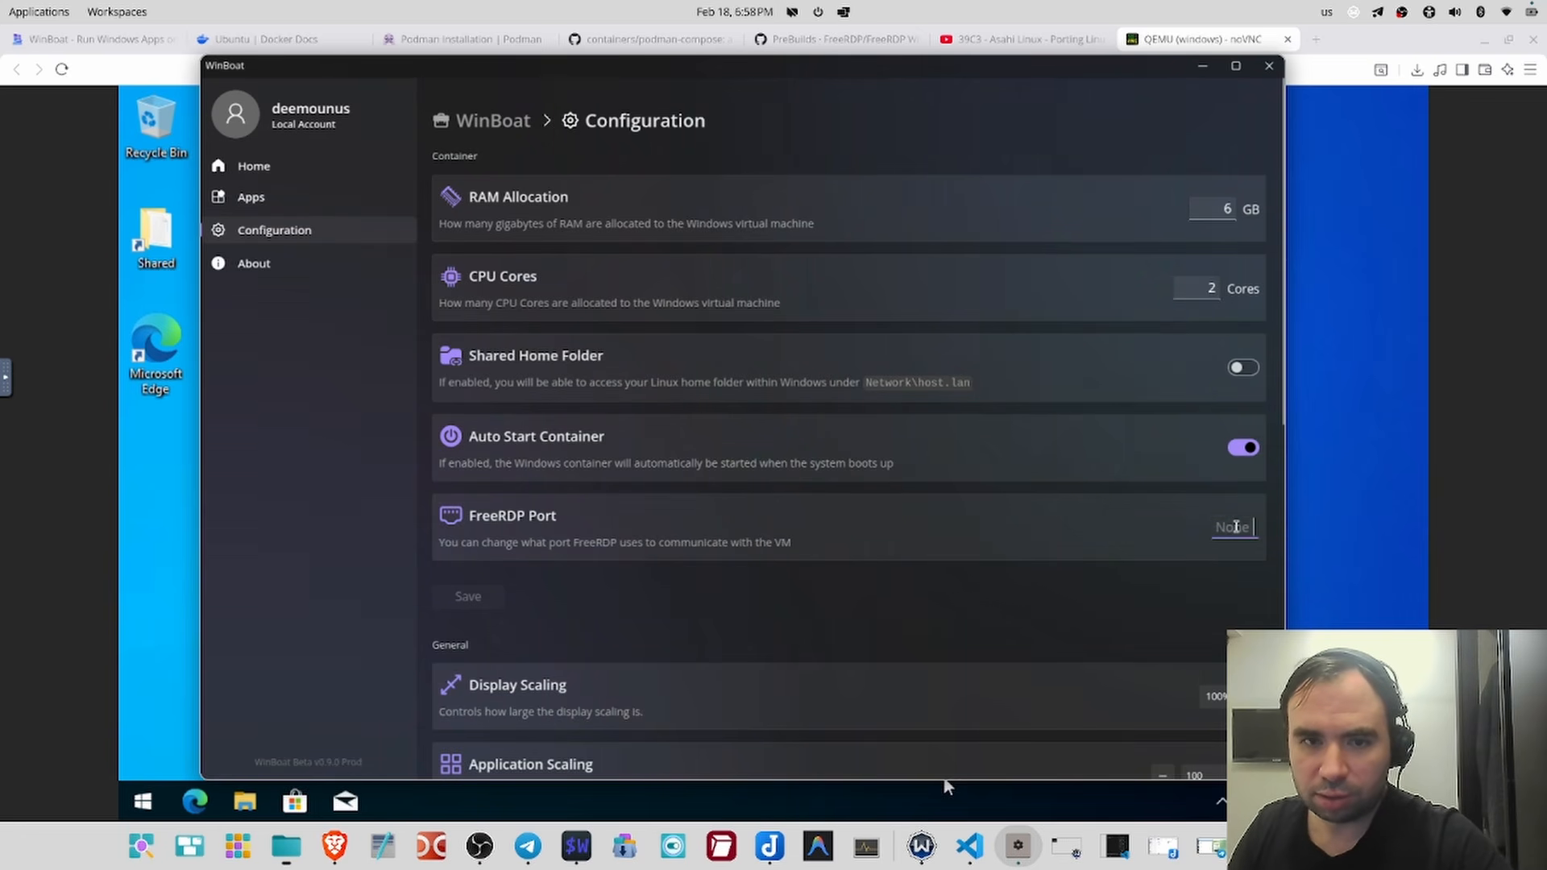
left_click(1157, 604)
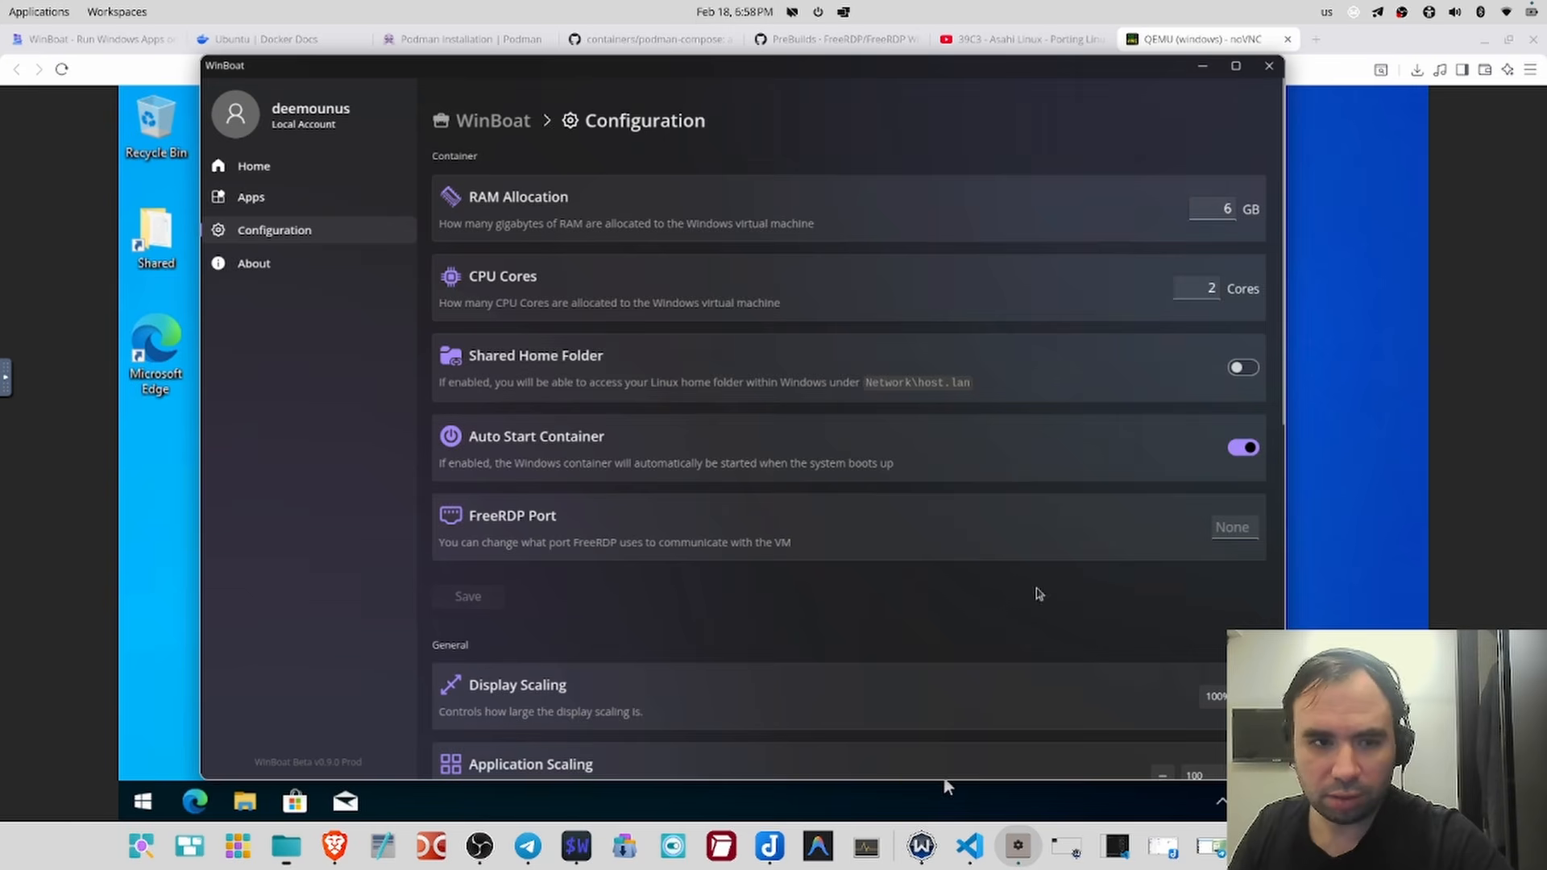
- Try a display scaling of 140% and set it back to 100%
scroll(1060, 609, "down", 2)
left_click(1227, 520)
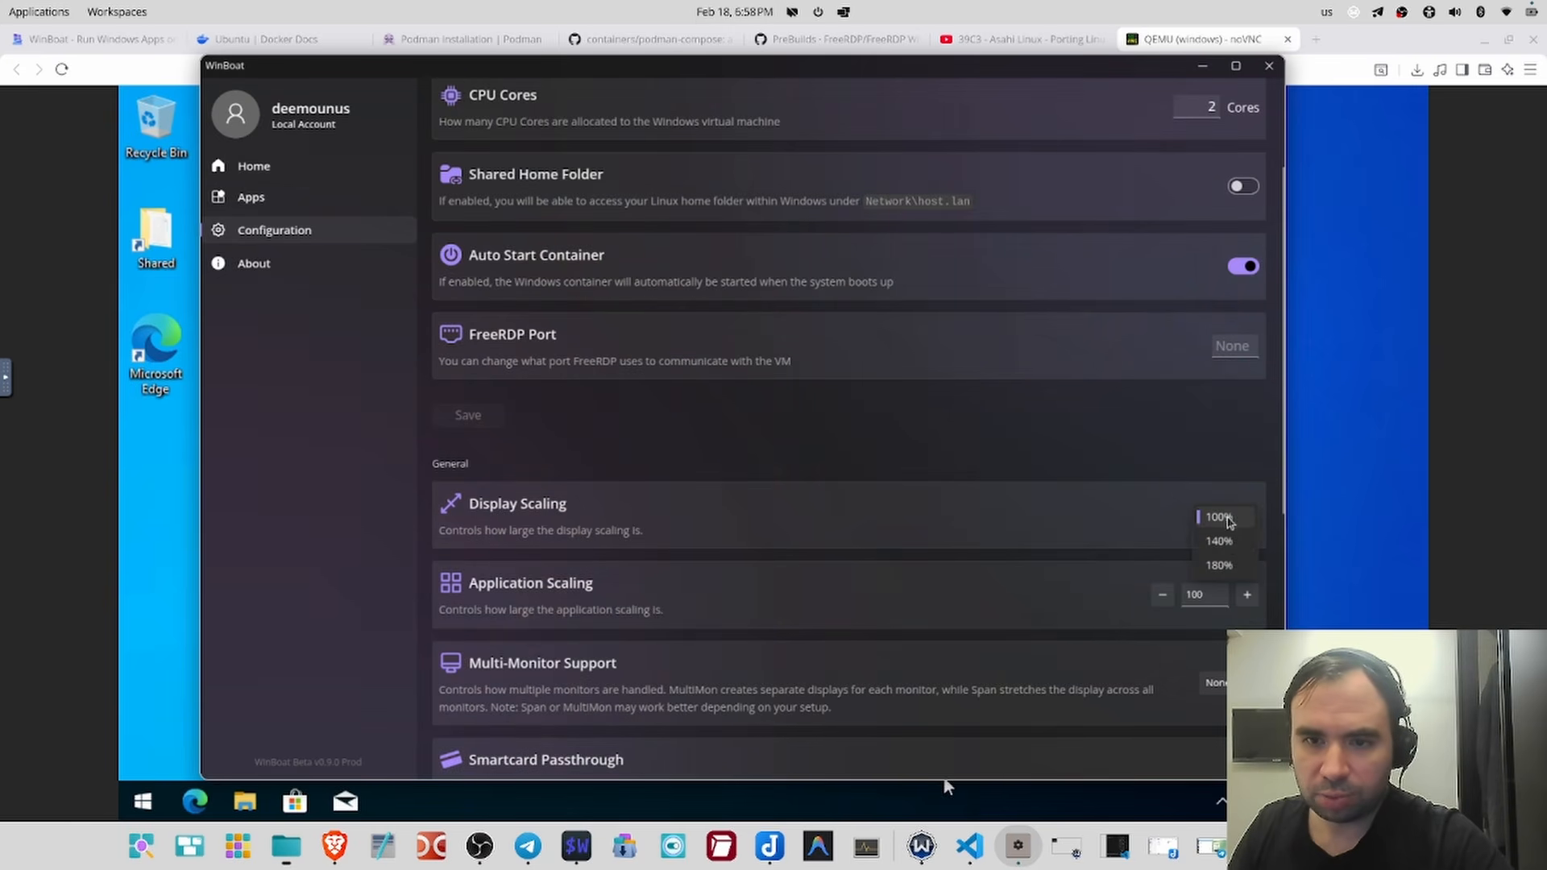
left_click(1222, 541)
left_click(1226, 519)
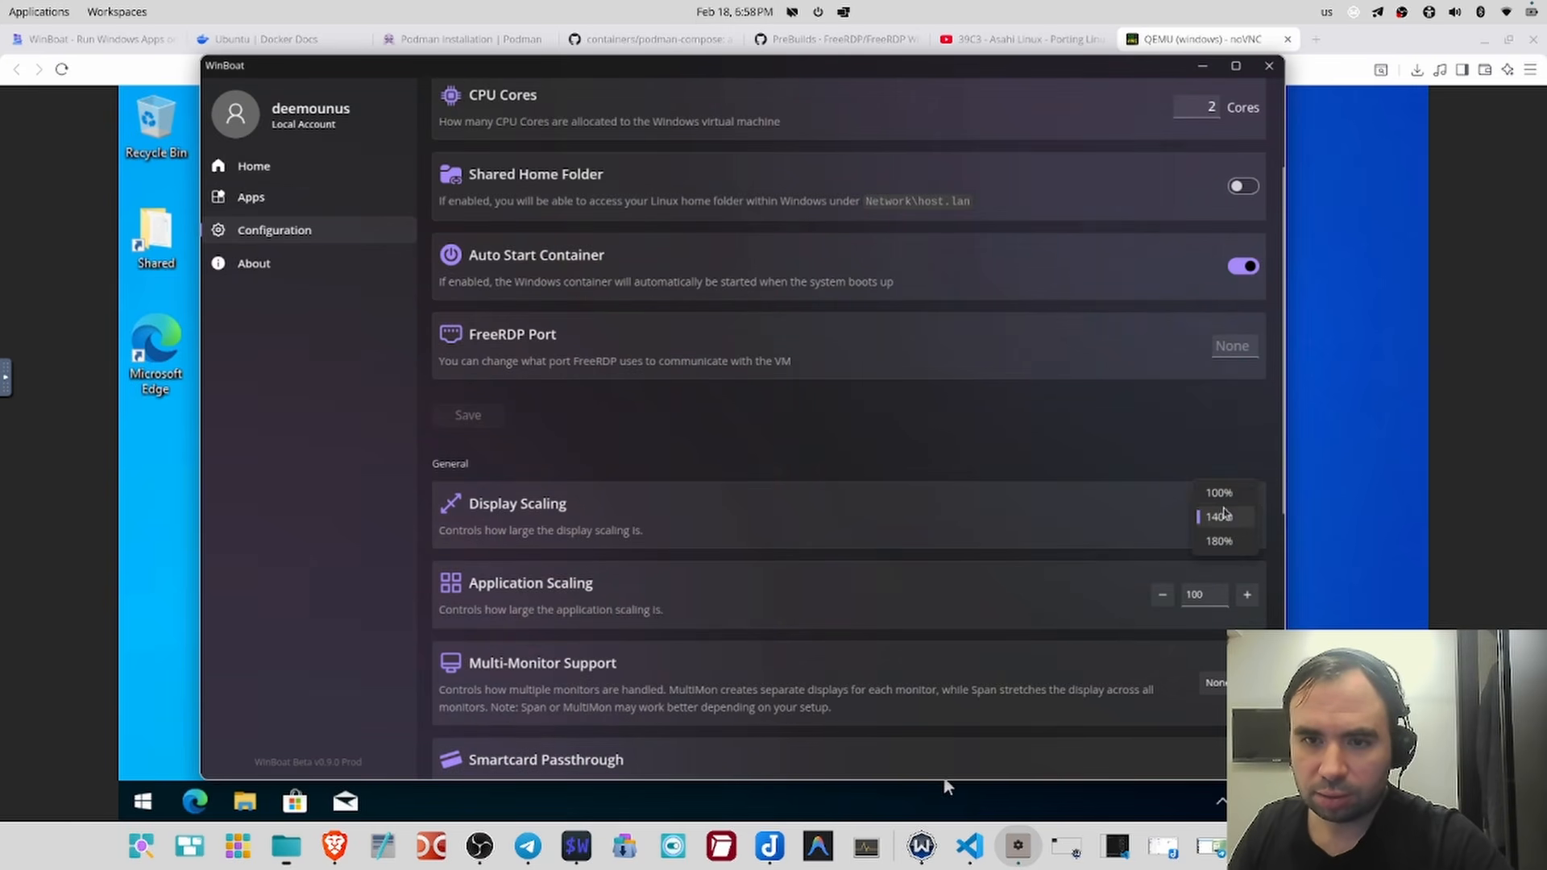
left_click(1220, 492)
- Review the remaining configuration options down to the Danger Zone and return to the Windows apps list
scroll(1066, 452, "down", 2)
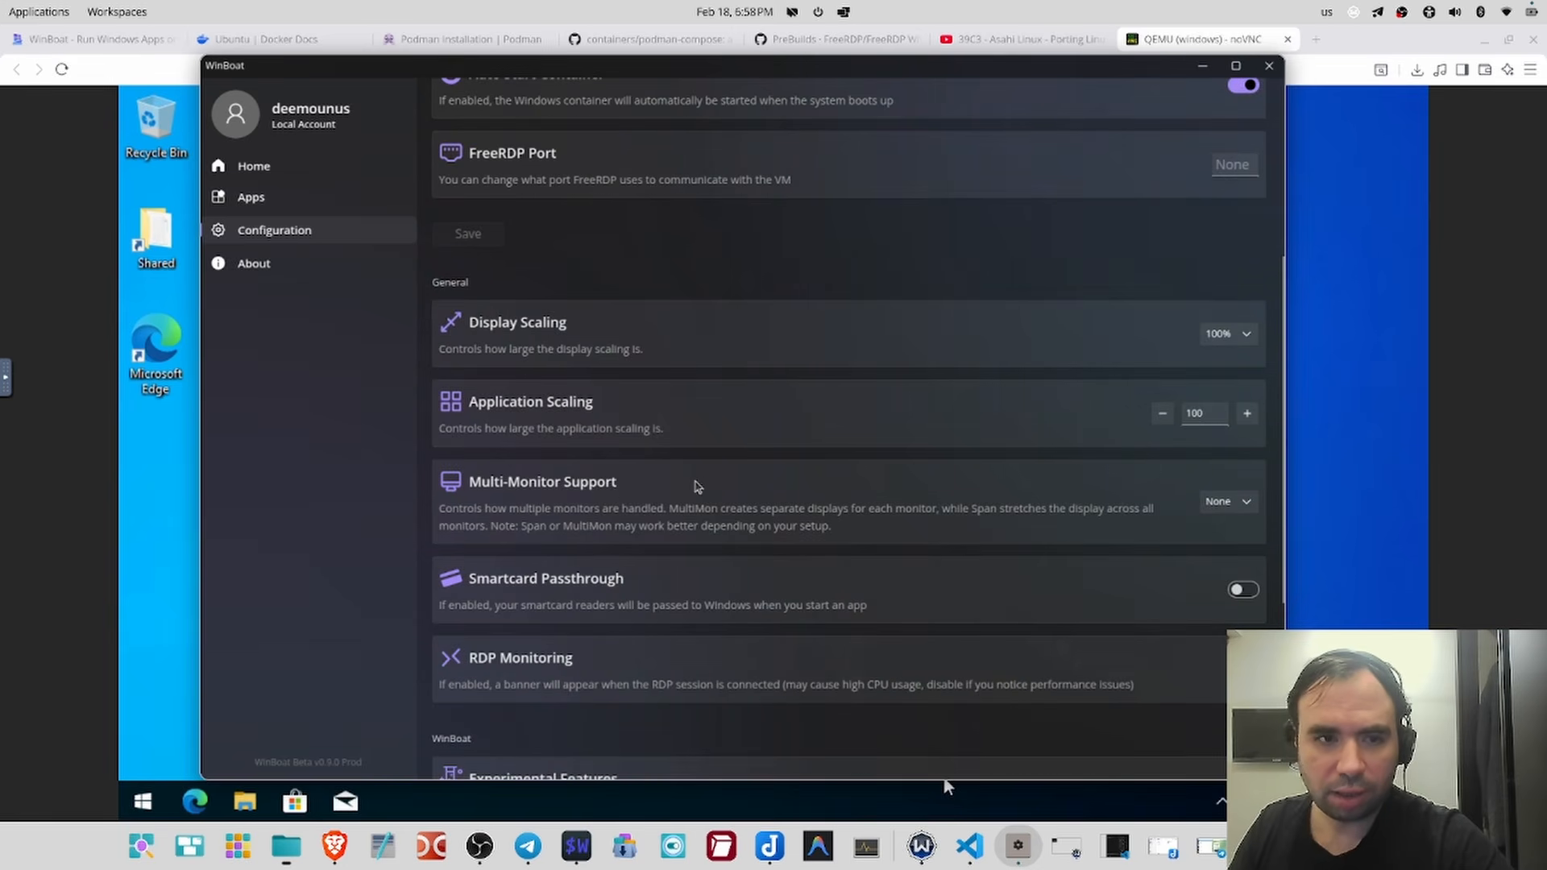
scroll(703, 486, "down", 4)
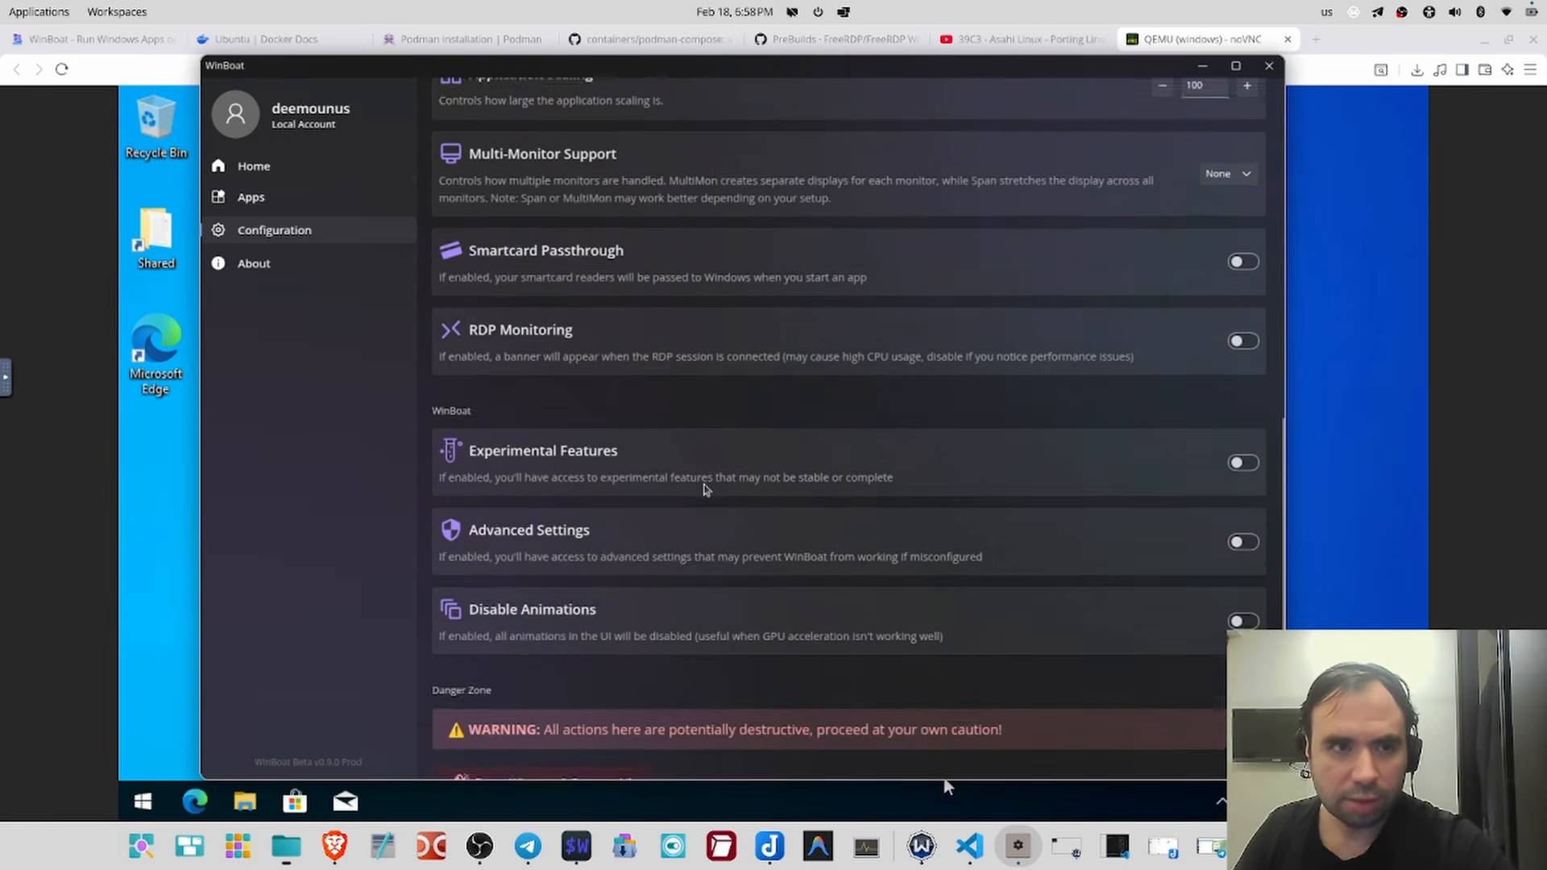
left_click(310, 207)
scroll(780, 369, "up", 8)
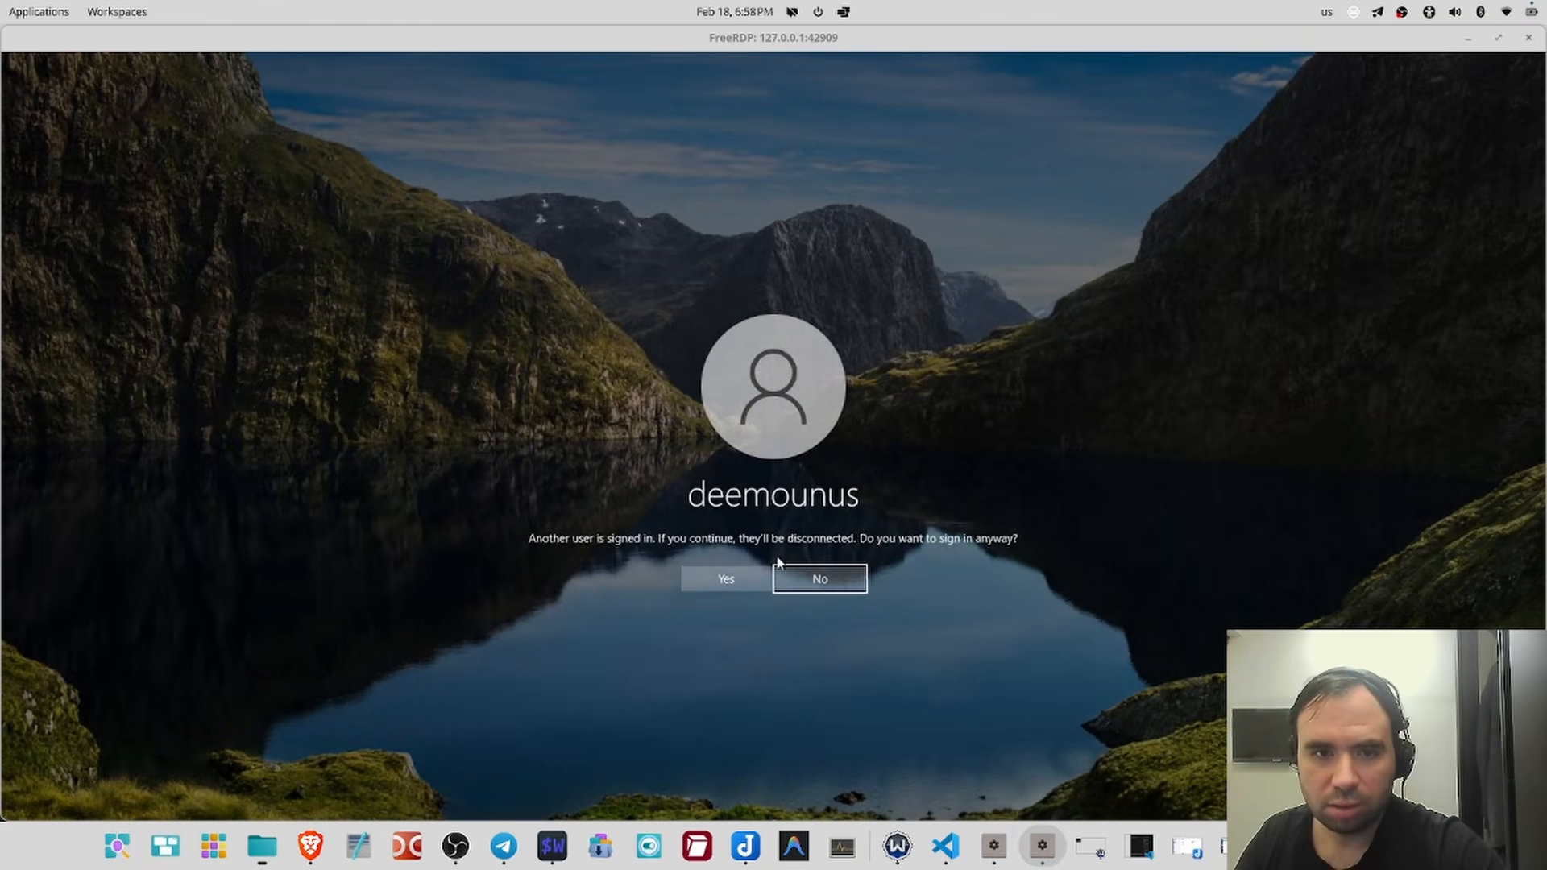
- Continue the FreeRDP sign-in and allow the remote desktop connection in the virtual machine's browser display, disconnecting that session
left_click(742, 585)
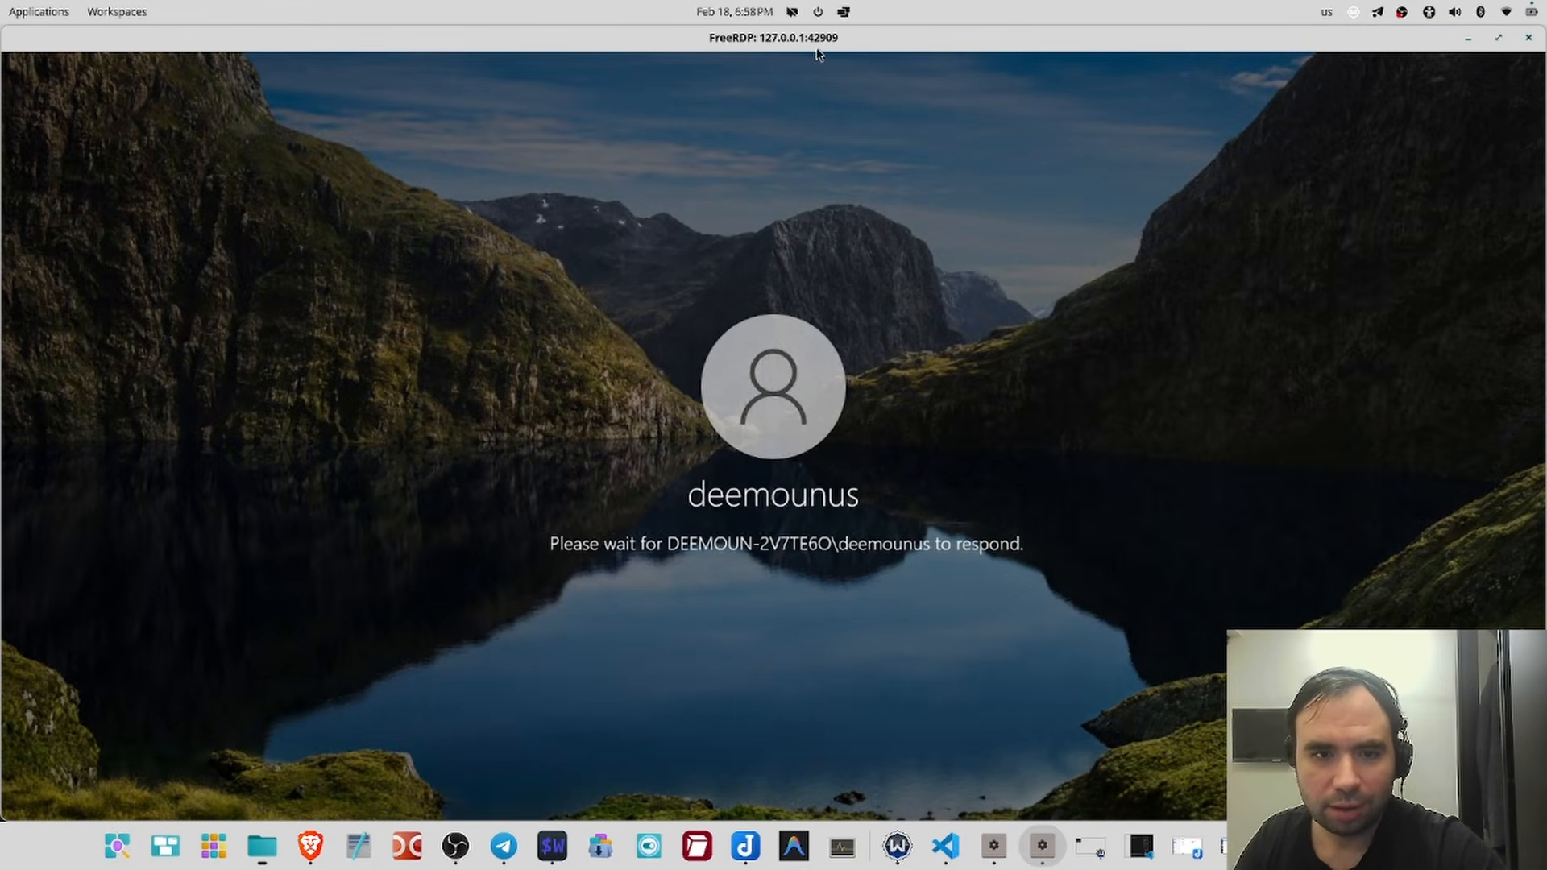
left_click(1050, 851)
left_click(944, 782)
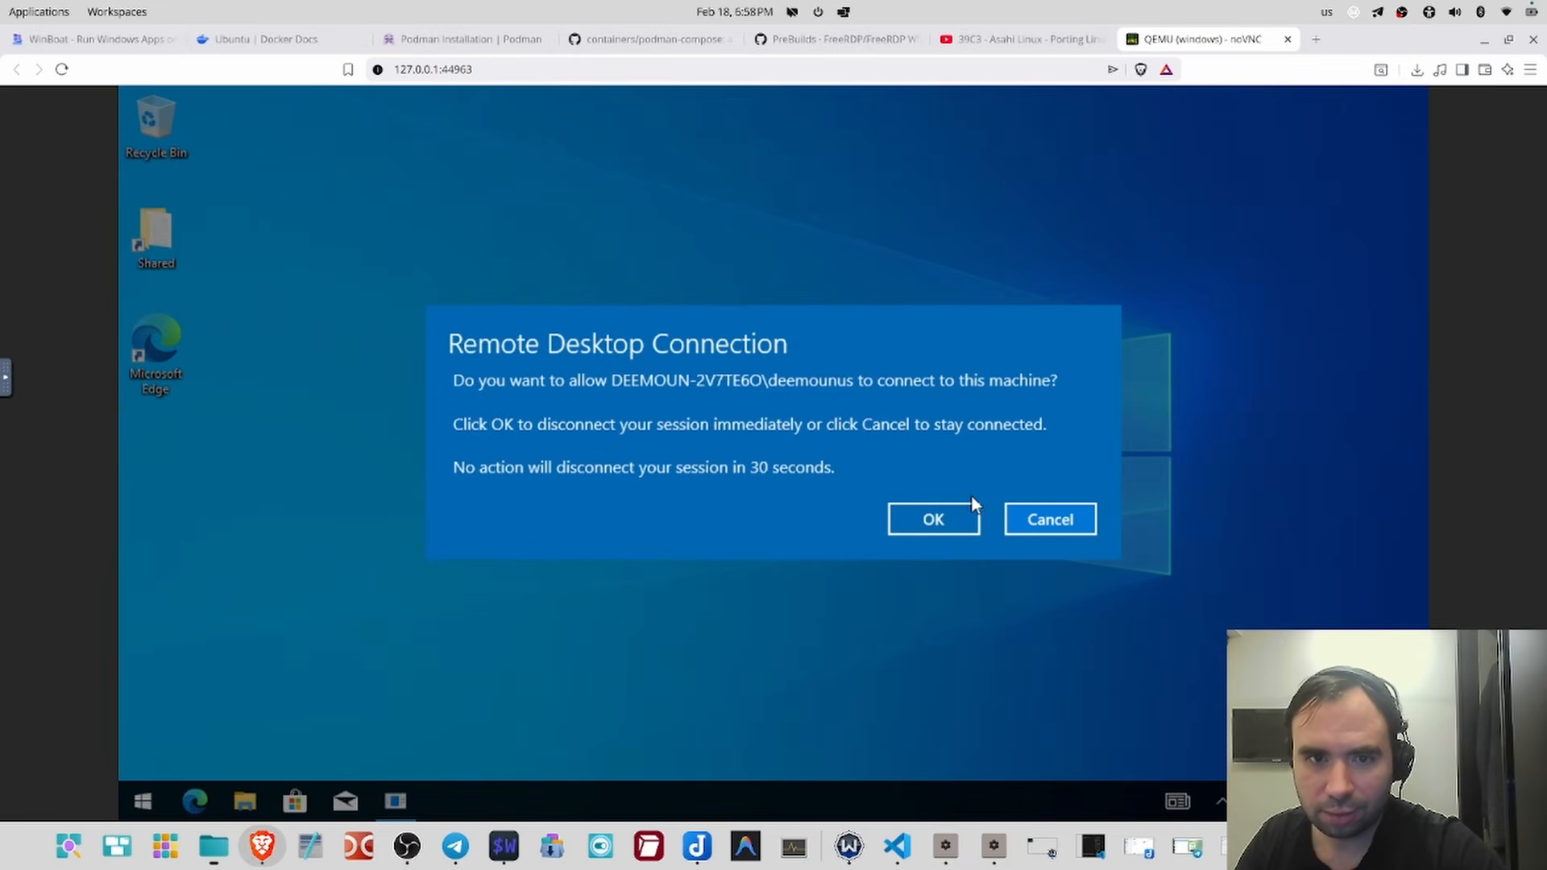
left_click(934, 519)
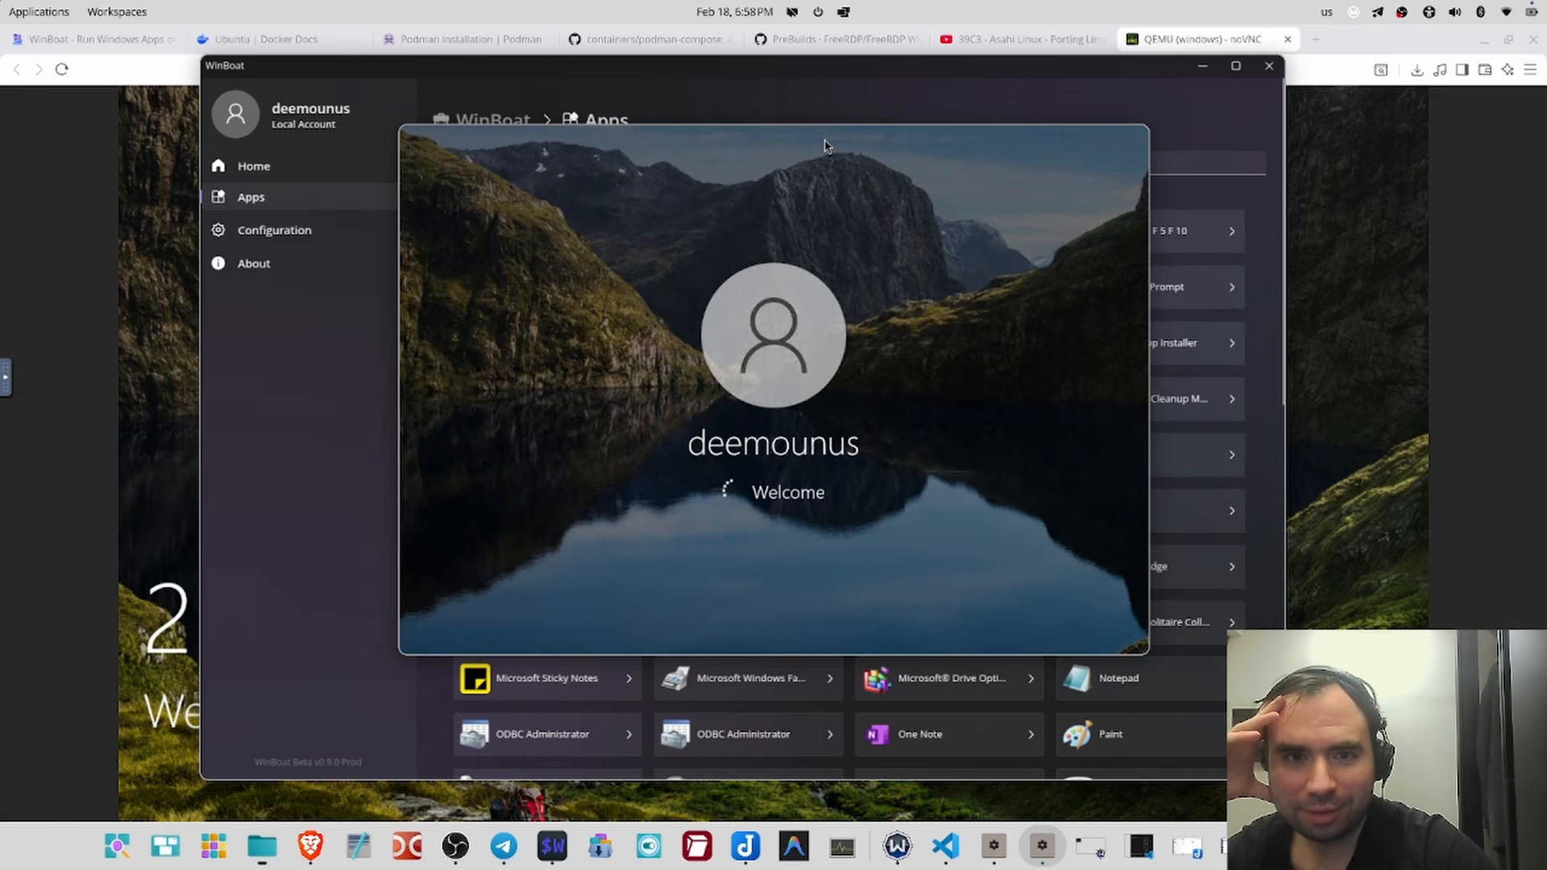
- Close the browser display and the FreeRDP window, and stop the Windows 10 Pro container
left_click(1230, 47)
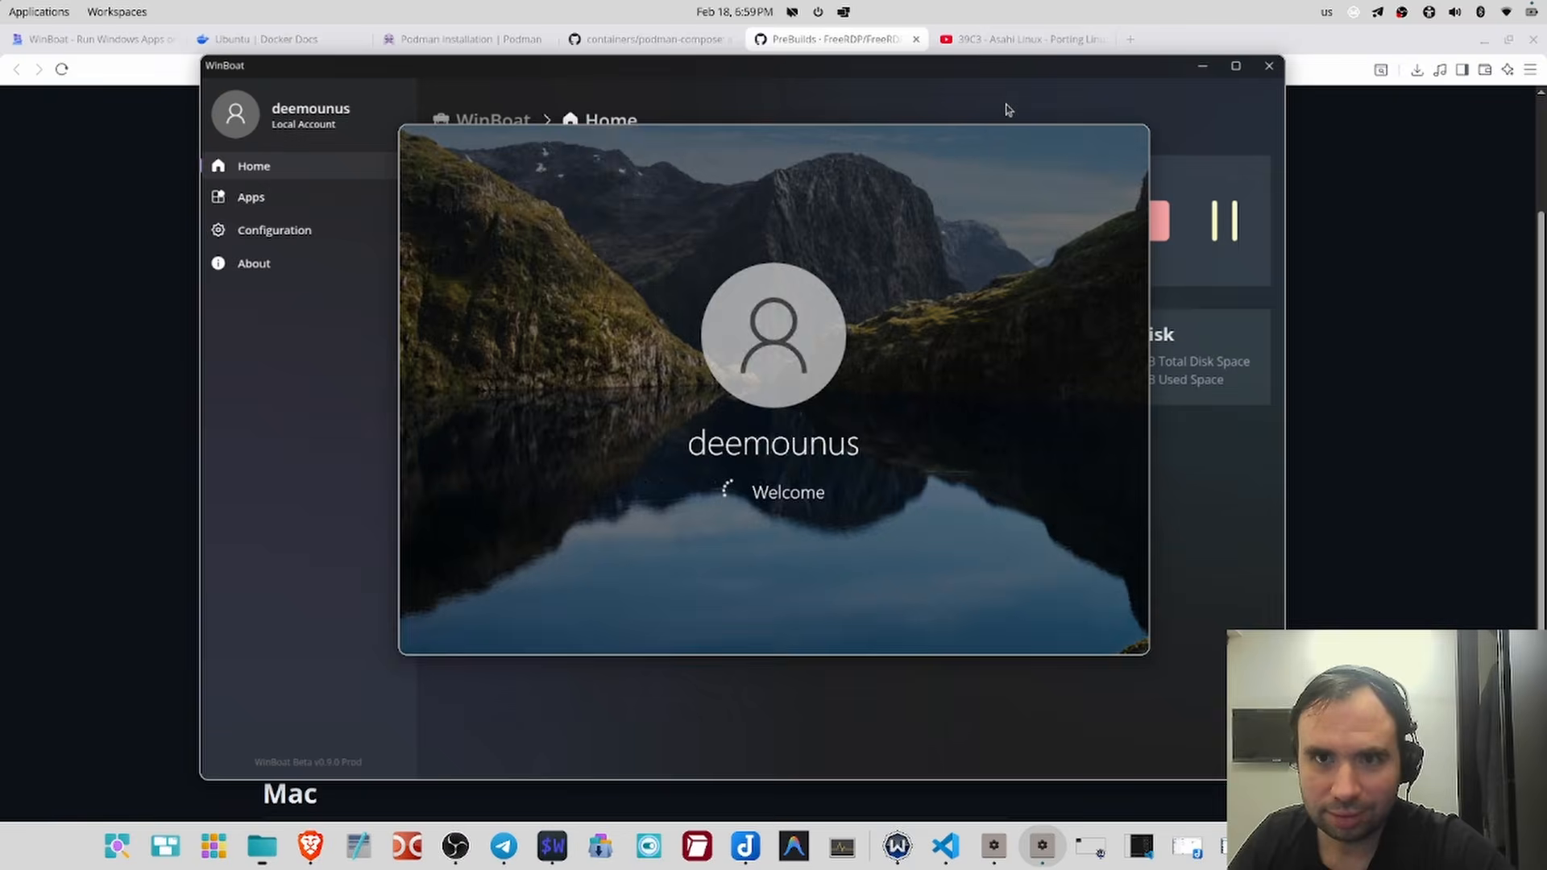
left_click(1008, 107)
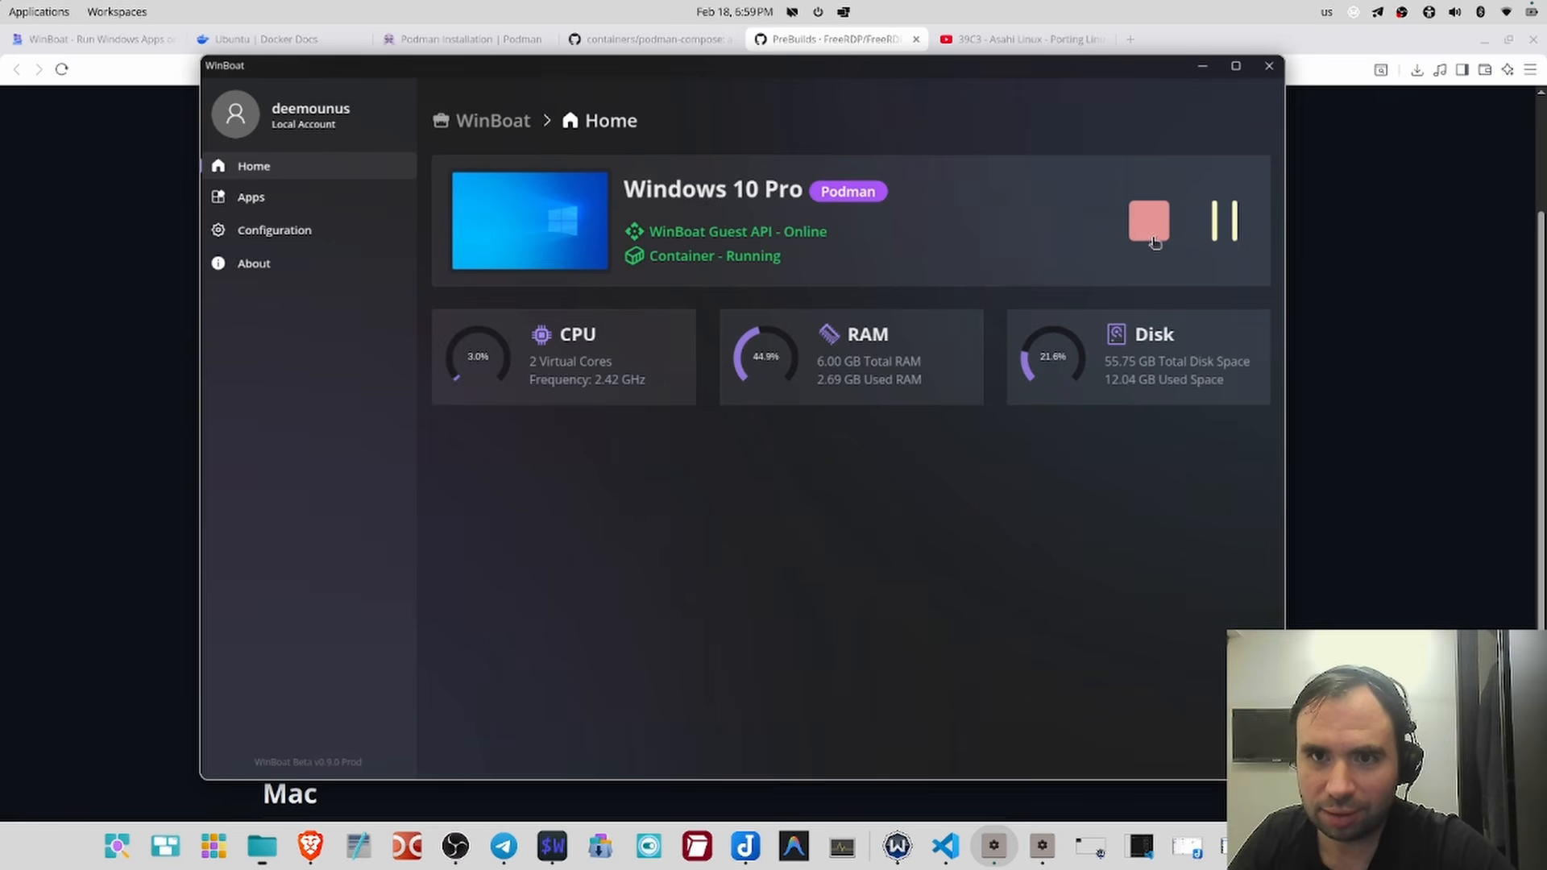
left_click(1146, 232)
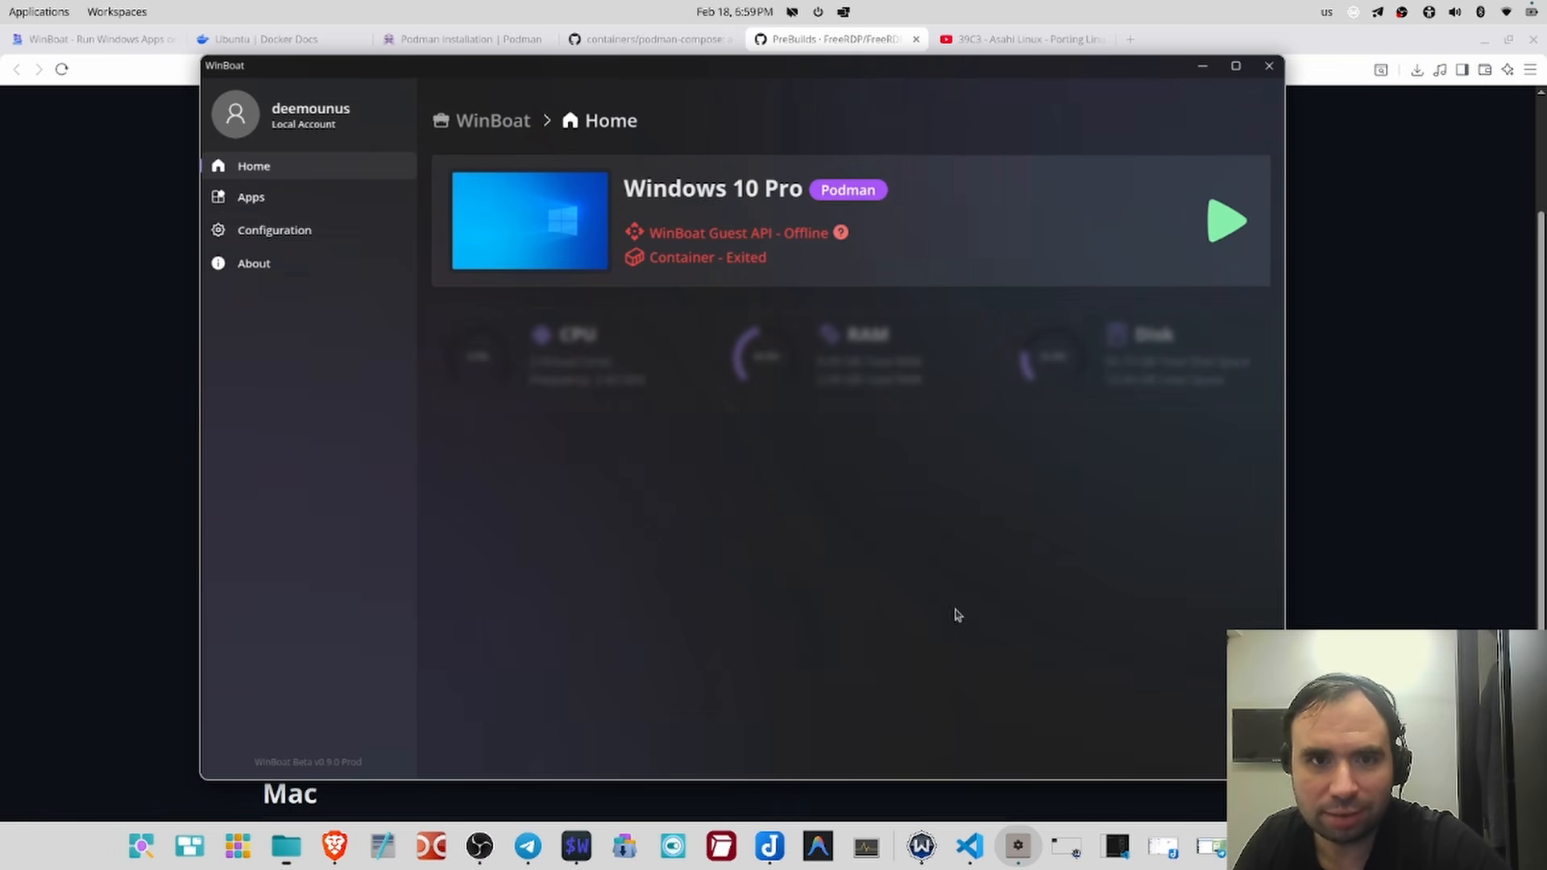
- Check the WinBoat apps page while the Windows container is stopped
left_click(334, 199)
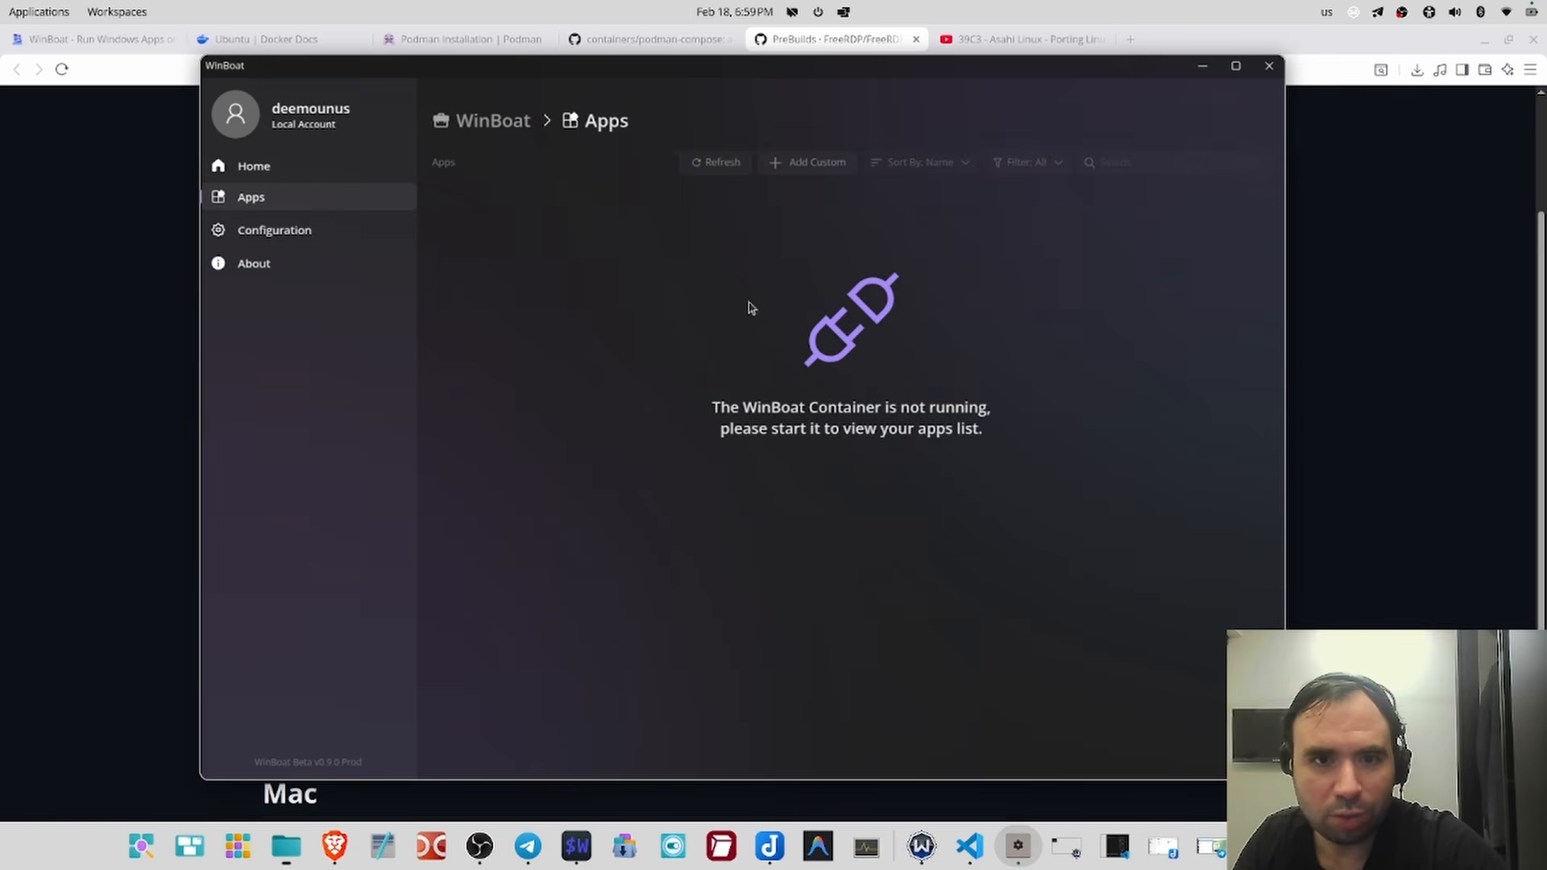
left_click_drag(816, 404, 839, 456)
left_click(838, 427)
left_click(838, 455)
- Start the Windows 10 Pro container again and open the apps list
left_click(299, 158)
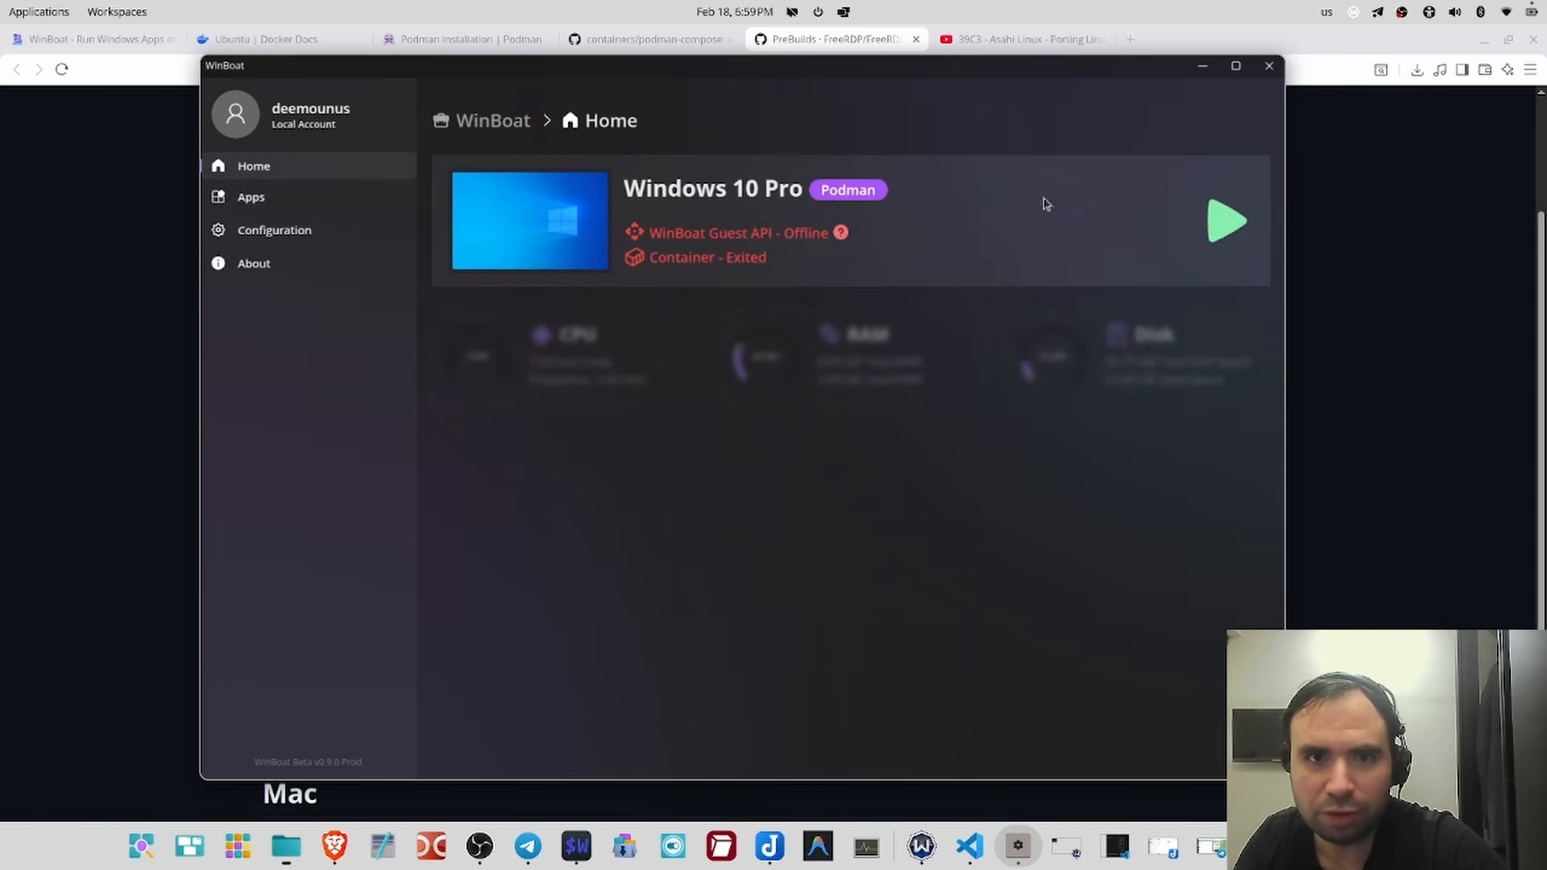
left_click(1233, 221)
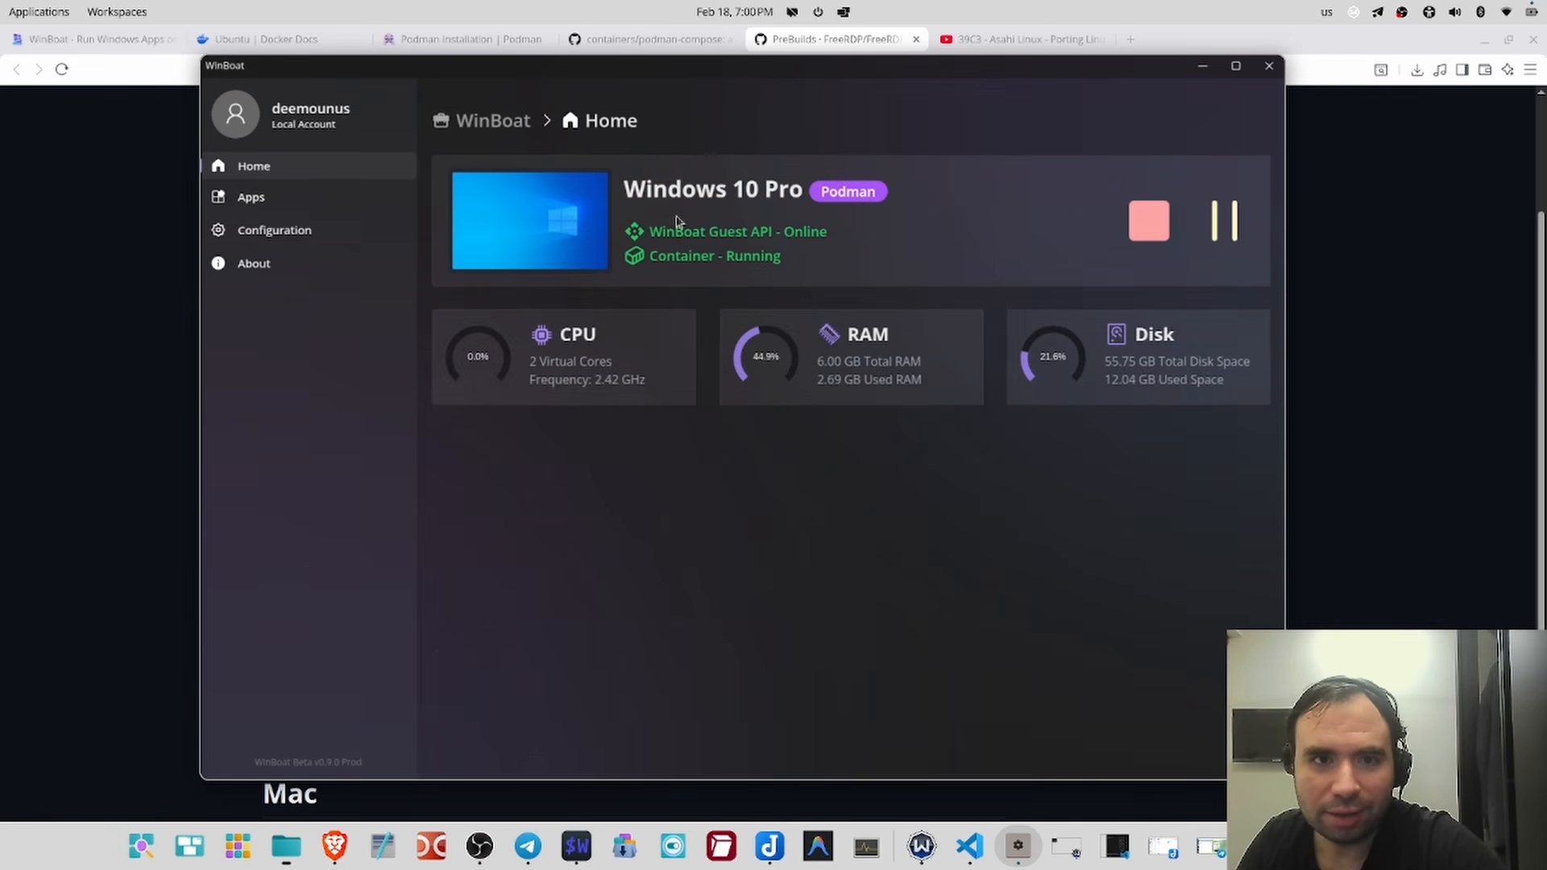
left_click(252, 196)
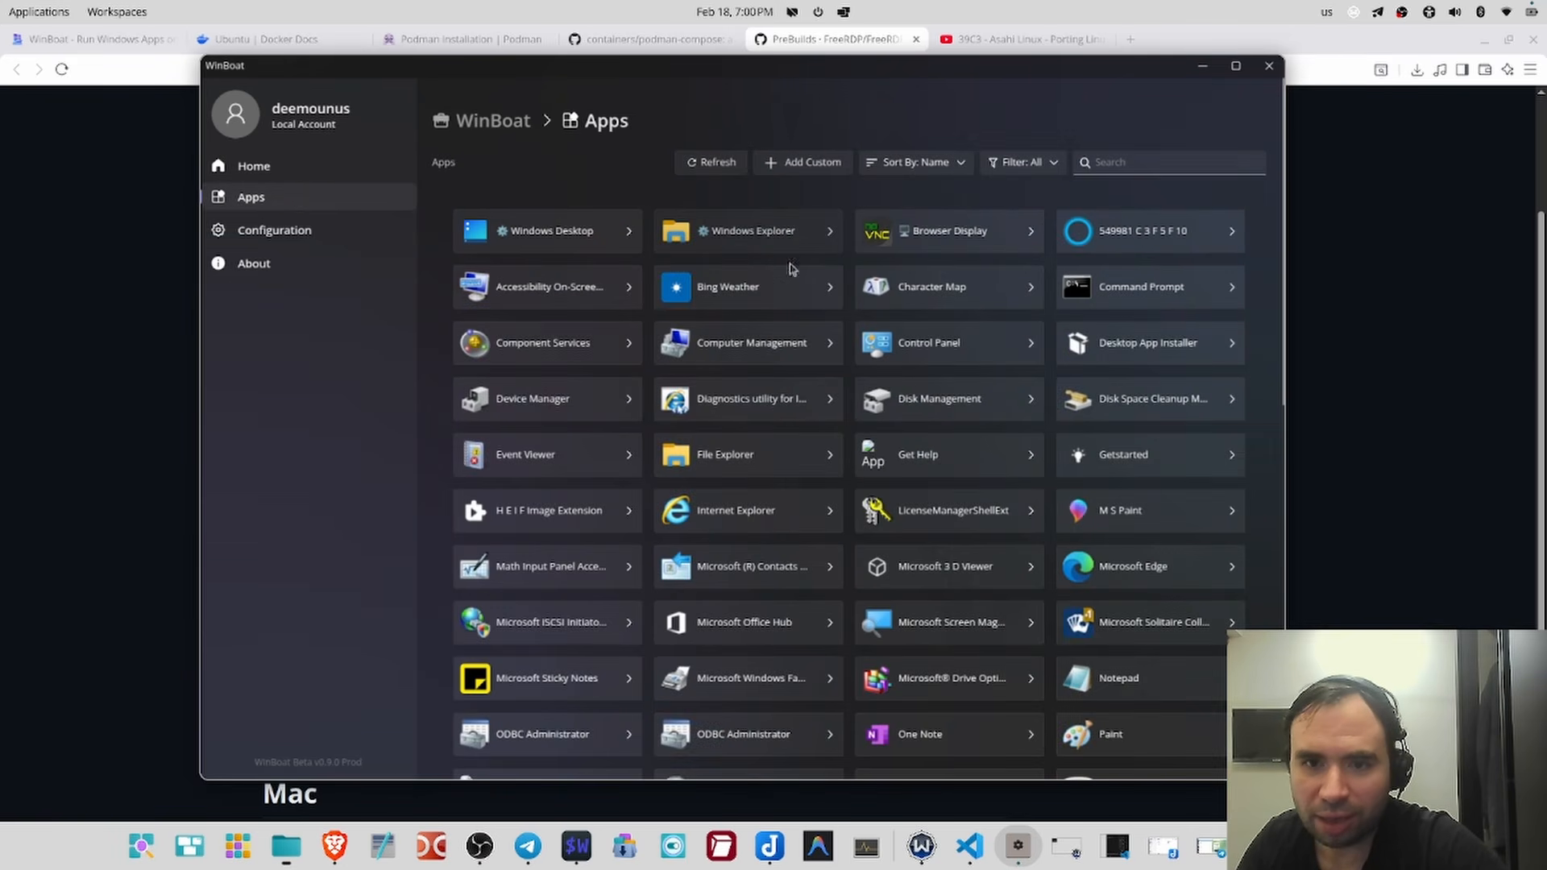
- Launch Microsoft Edge and try to force the blocked user session to log off
left_click(1163, 565)
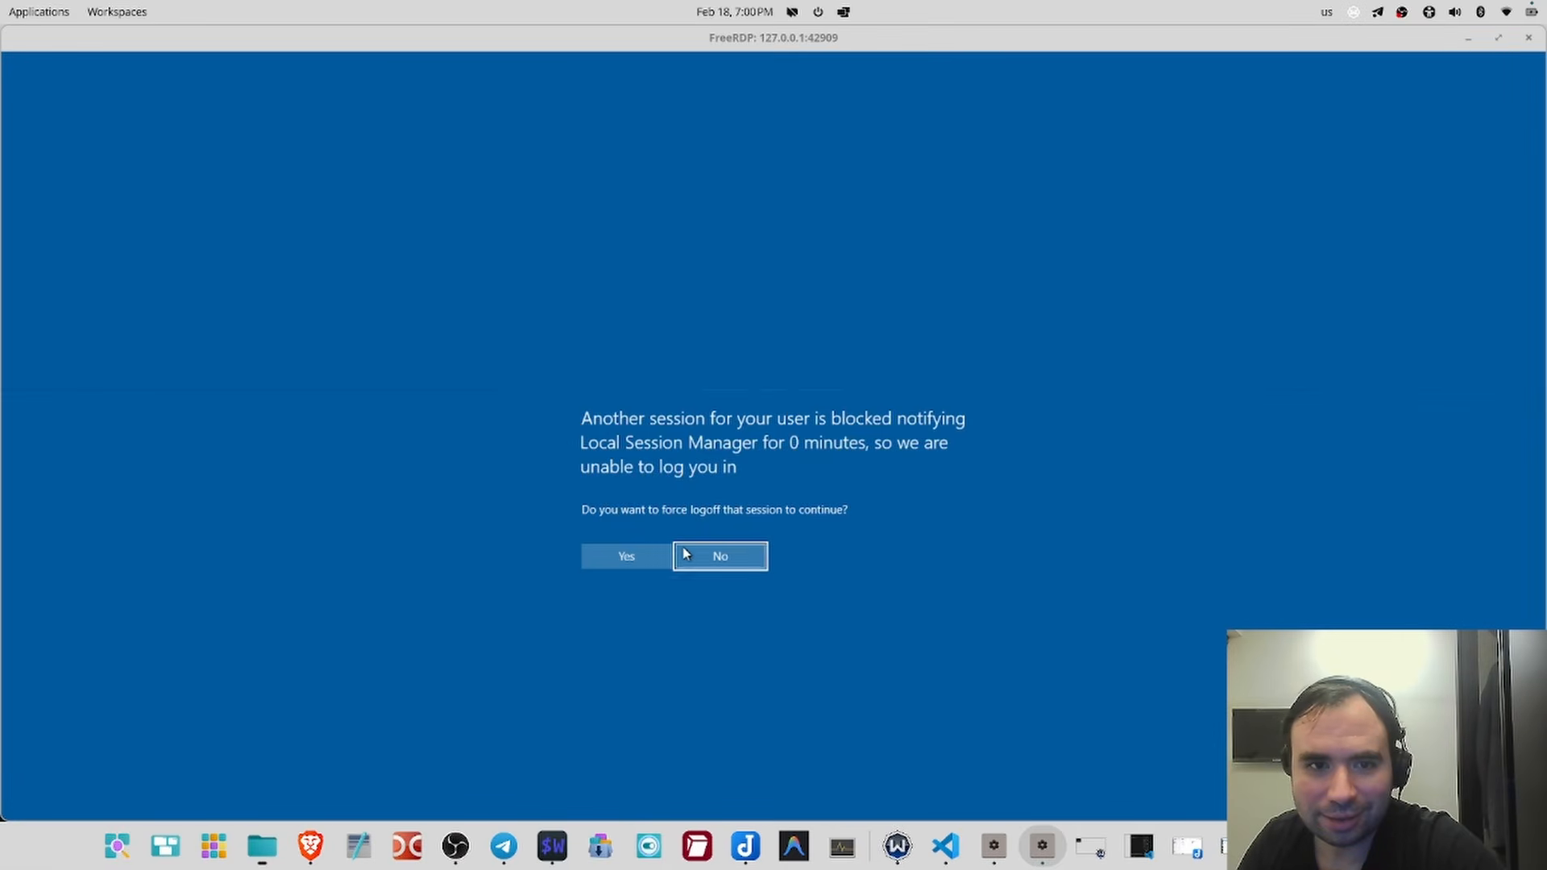
left_click(654, 562)
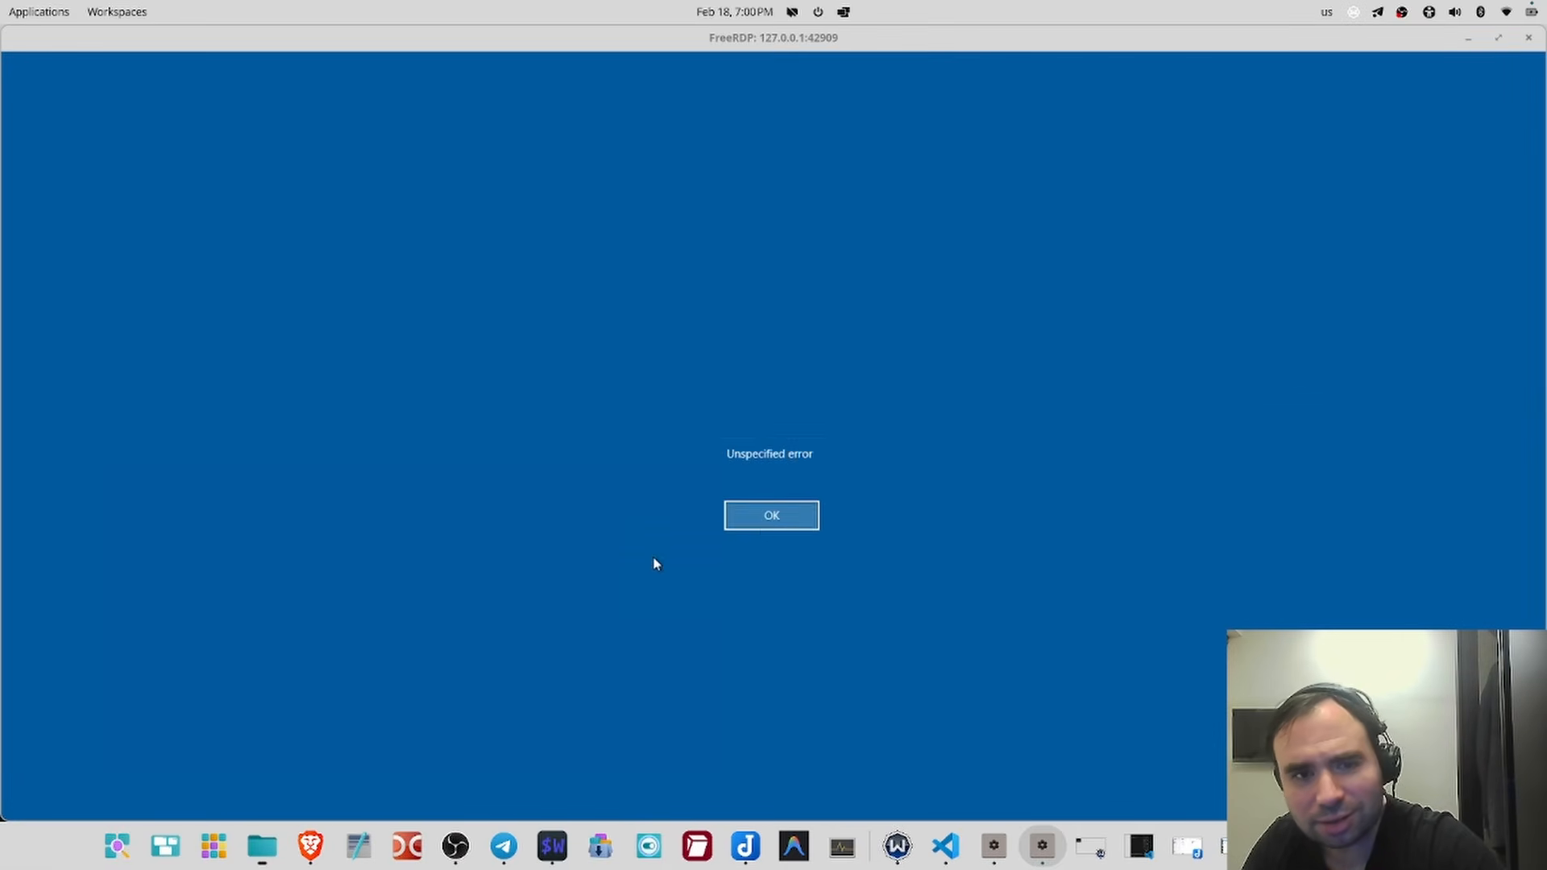
left_click(763, 521)
- Test the Microsoft Edge window by moving it around and scrolling through its Program Files index page
mouse_move(843, 76)
left_mouse_down()
mouse_move(845, 109)
mouse_move(853, 73)
left_mouse_up()
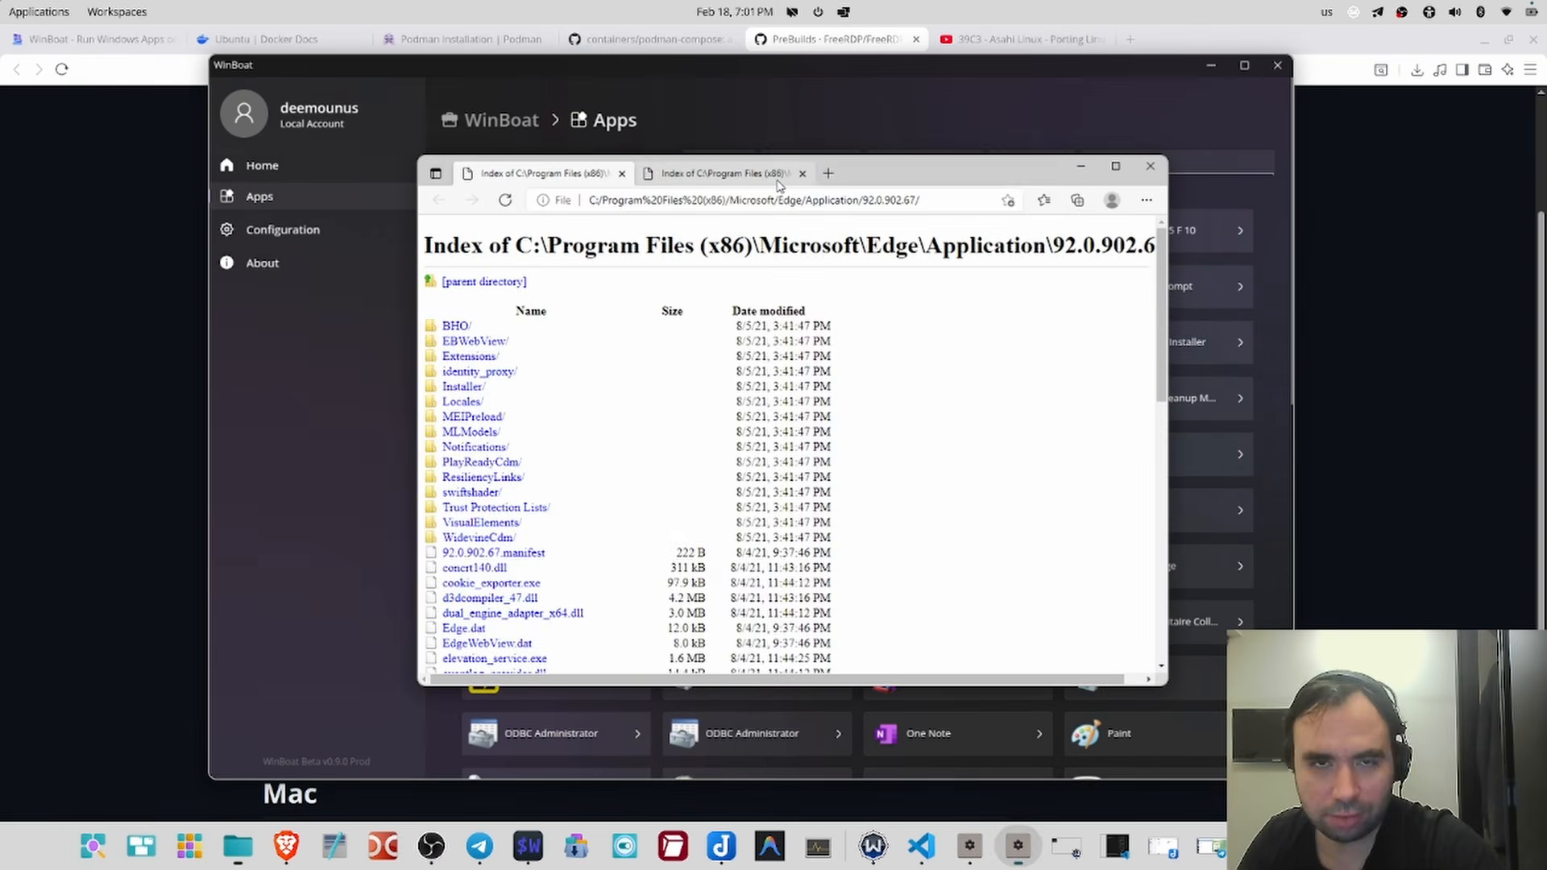
left_click_drag(921, 179, 944, 194)
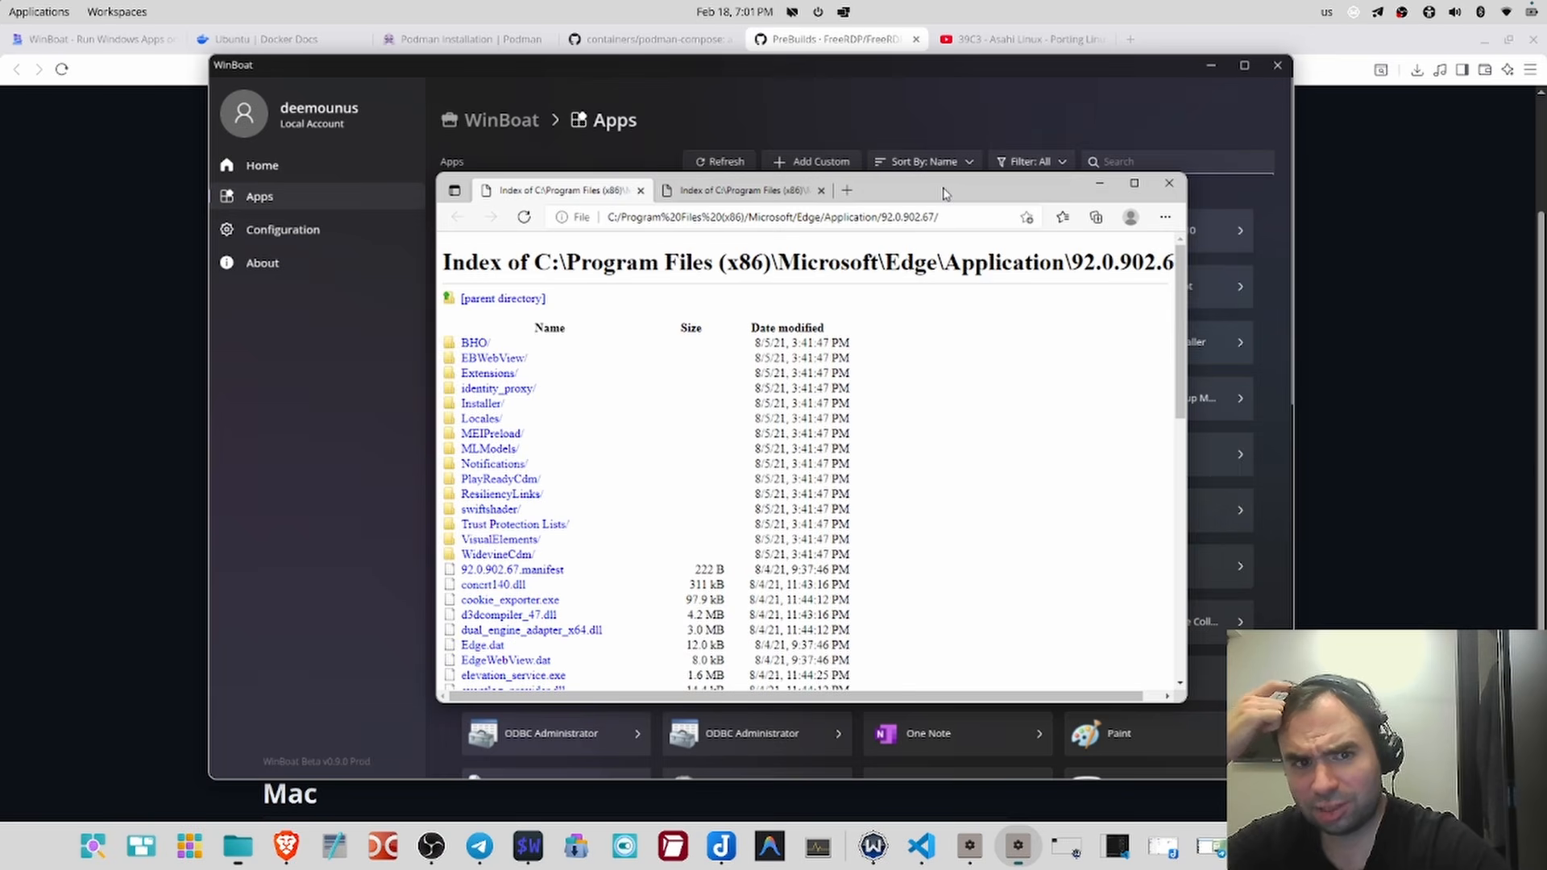
scroll(960, 487, "down", 5)
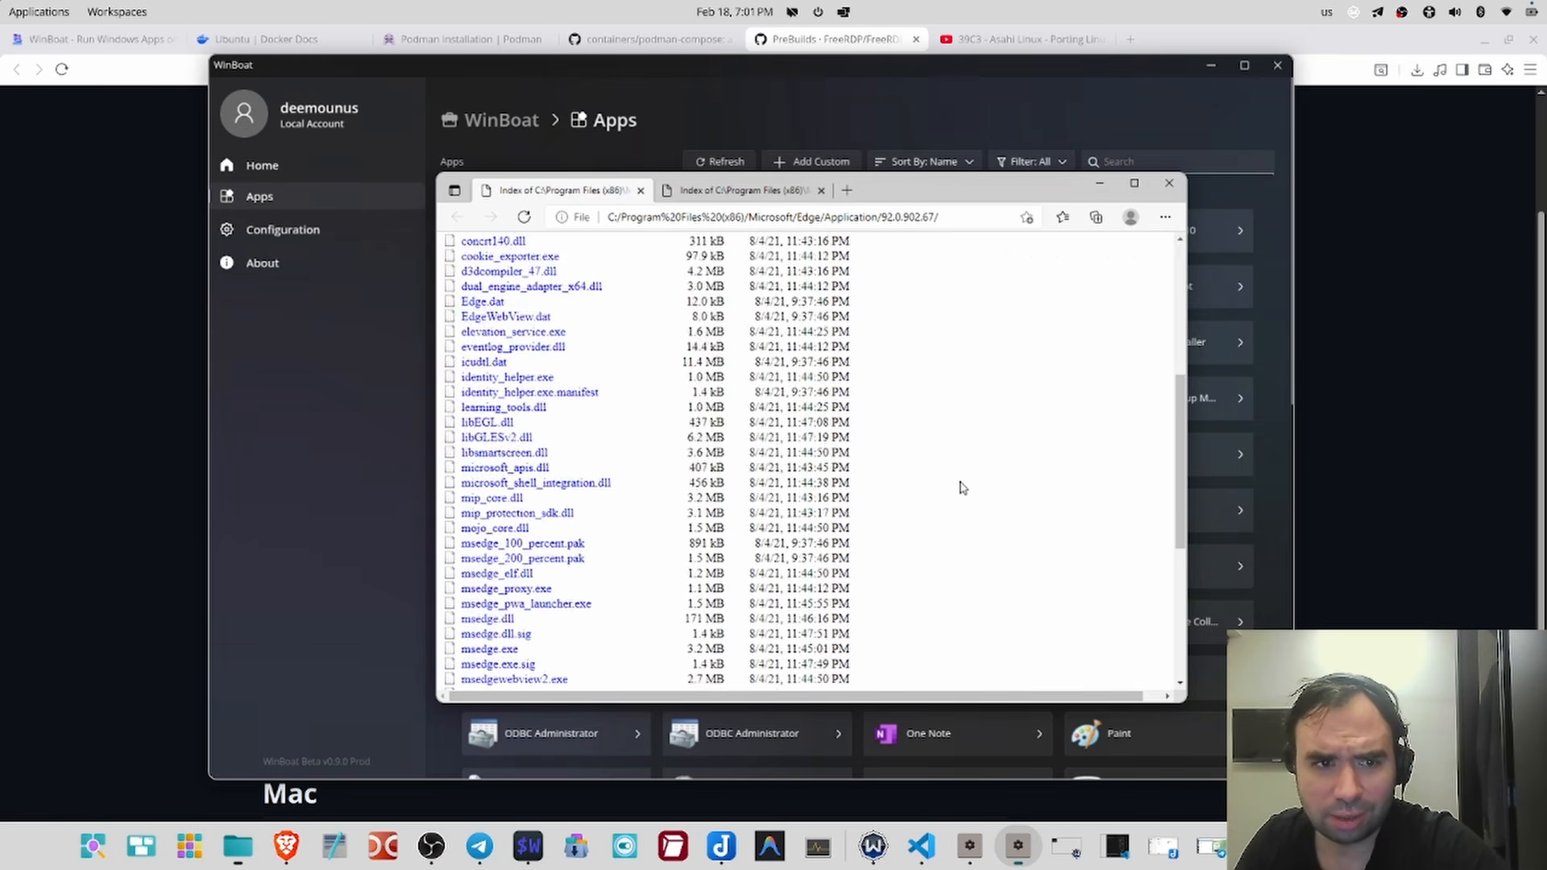
scroll(961, 485, "up", 5)
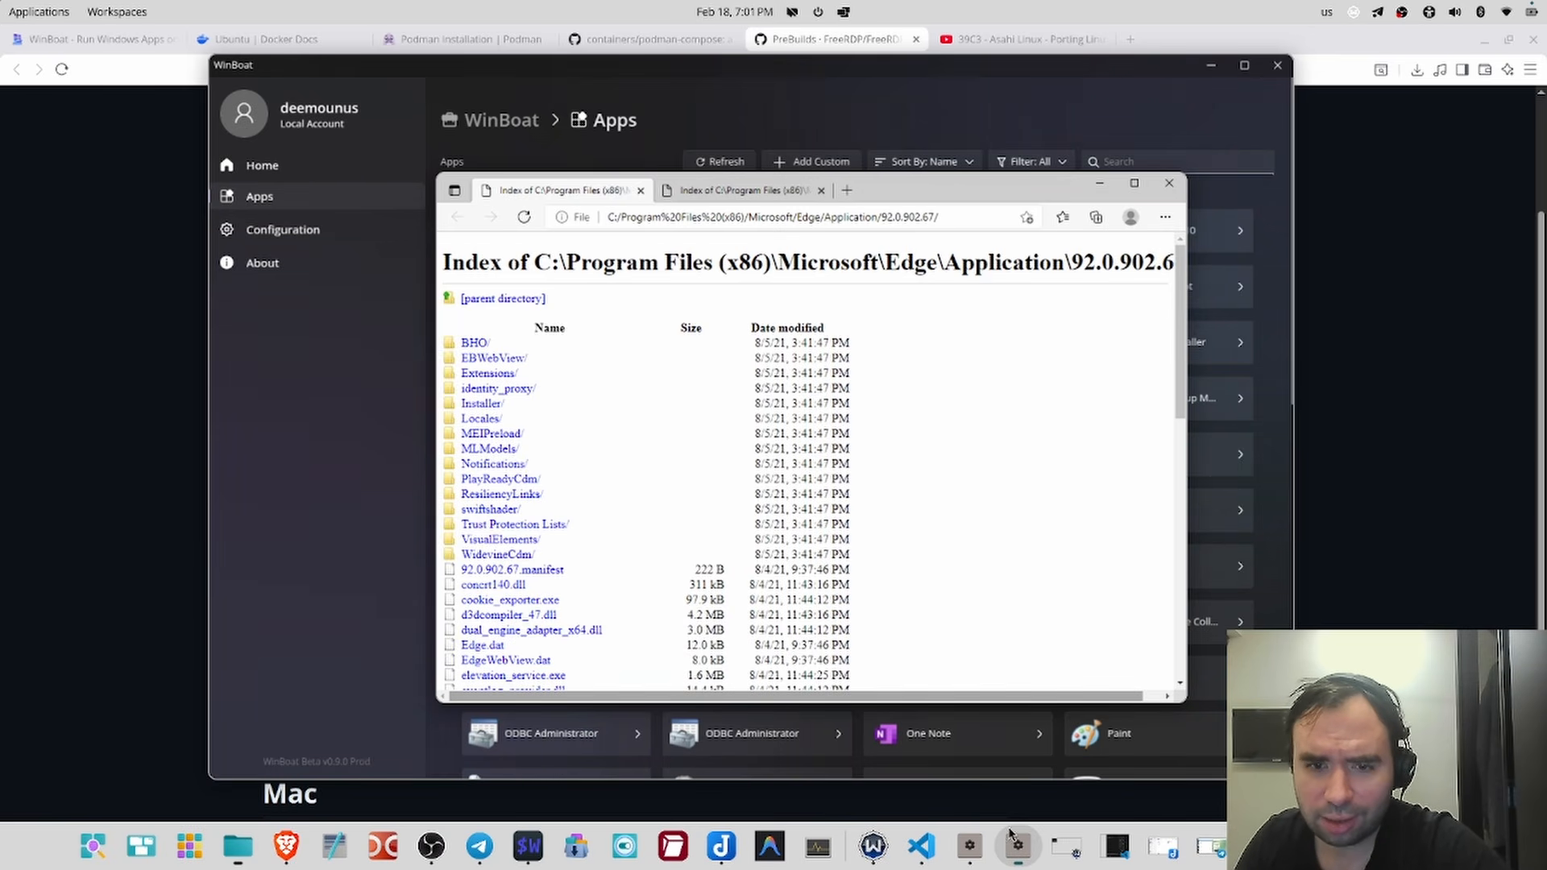
left_click_drag(960, 198, 806, 275)
left_click(770, 228)
left_click(769, 229)
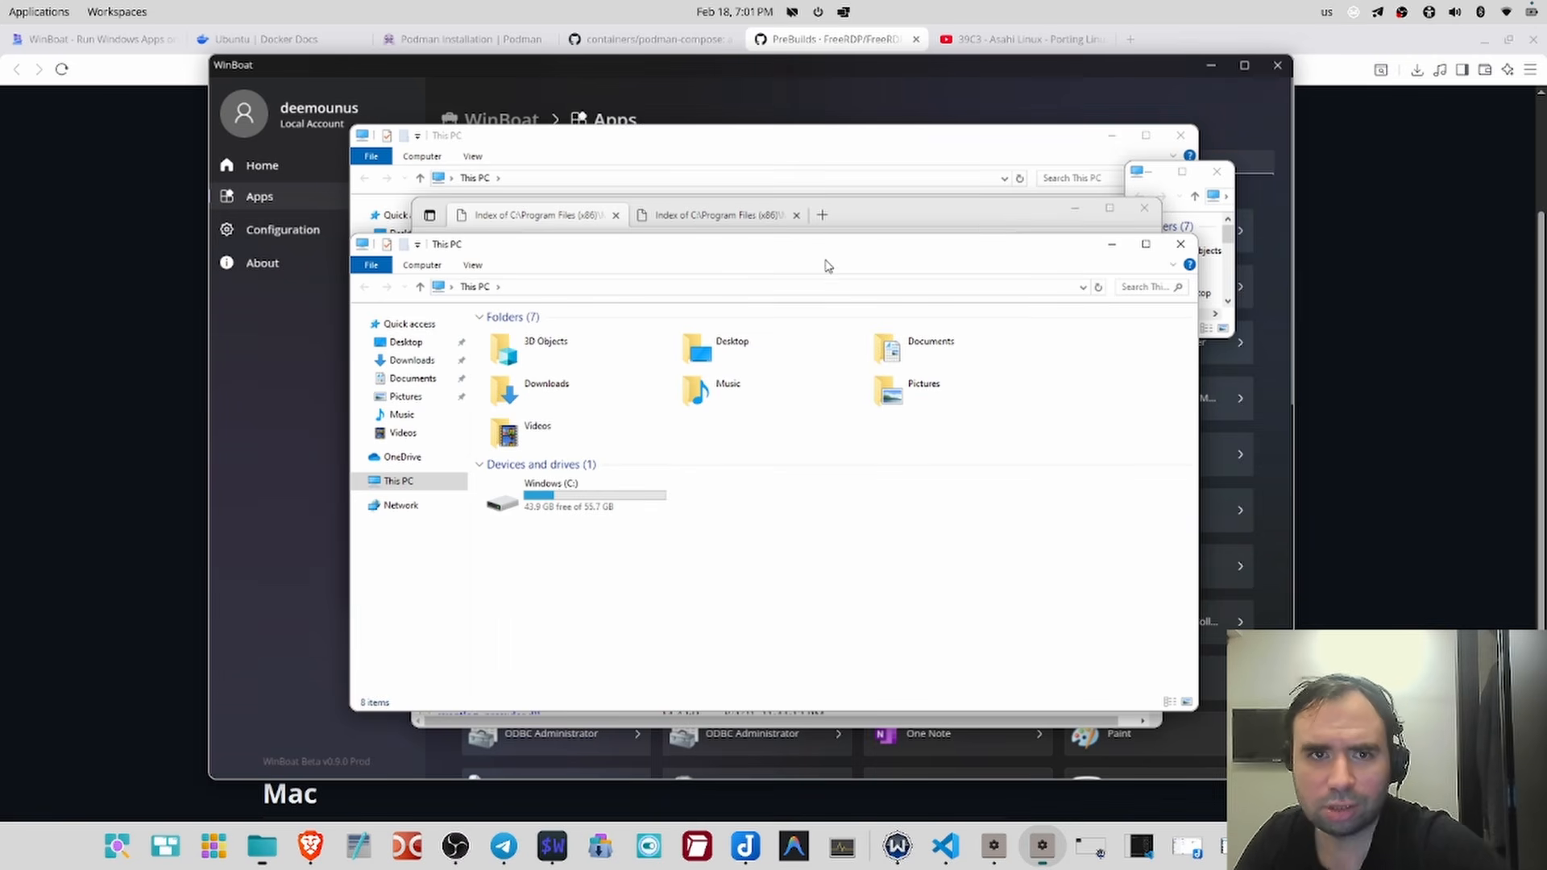
- Test the File Explorer windows by moving the large This PC window and switching the small one between maximized and restored size
left_click_drag(834, 255, 840, 270)
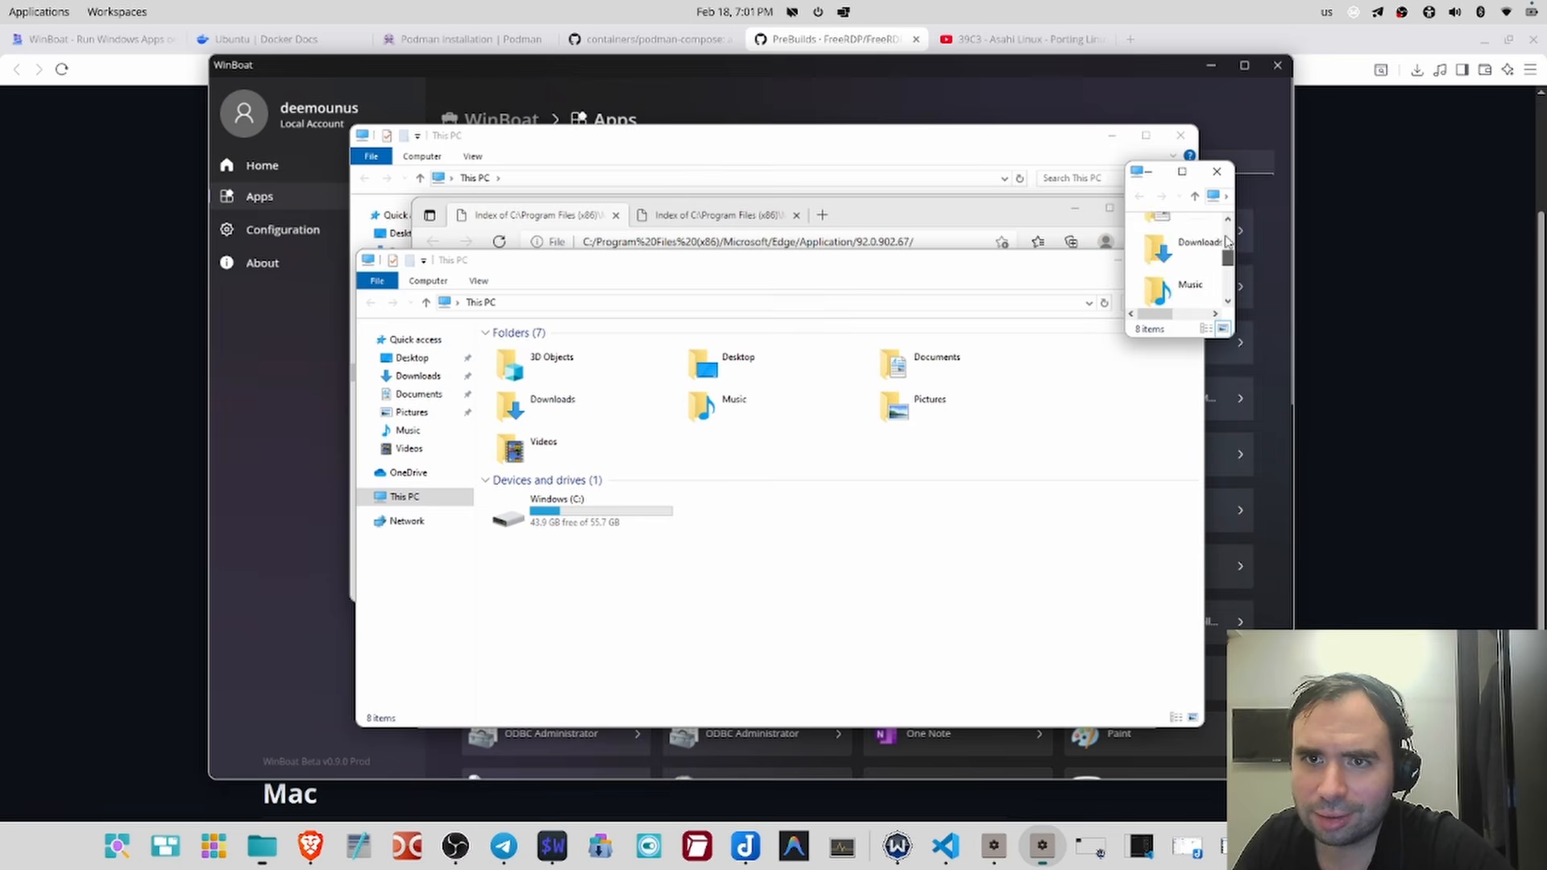
left_click(1215, 173)
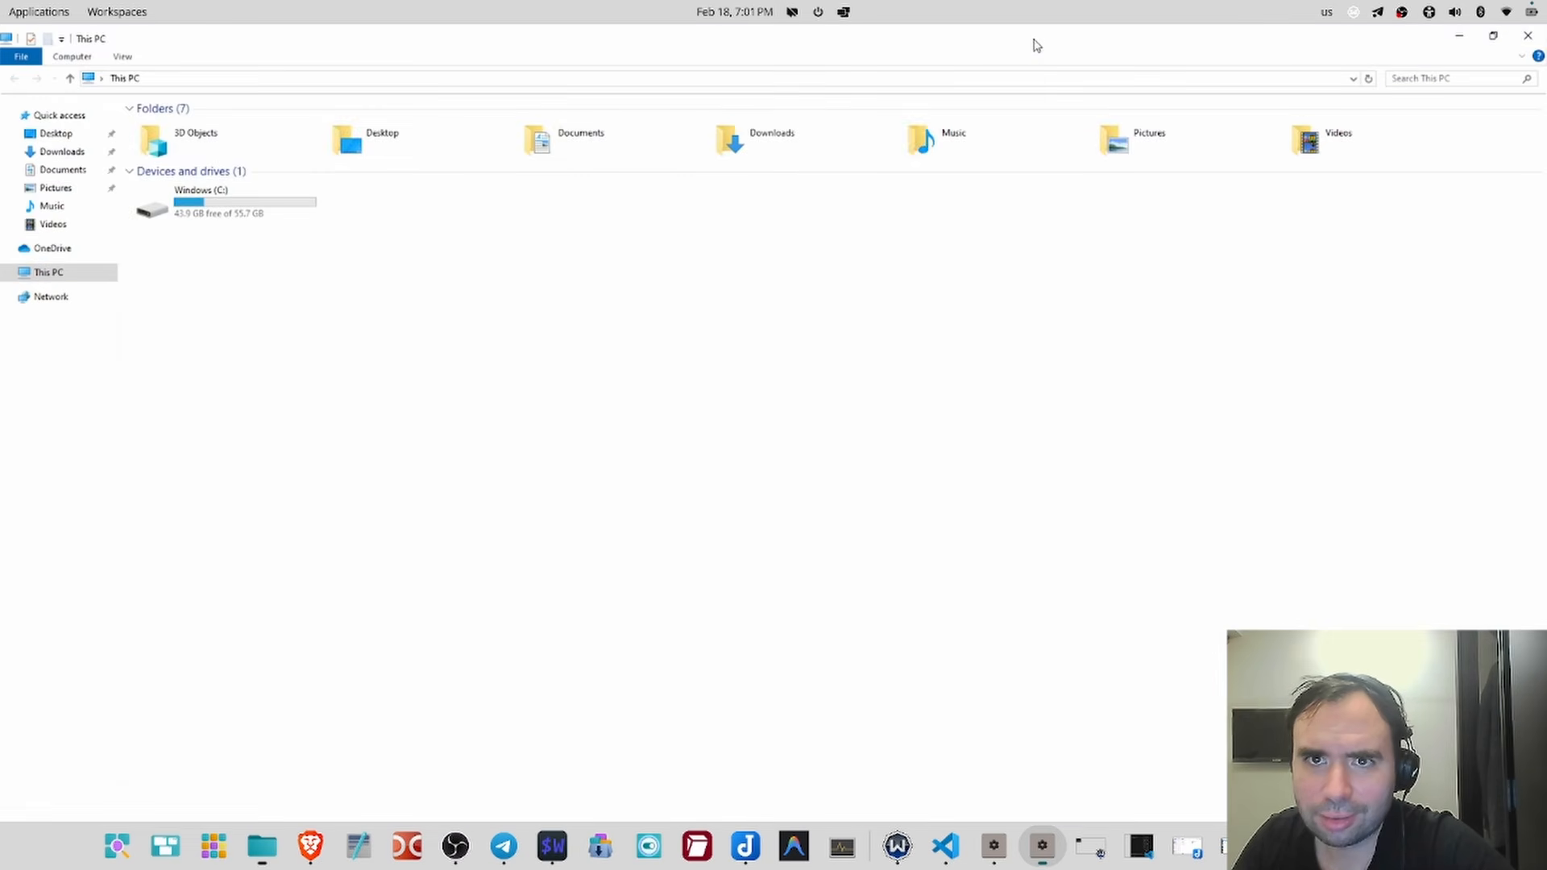
double_click(1036, 46)
left_click(1181, 176)
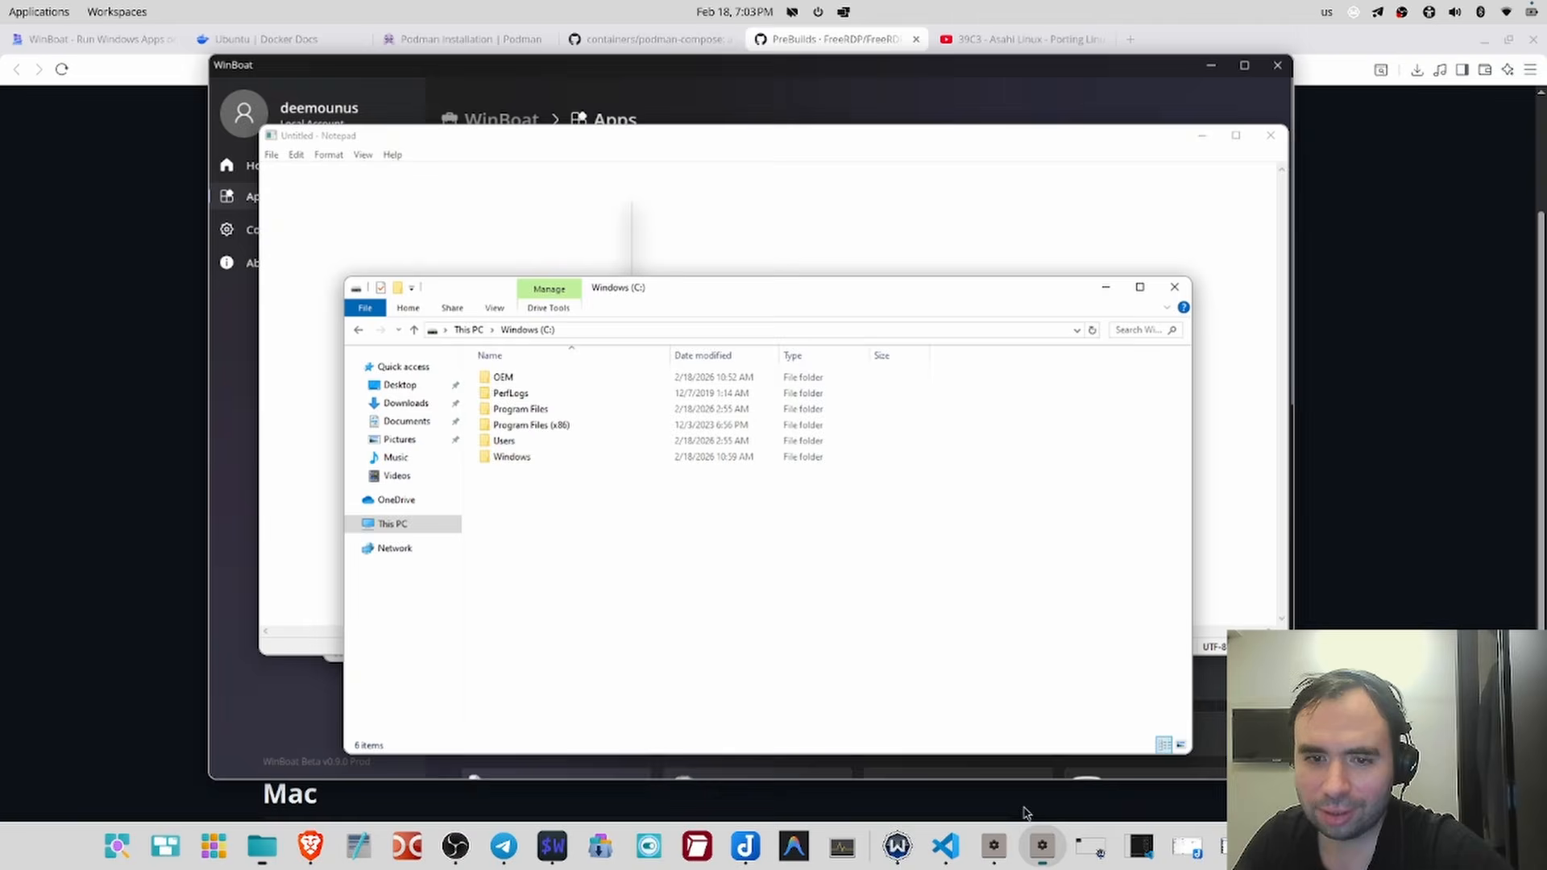
left_click(1001, 850)
left_click(1001, 850)
left_click(990, 851)
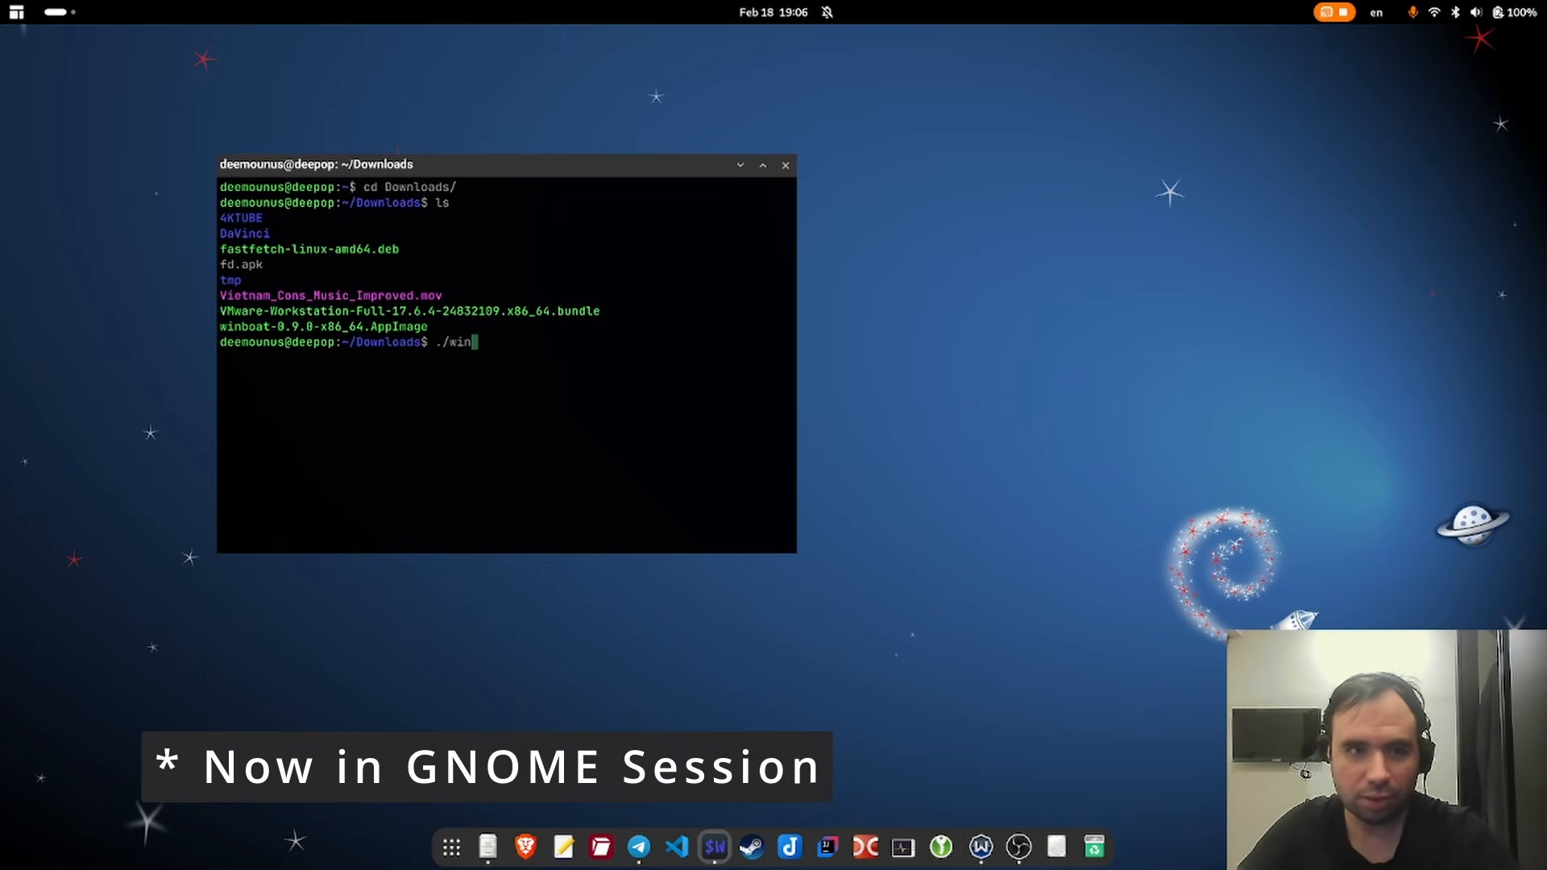
- In the GNOME session, launch winboat-0.9.0-x86_64.AppImage from the Downloads folder and browse the list of Windows apps
key("Tab")
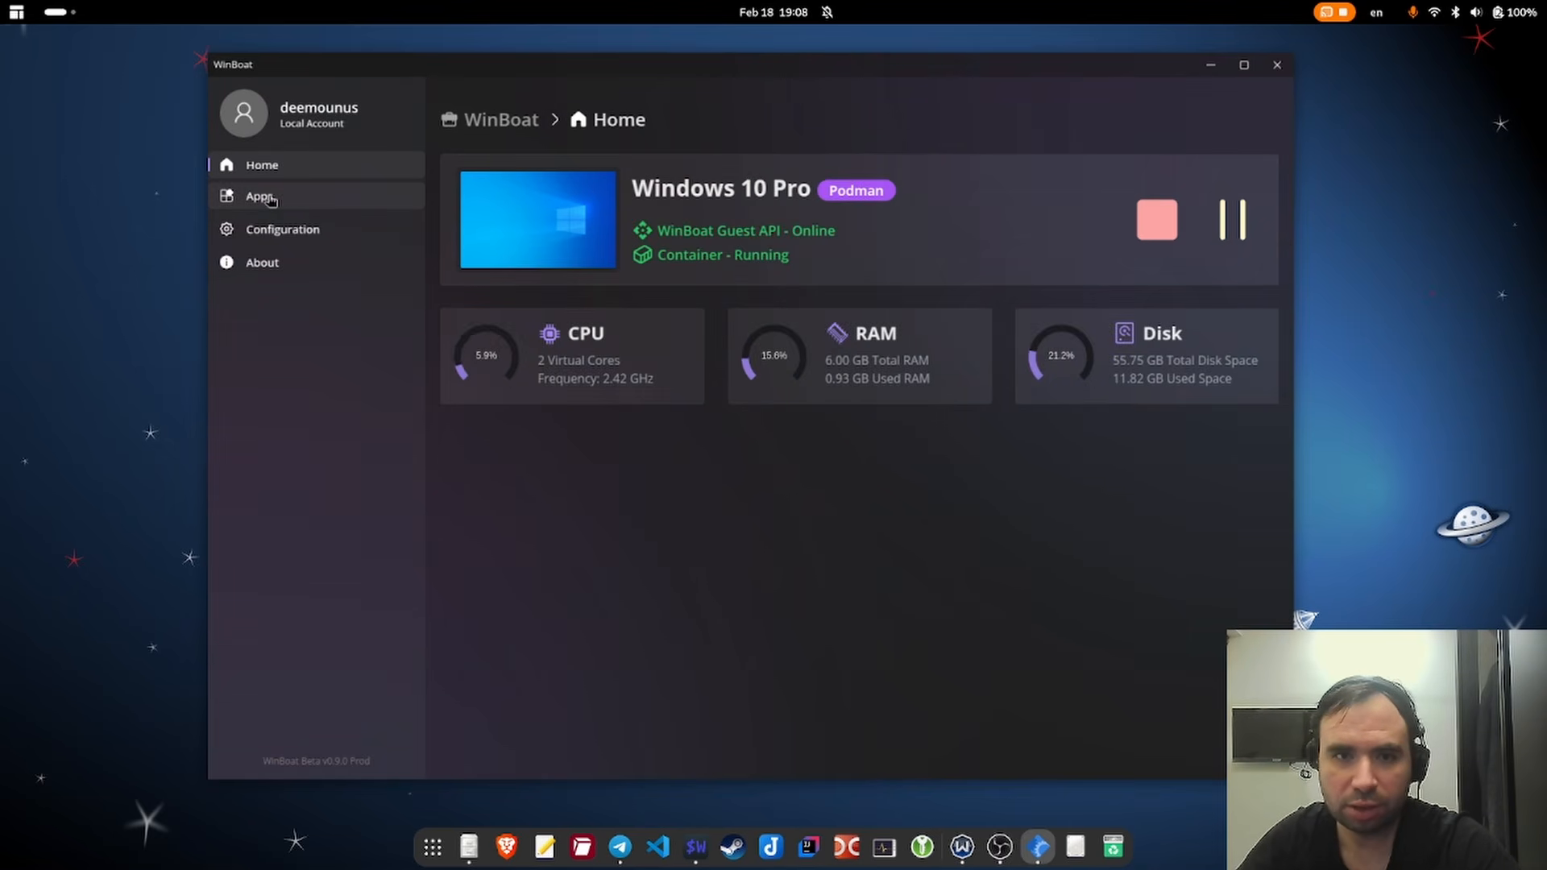
left_click(266, 198)
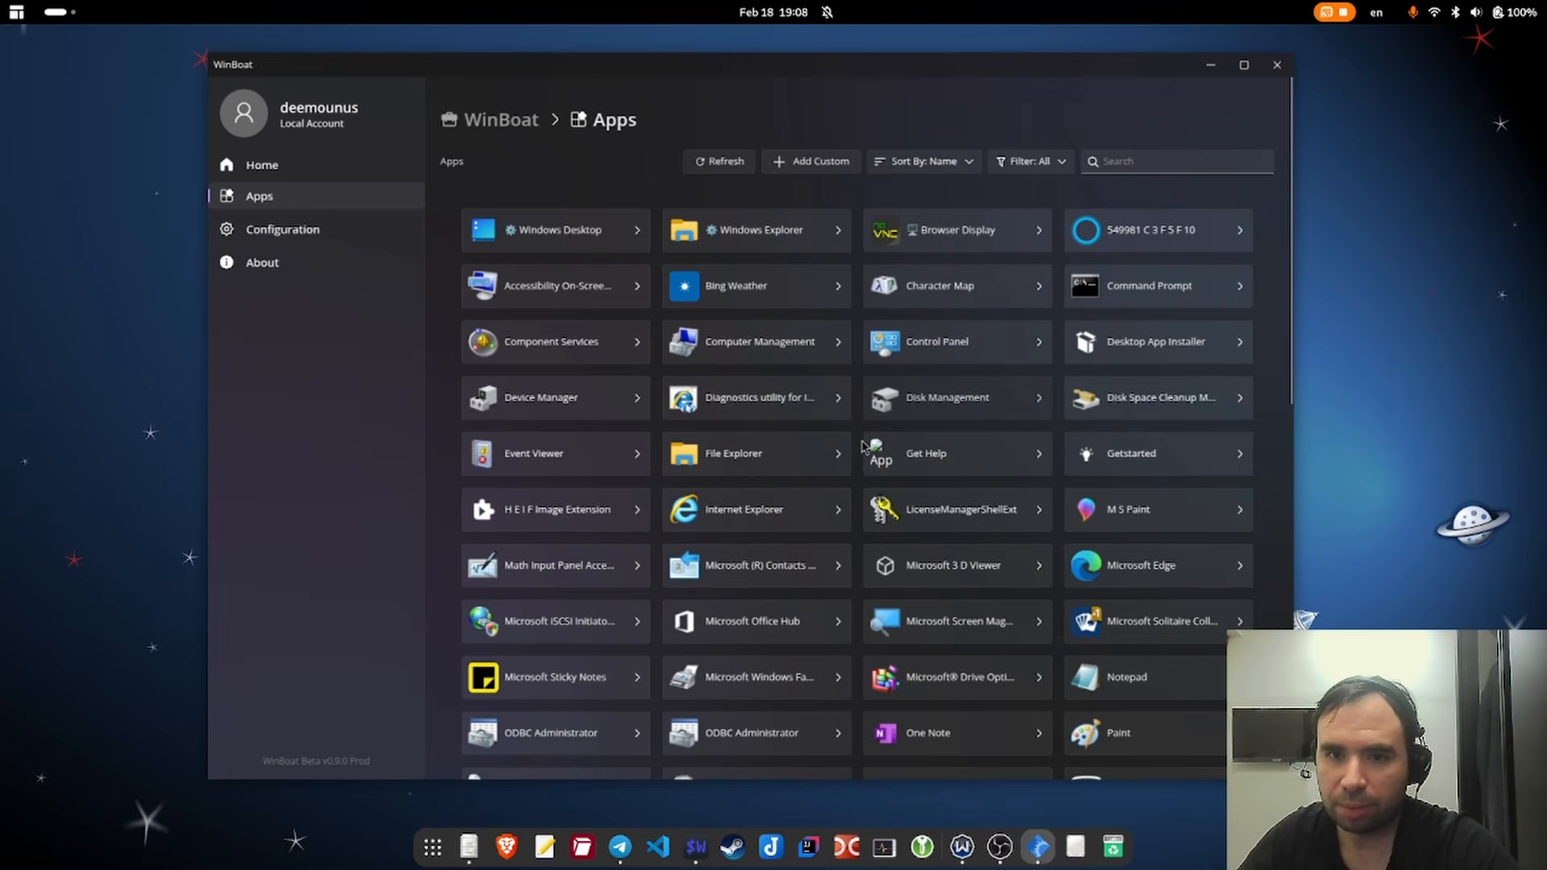
scroll(866, 448, "down", 3)
scroll(921, 448, "up", 3)
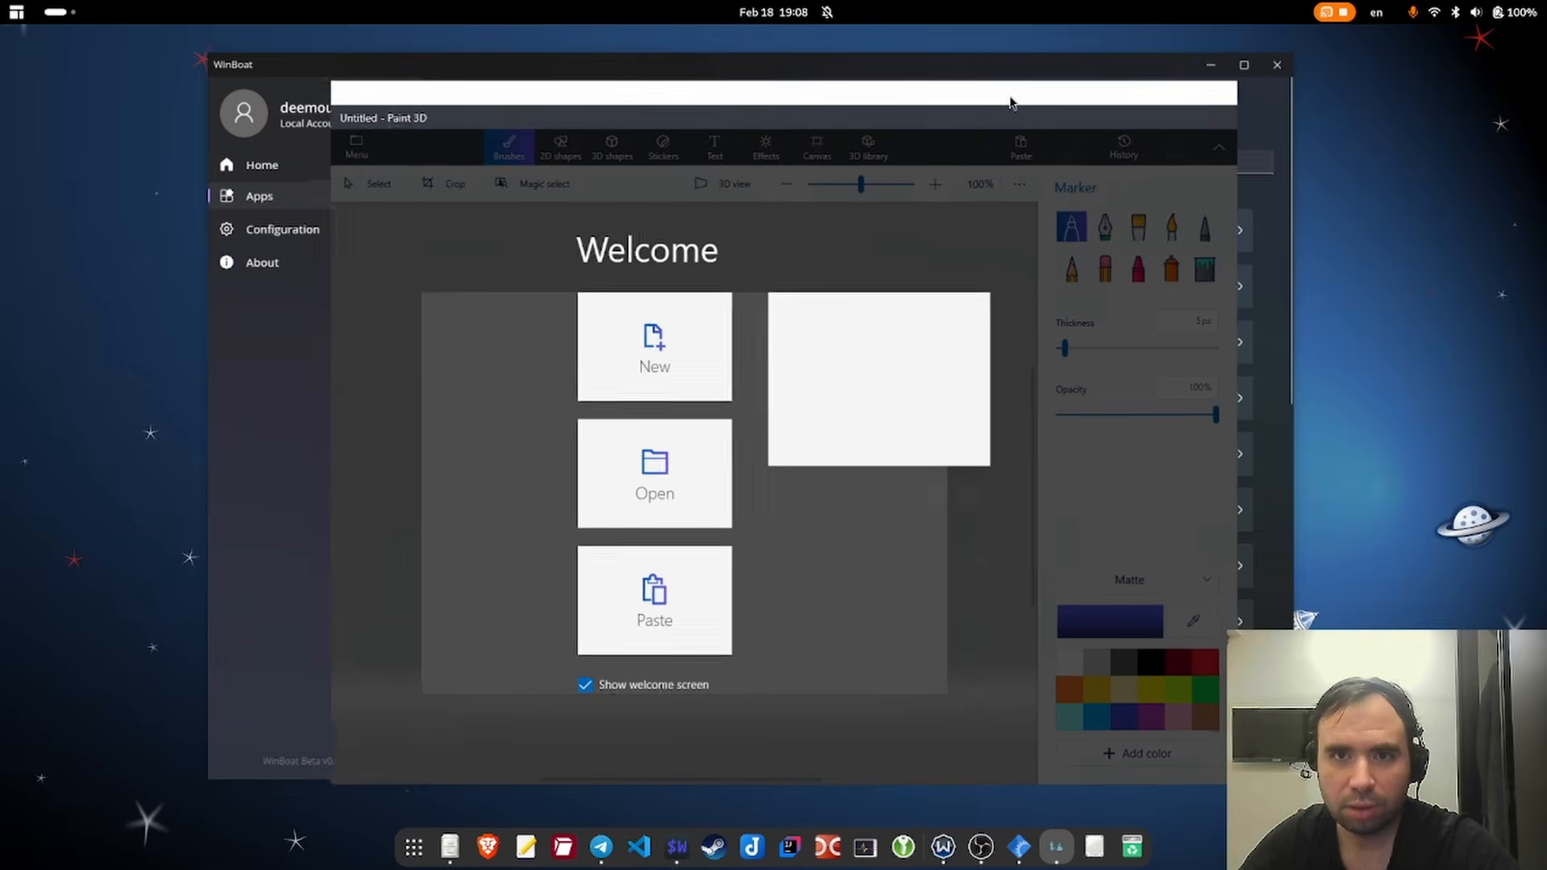
- Create a new Paint 3D drawing, sketch a few blue marker strokes on the canvas, and move the Paint 3D window
left_click(645, 355)
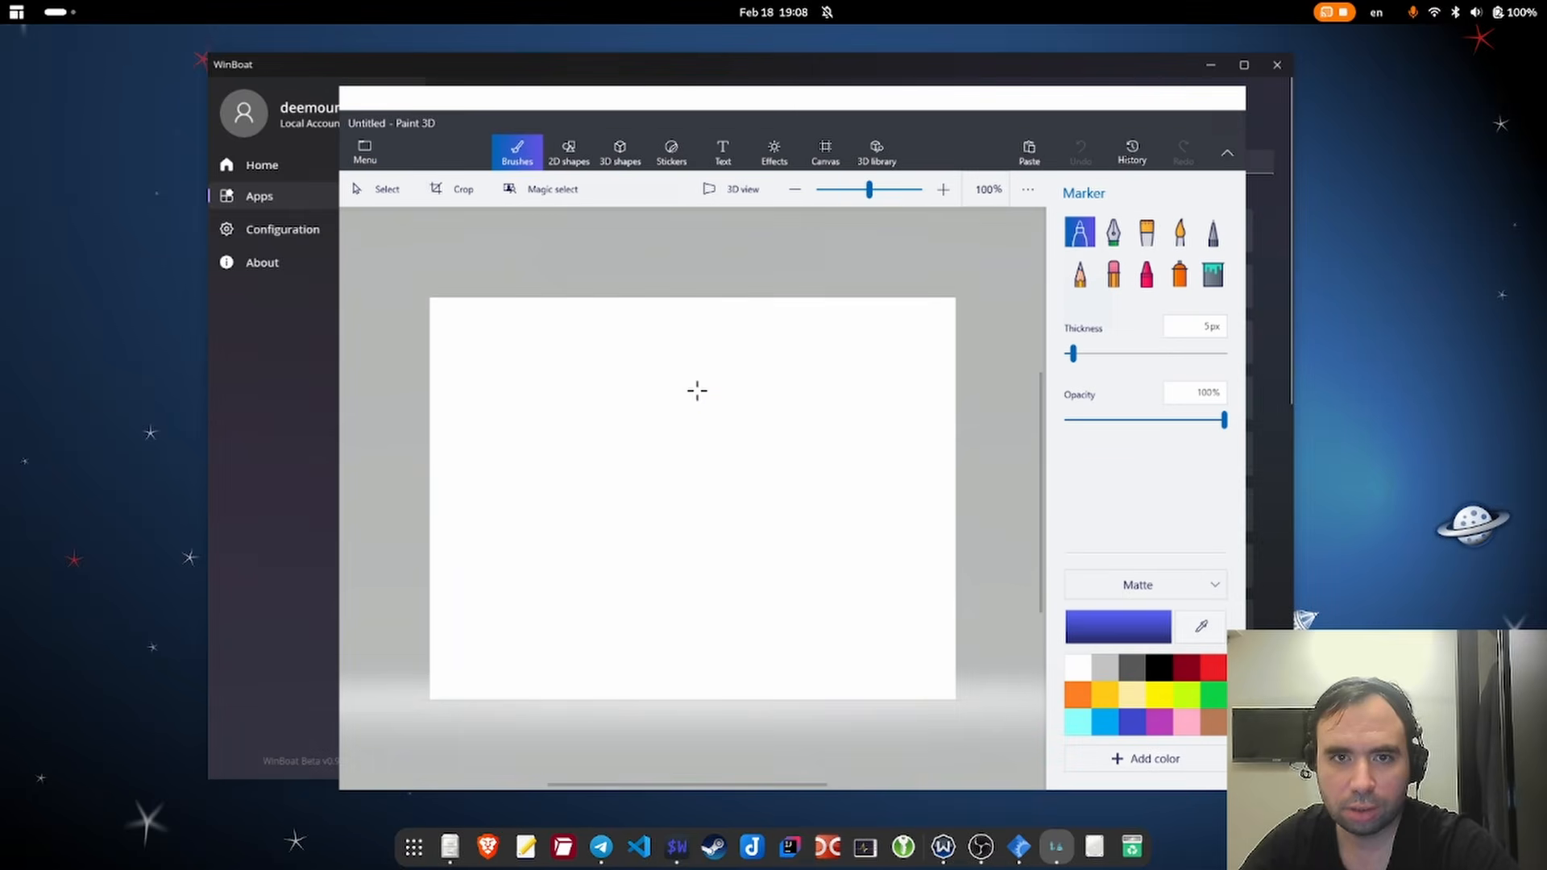
left_click_drag(601, 400, 782, 464)
mouse_move(654, 455)
left_mouse_down()
mouse_move(671, 456)
mouse_move(632, 496)
mouse_move(675, 481)
left_mouse_up()
left_click_drag(657, 417, 695, 429)
left_click_drag(901, 105, 846, 106)
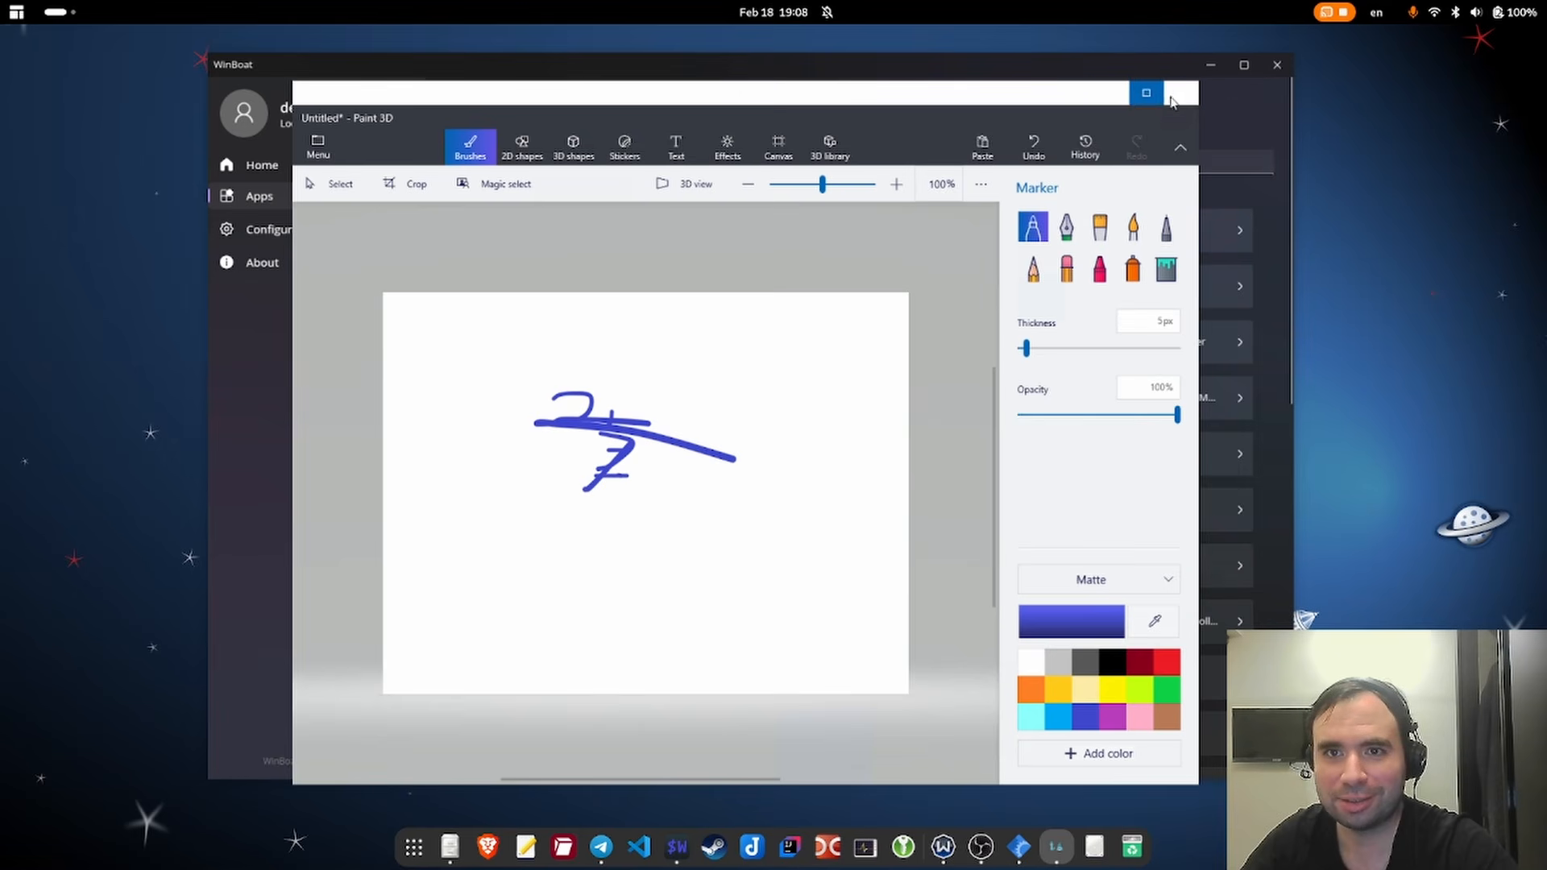
- Test moving the Paint 3D window once more and close it
left_click_drag(1048, 99, 1123, 105)
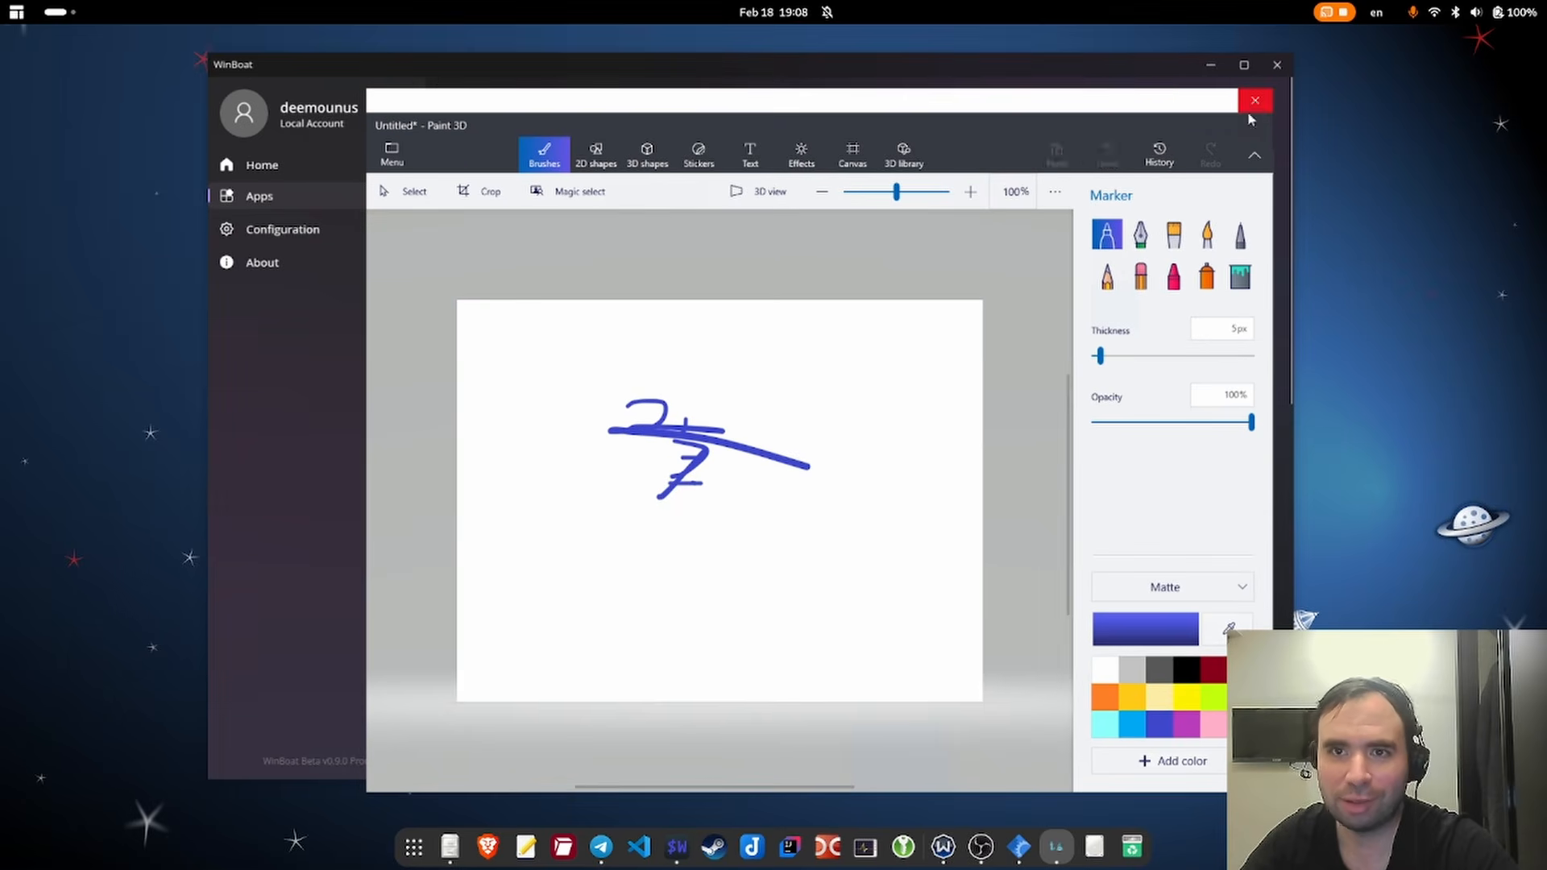
left_click(1254, 102)
- Launch Control Panel, view the installed programs in Programs and Features, test moving the window, and close it
left_click(989, 348)
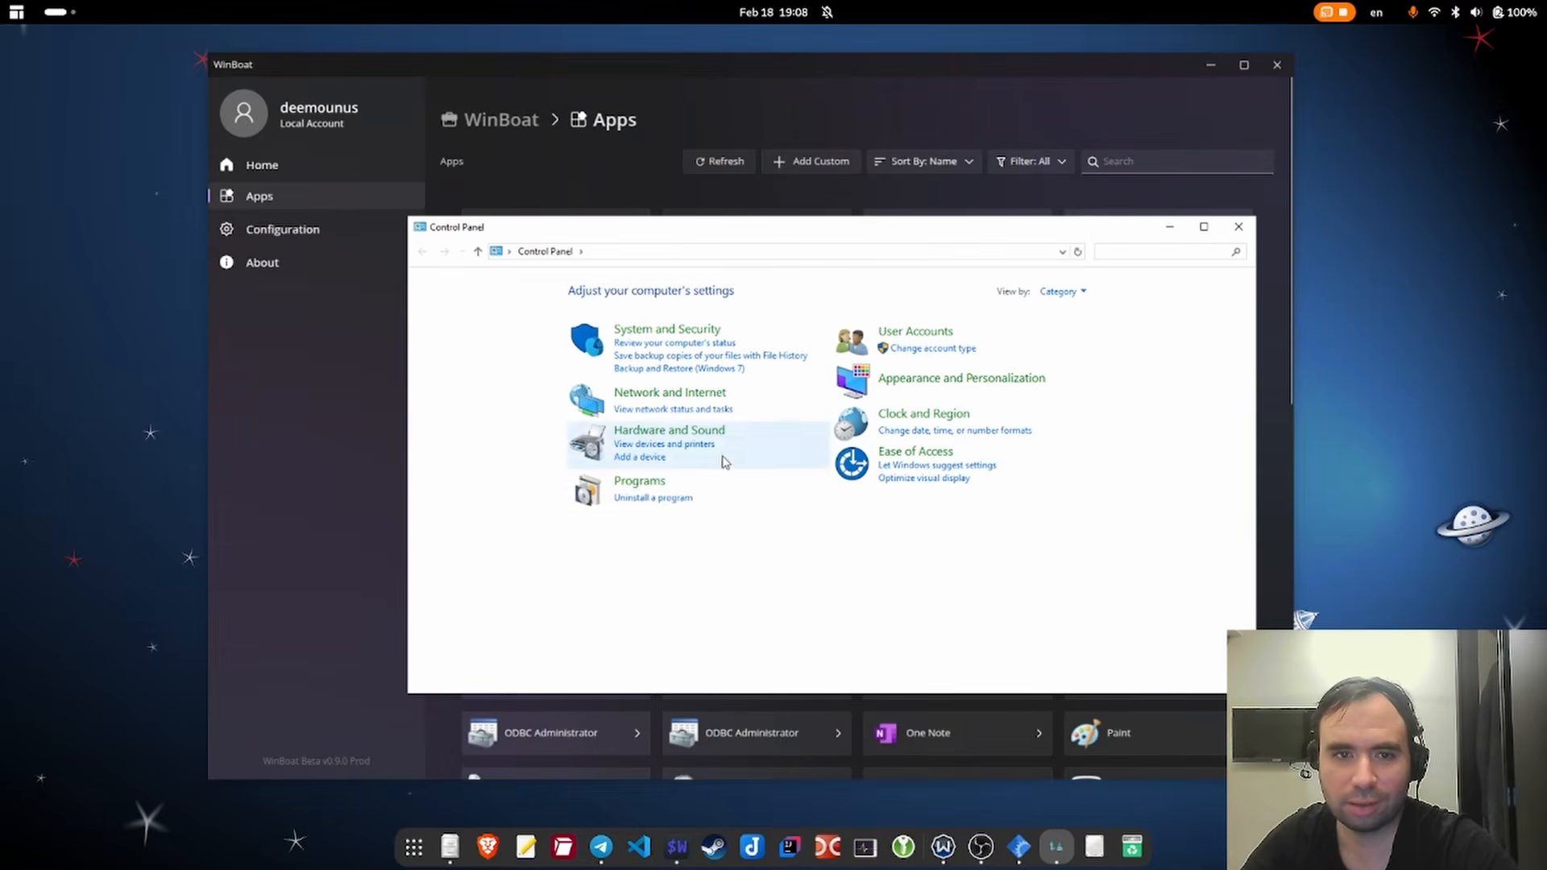
left_click(681, 506)
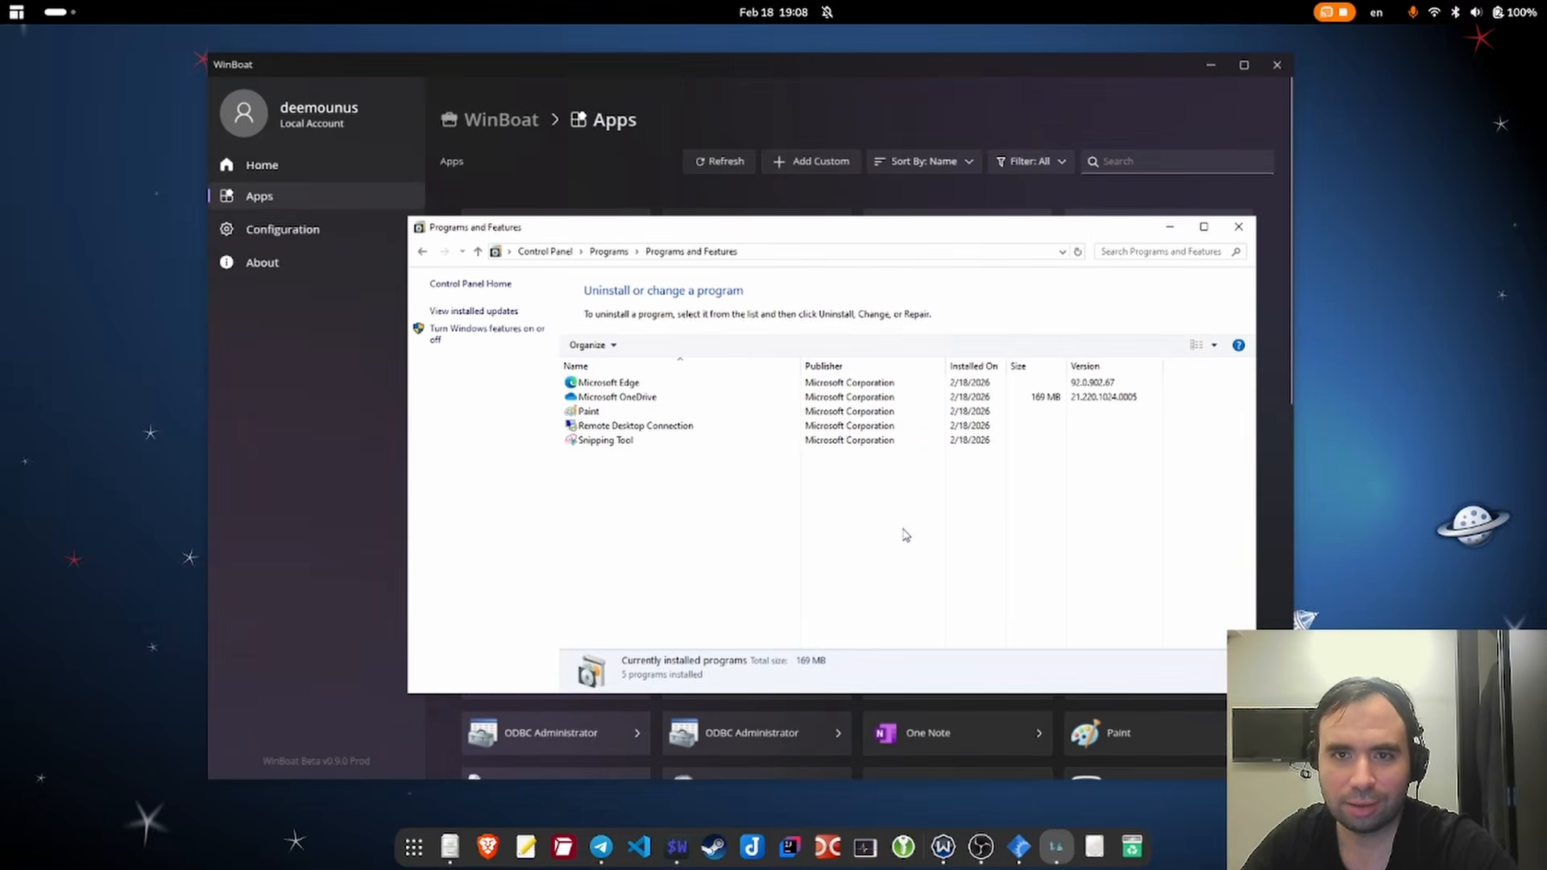
mouse_move(1025, 238)
left_mouse_down()
mouse_move(1064, 253)
mouse_move(1028, 242)
left_mouse_up()
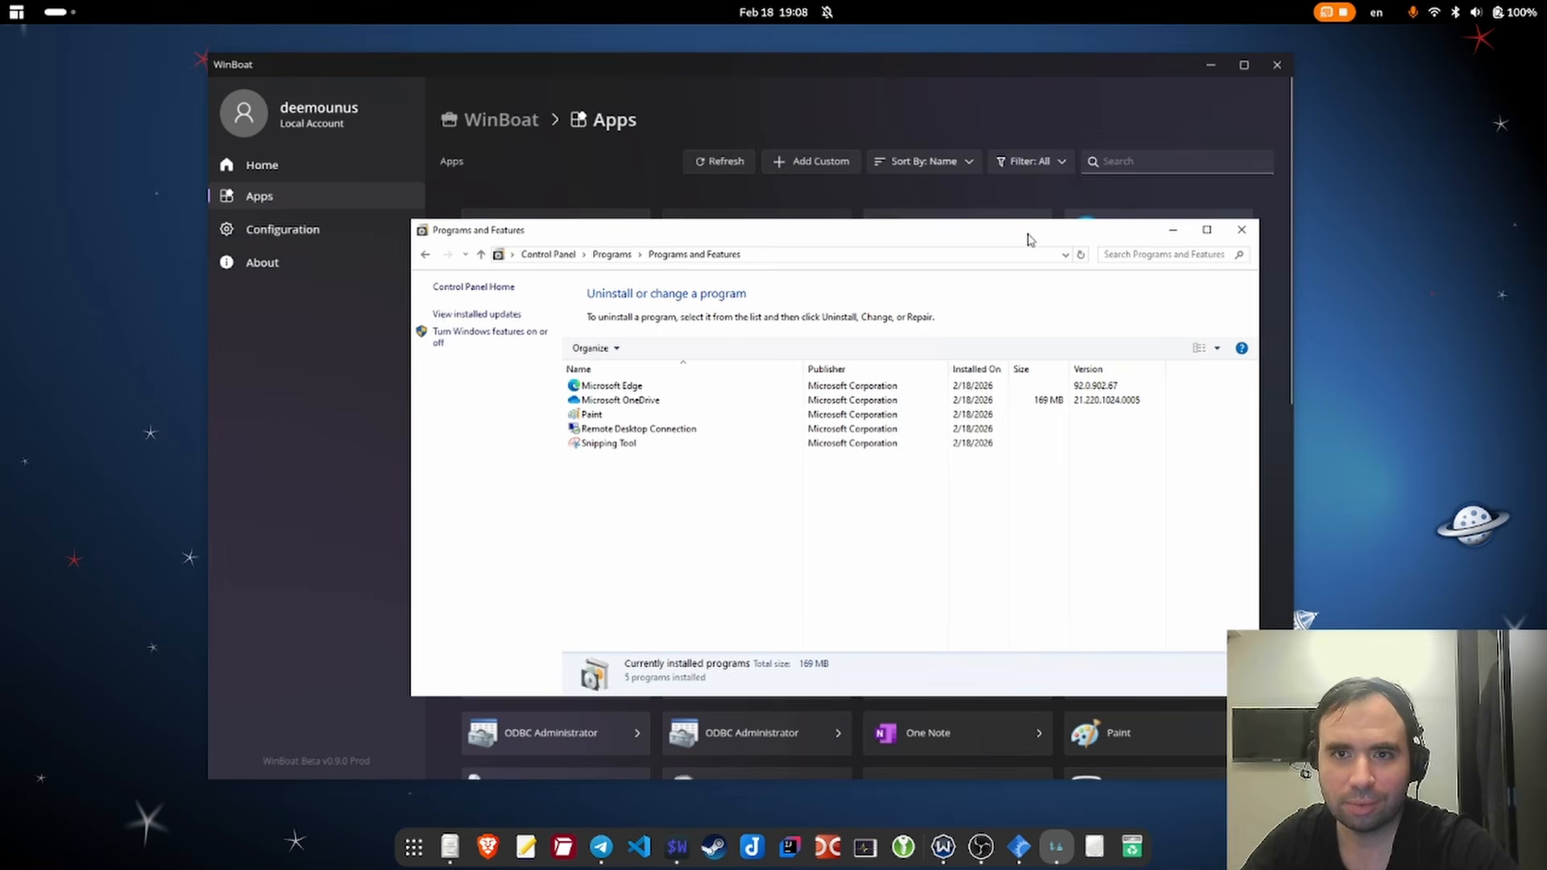
left_click(1241, 230)
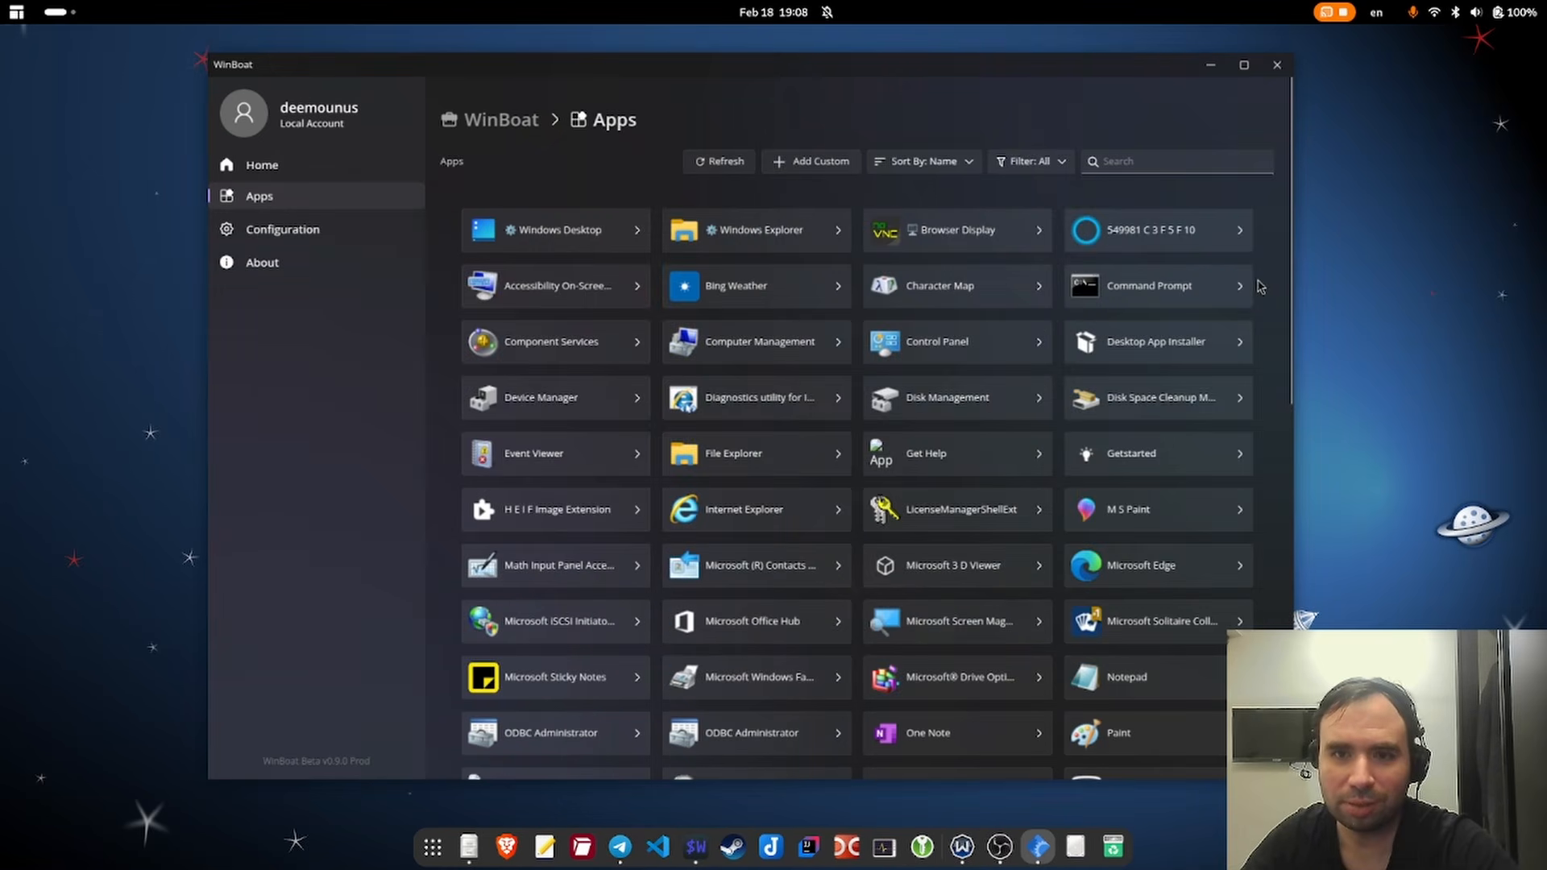
- Launch Microsoft Edge from the list of Windows apps and load the Linux Kernel Archives site in a new tab
scroll(1259, 283, "down", 2)
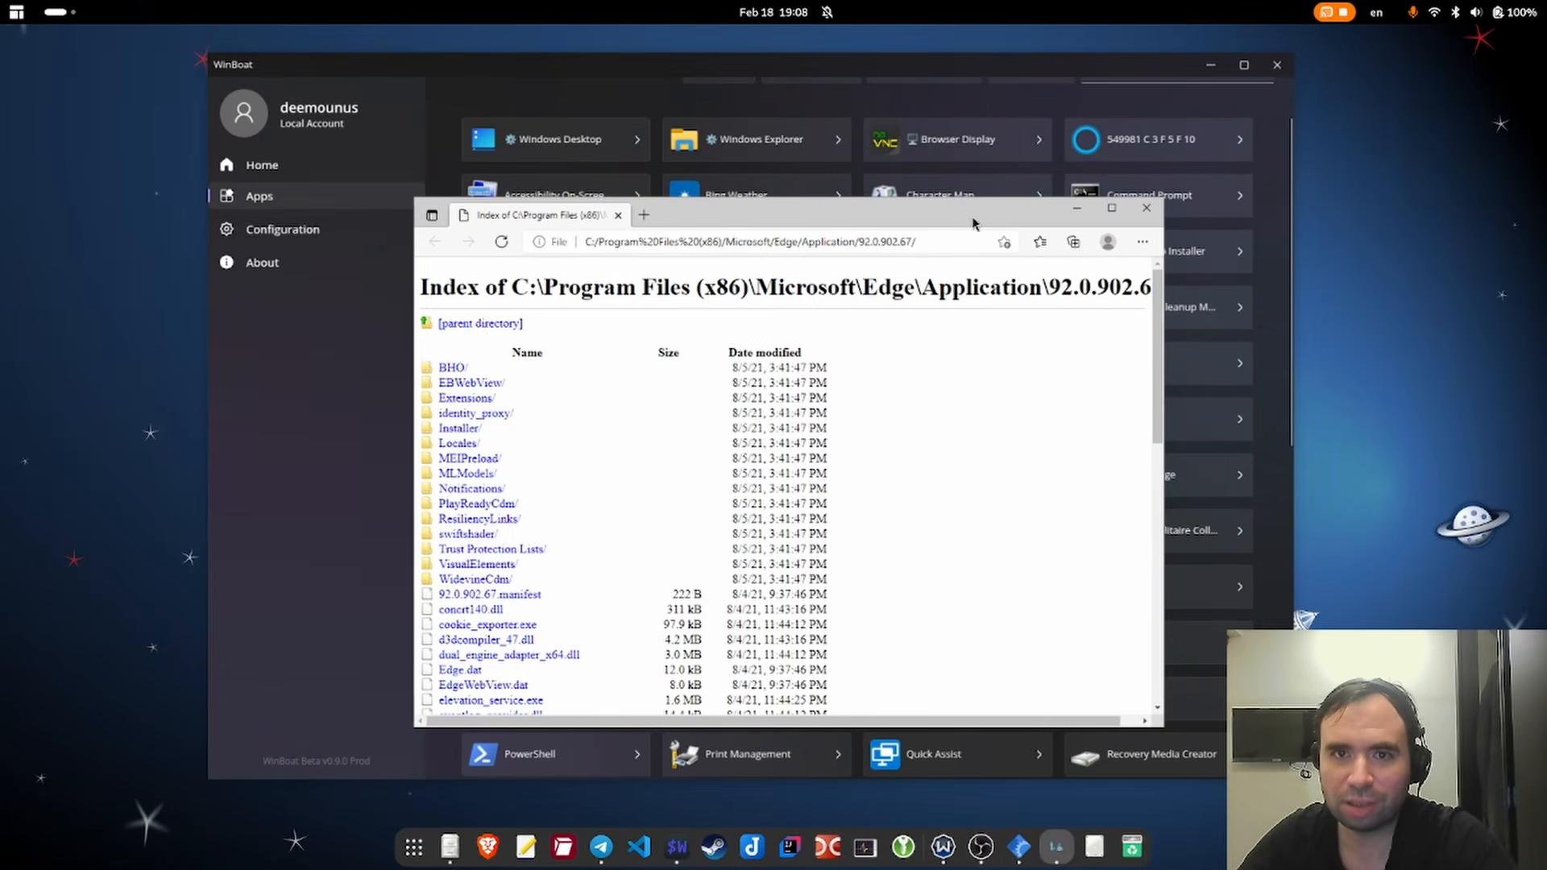
left_click(641, 215)
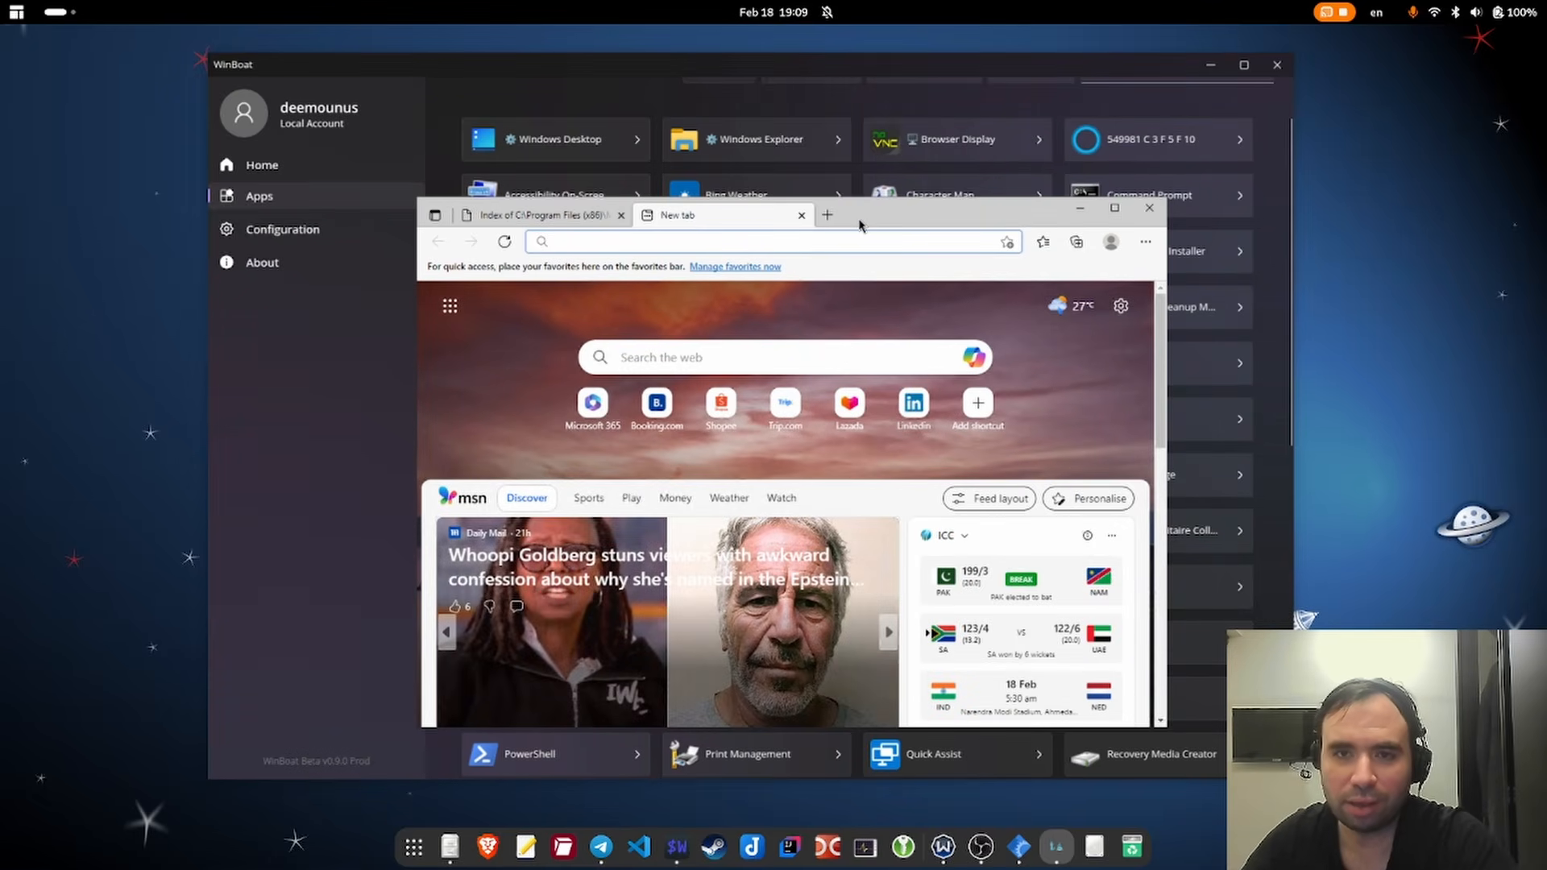
mouse_move(865, 223)
left_mouse_down()
mouse_move(852, 222)
mouse_move(892, 233)
left_mouse_up()
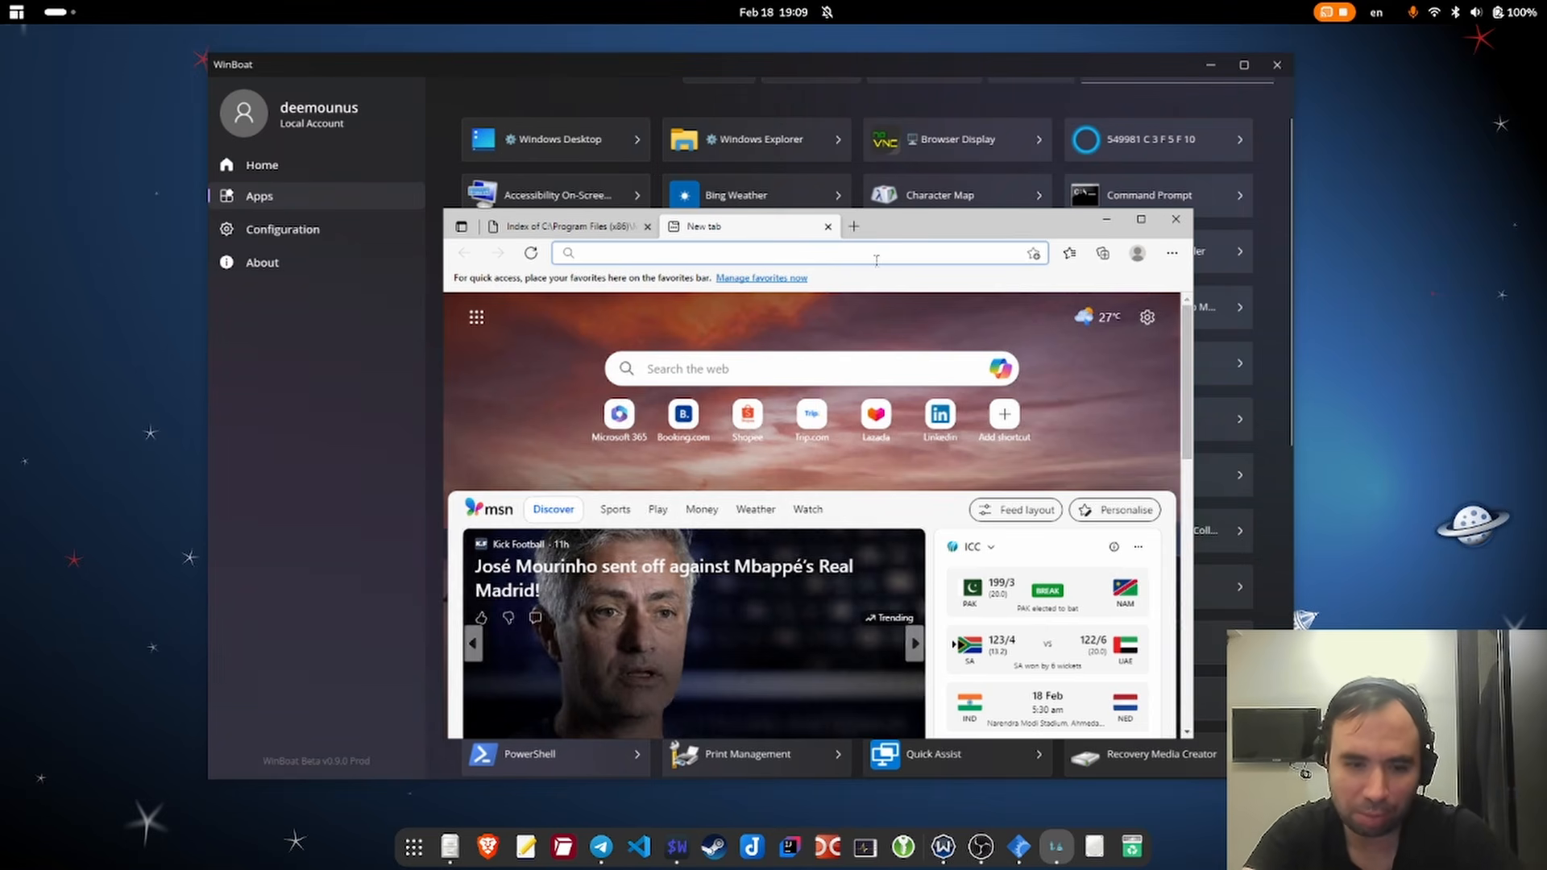
- Launch Command Prompt from the Windows apps, move its window, and run winver to show the Windows version
left_click(1135, 195)
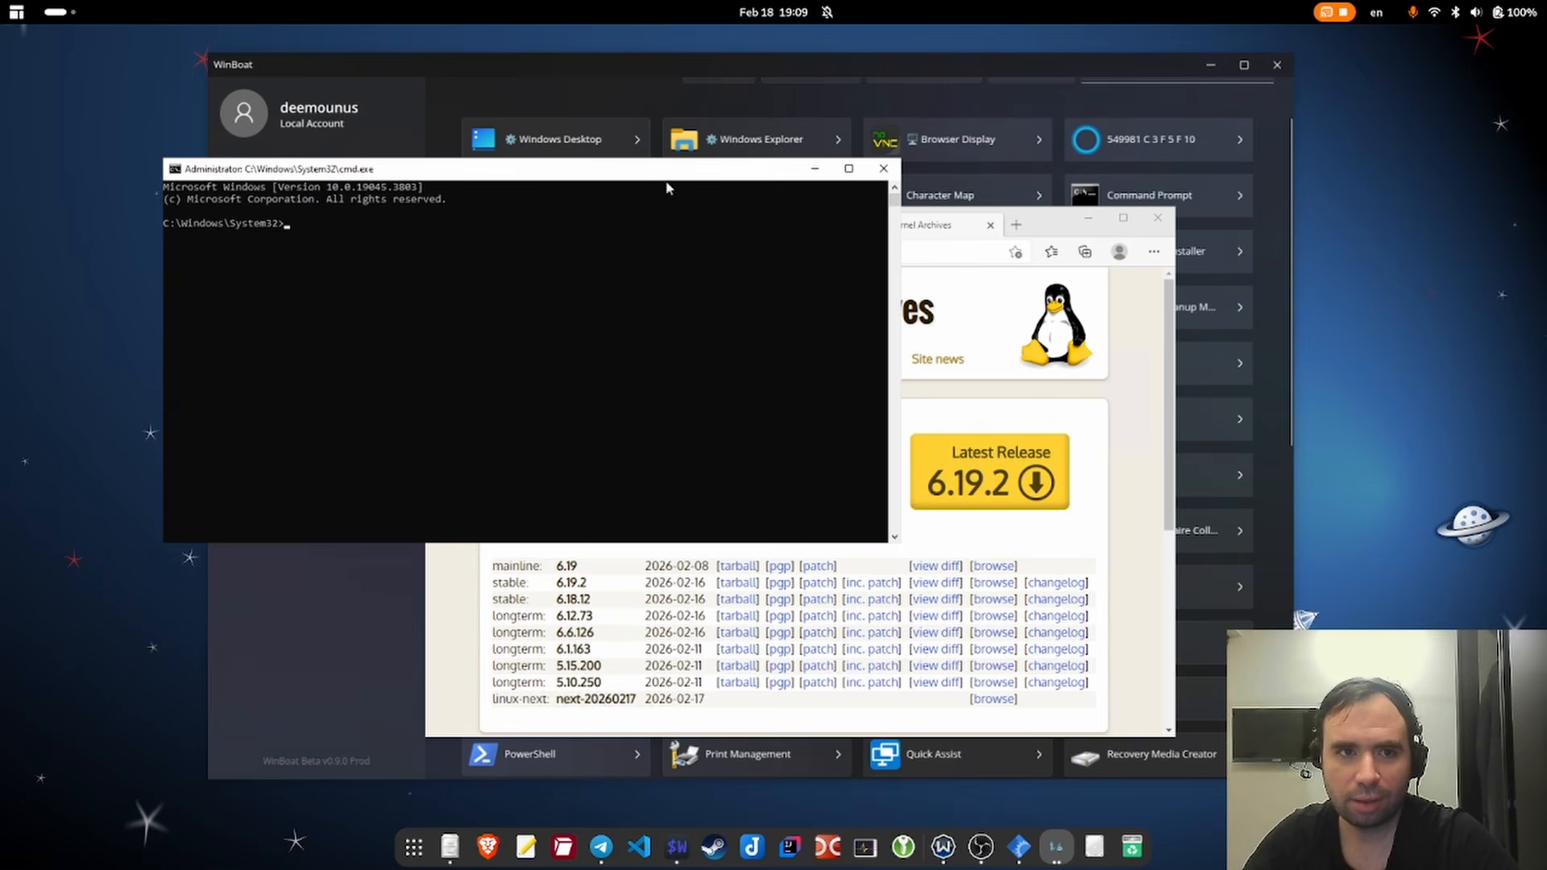
left_click_drag(666, 183, 786, 211)
type("winver")
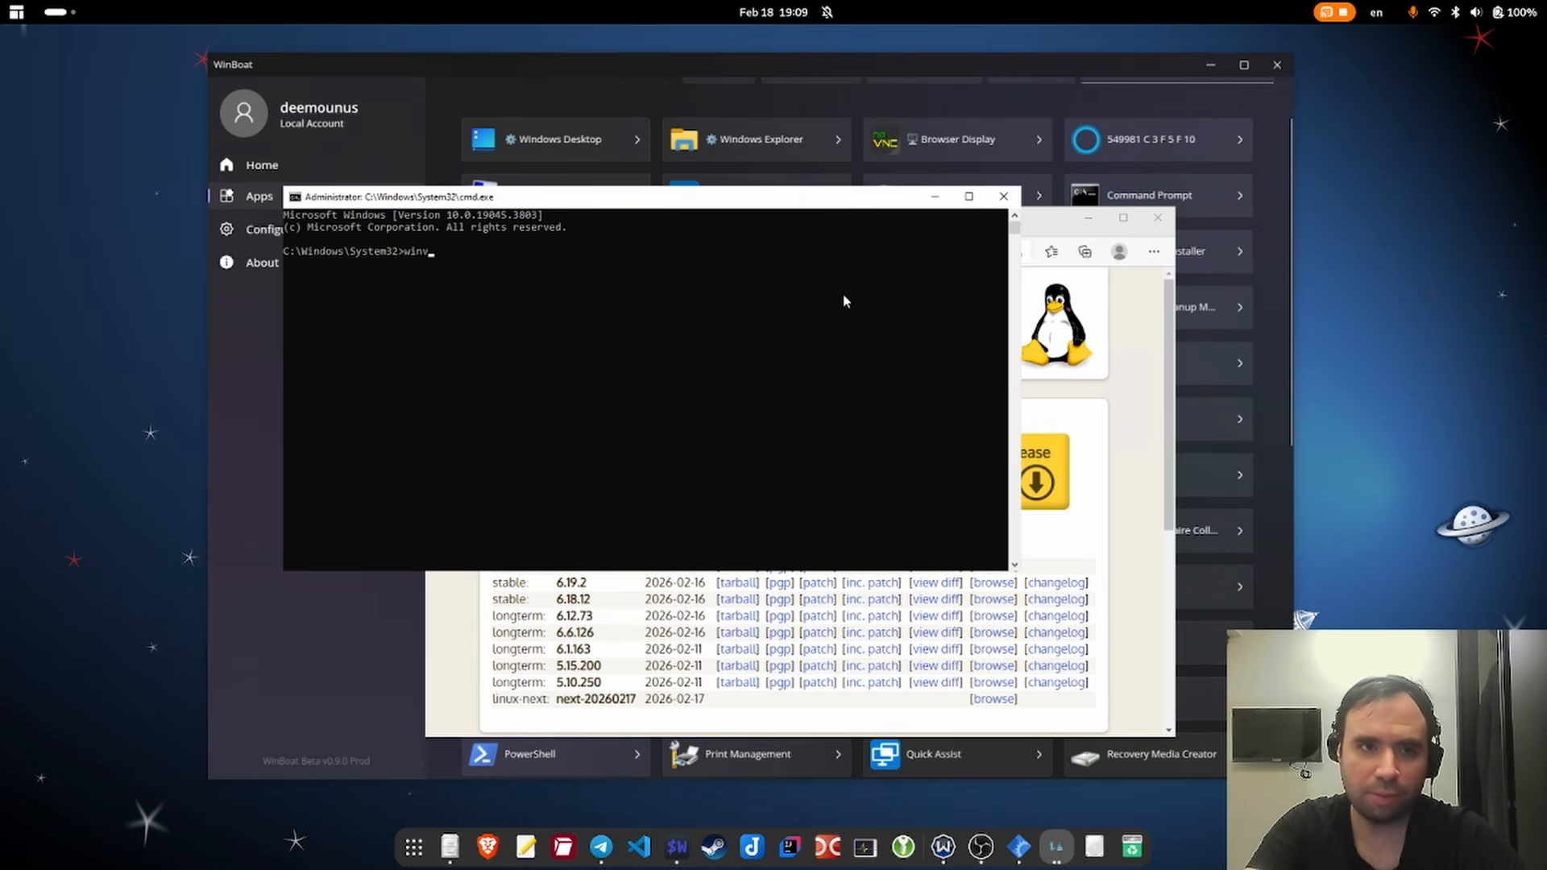
key("Return")
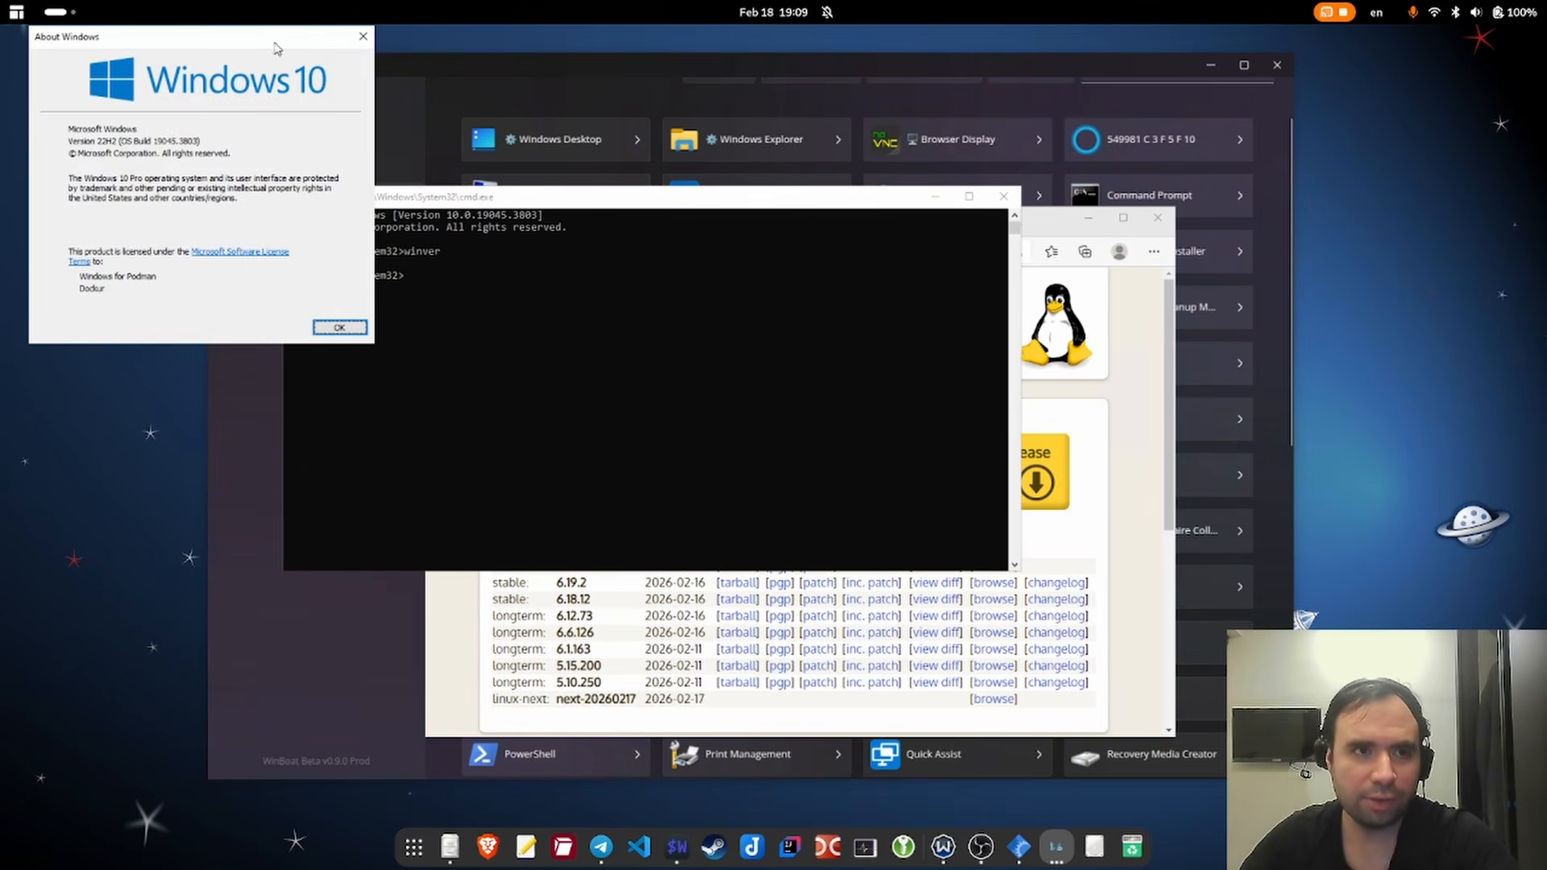